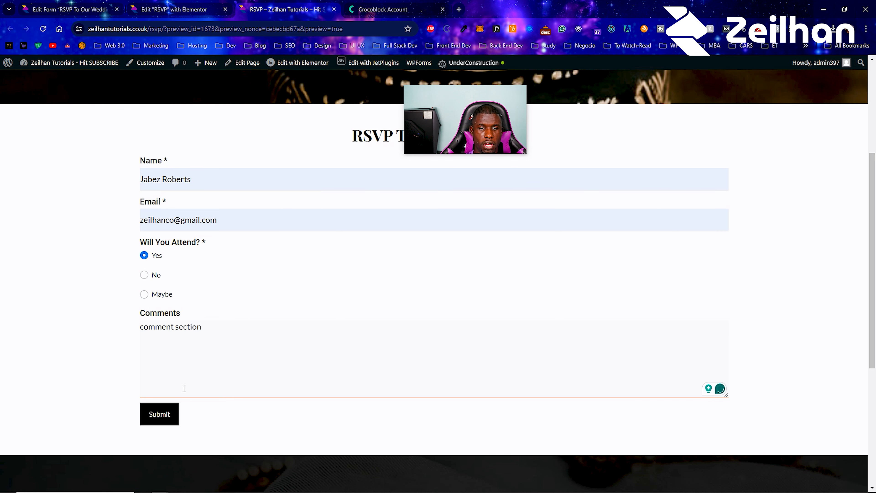
# - Submit the completed RSVP form, check the Redirect to Page action's condition, and view the thank-you page and Crocoblock account
pyautogui.click(160, 413)
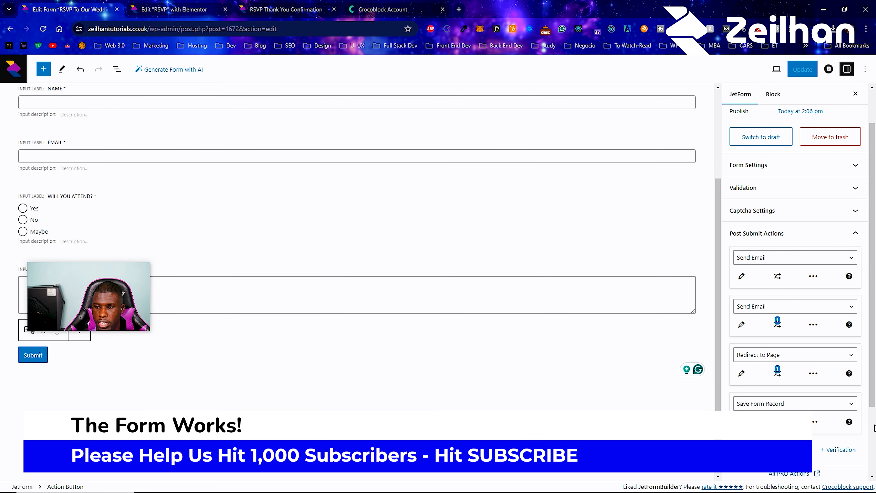
pyautogui.click(783, 373)
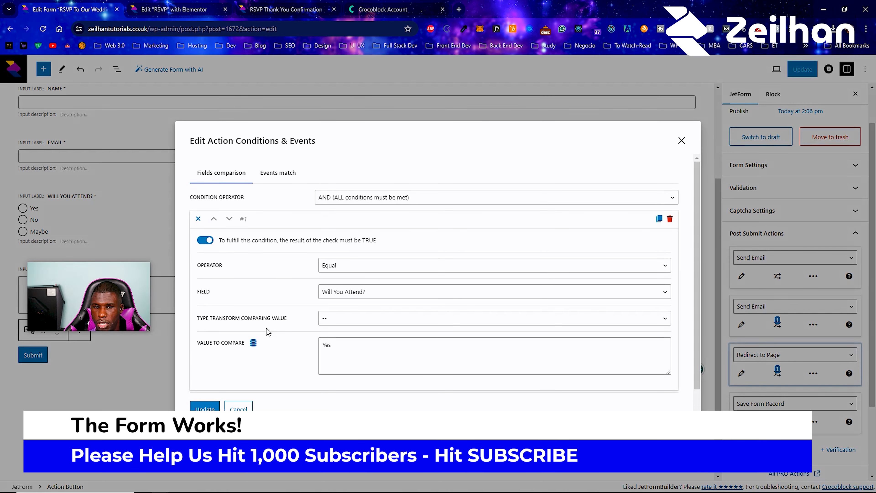
pyautogui.click(291, 3)
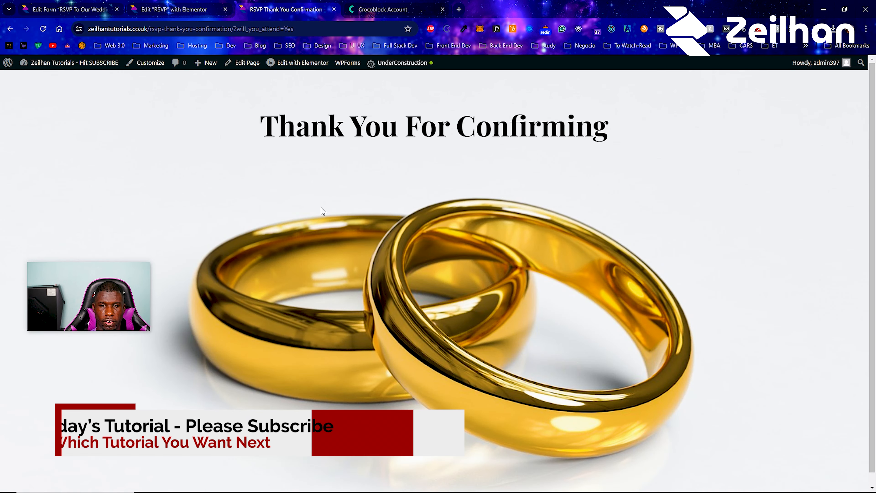
pyautogui.click(431, 4)
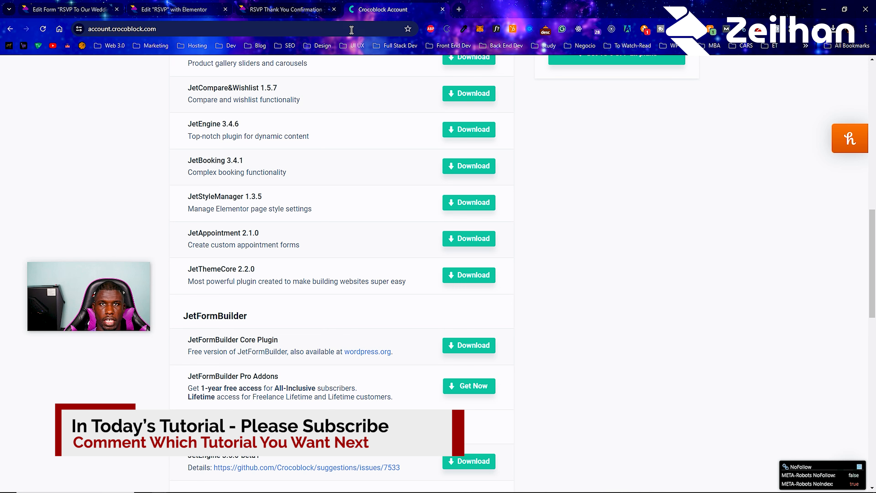
pyautogui.click(324, 30)
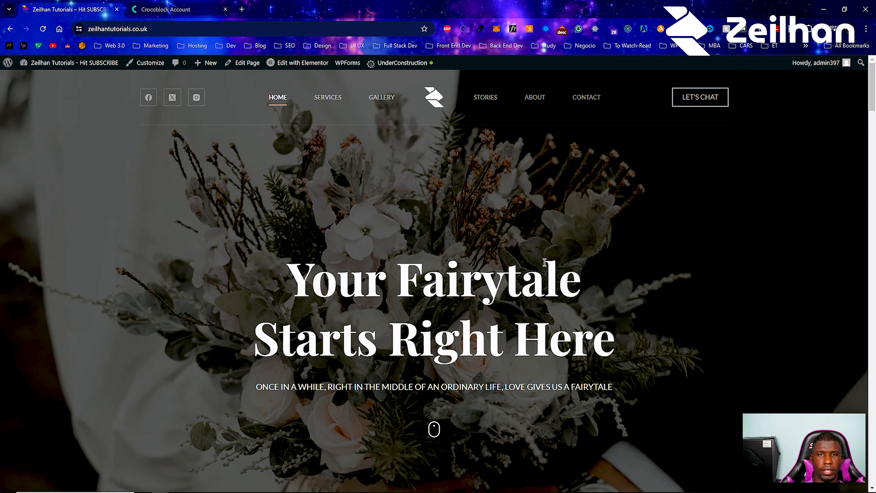
pyautogui.scroll(-3, 449, 200)
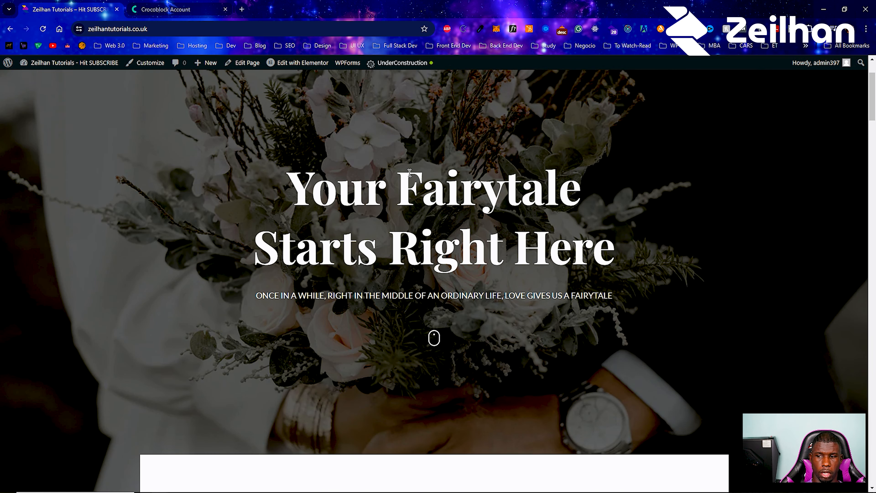
pyautogui.scroll(-5, 410, 173)
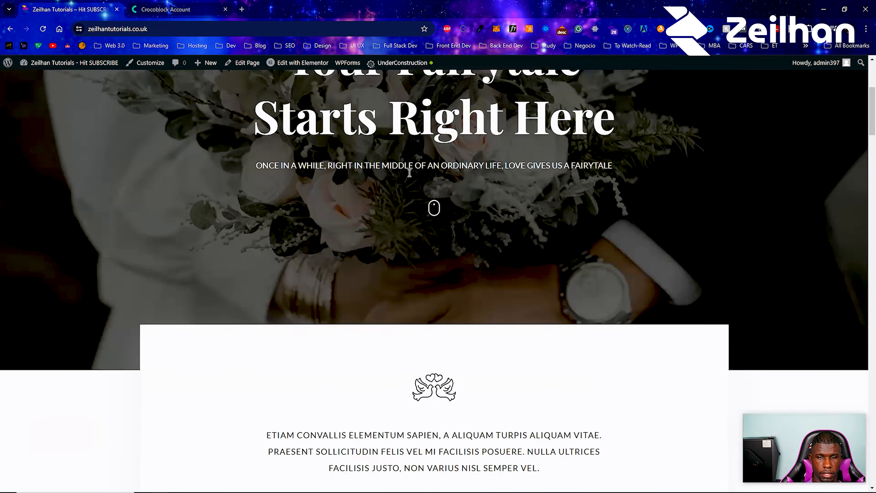
pyautogui.scroll(6, 409, 174)
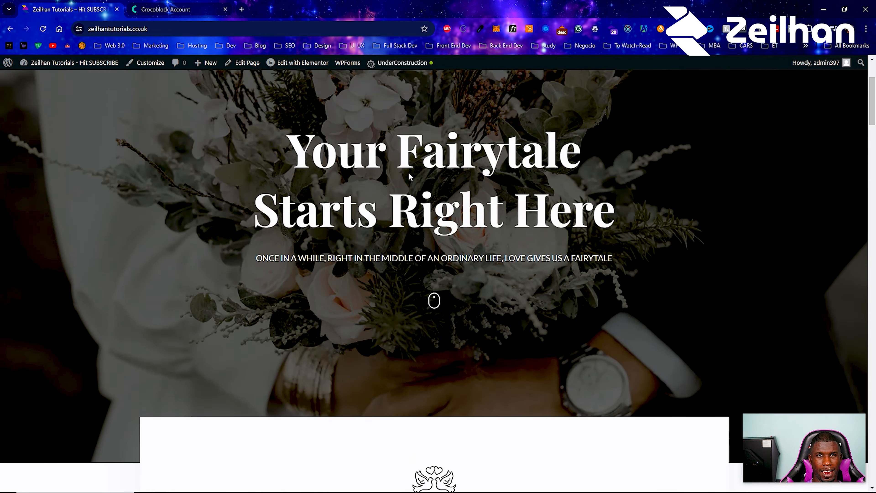
pyautogui.scroll(1, 408, 172)
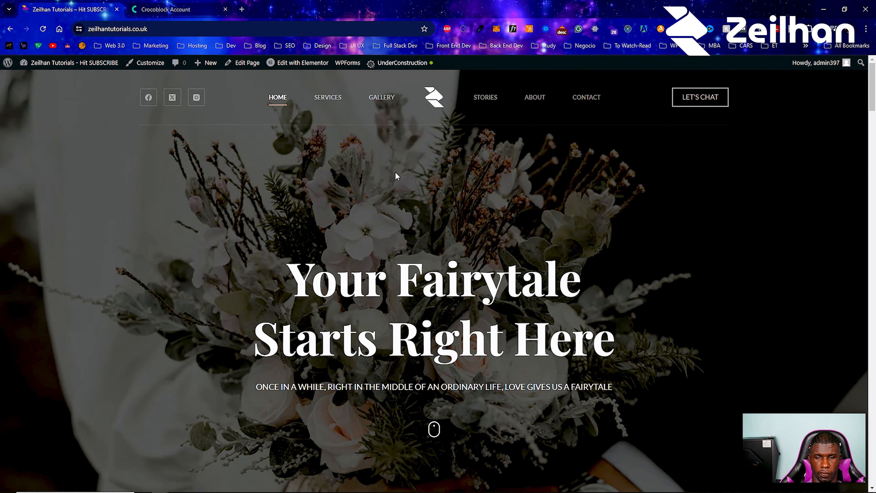
pyautogui.scroll(-4, 400, 172)
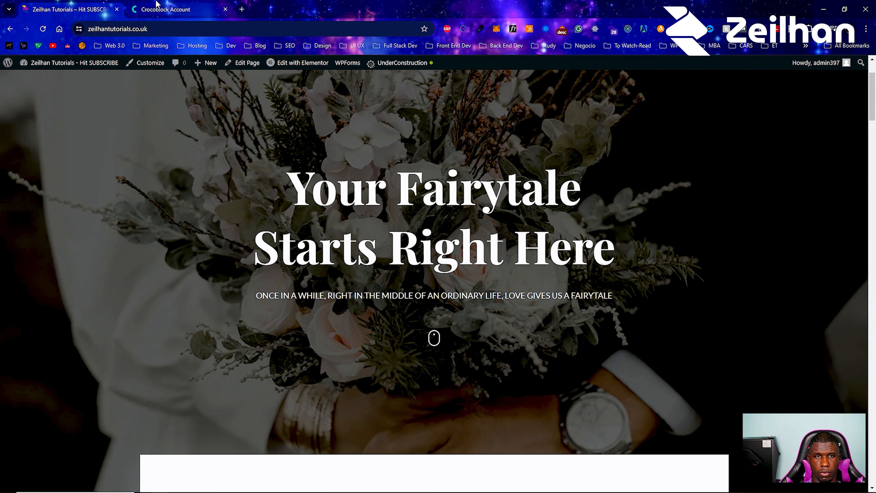
pyautogui.click(157, 10)
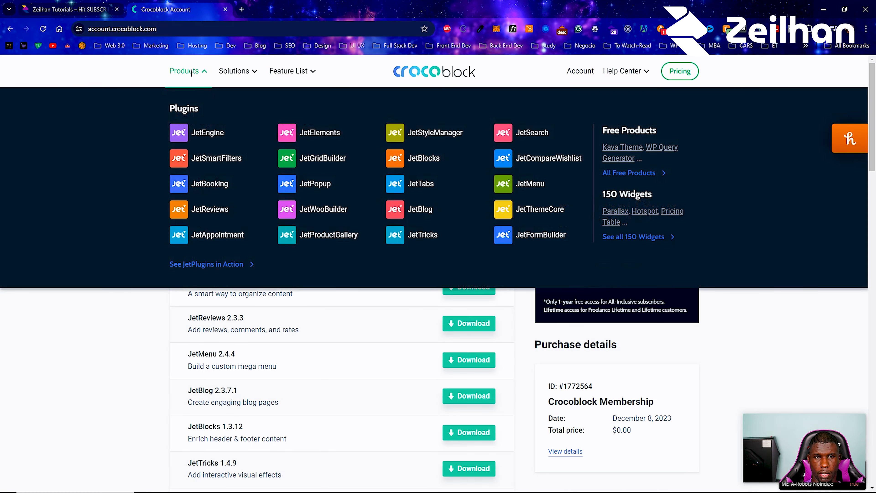
pyautogui.rightClick(190, 75)
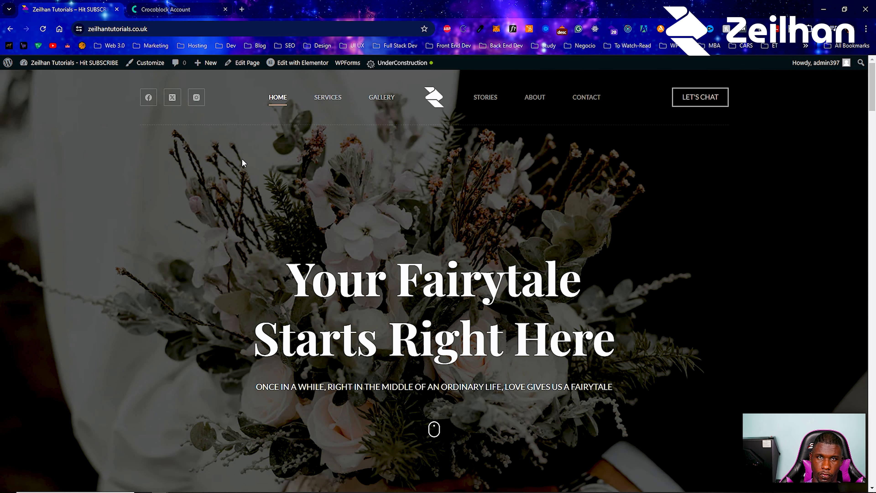
# - Open the JetFormBuilder product page from Crocoblock's plugin list in a new tab and examine its separate purchase page
pyautogui.click(176, 10)
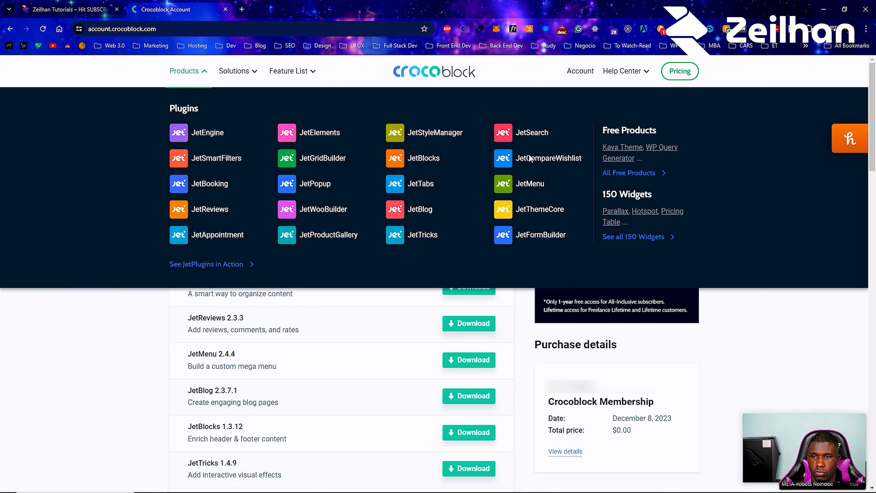
pyautogui.rightClick(553, 244)
pyautogui.rightClick(539, 235)
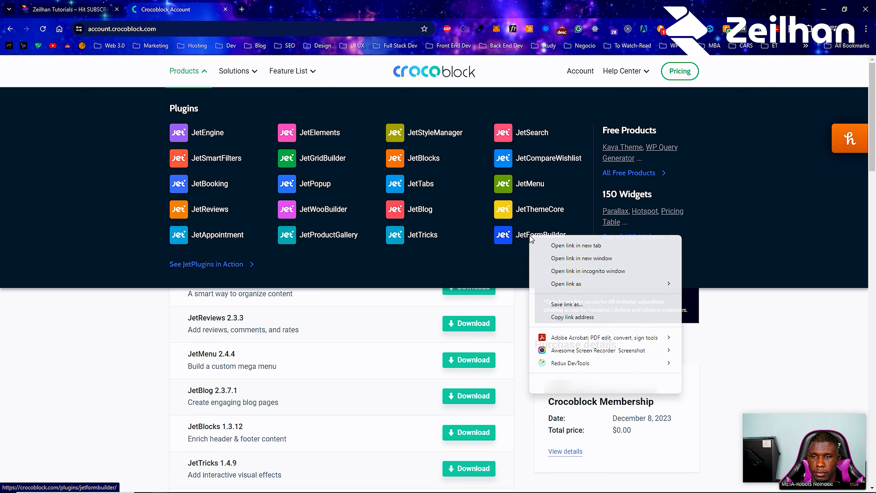
pyautogui.click(550, 245)
pyautogui.click(262, 9)
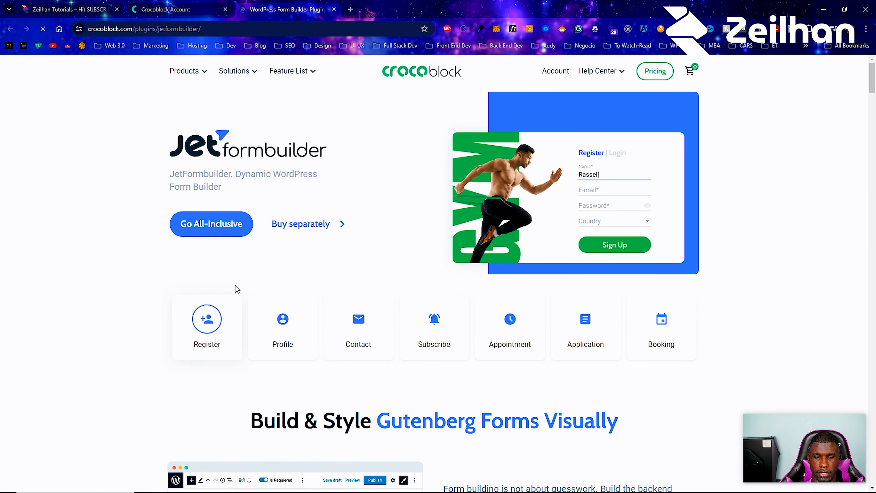
pyautogui.scroll(-1, 252, 224)
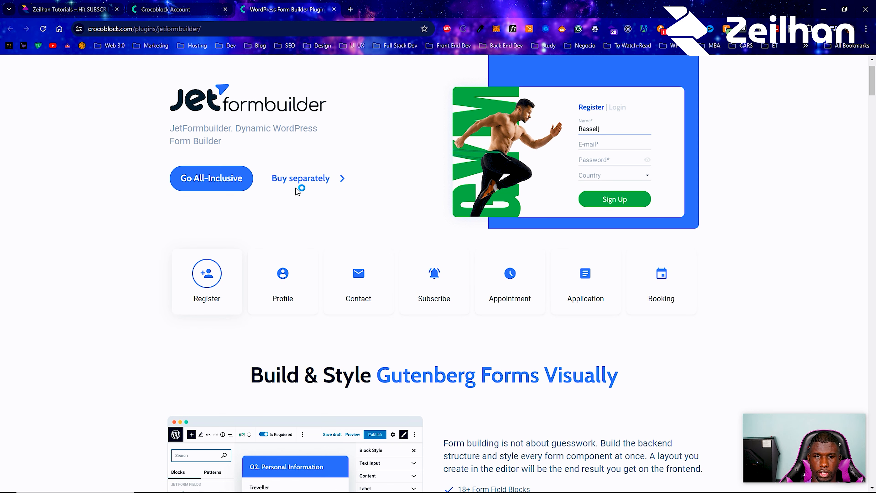
pyautogui.click(305, 179)
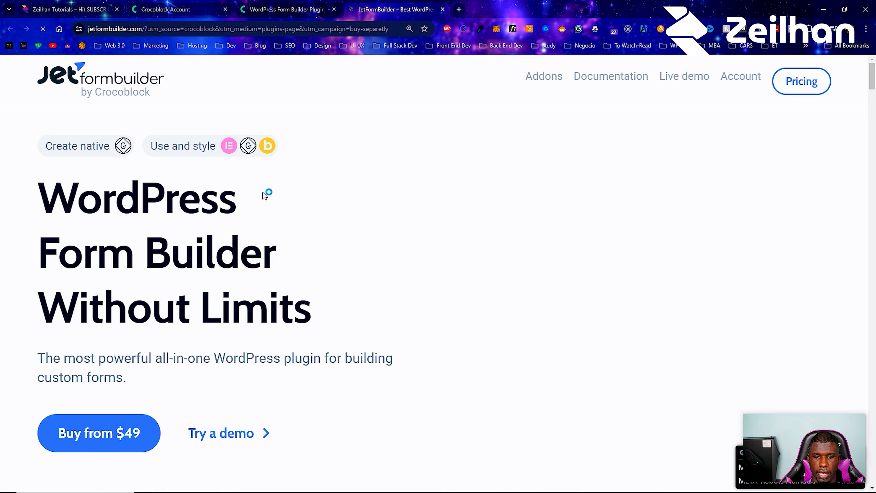
pyautogui.scroll(-4, 67, 386)
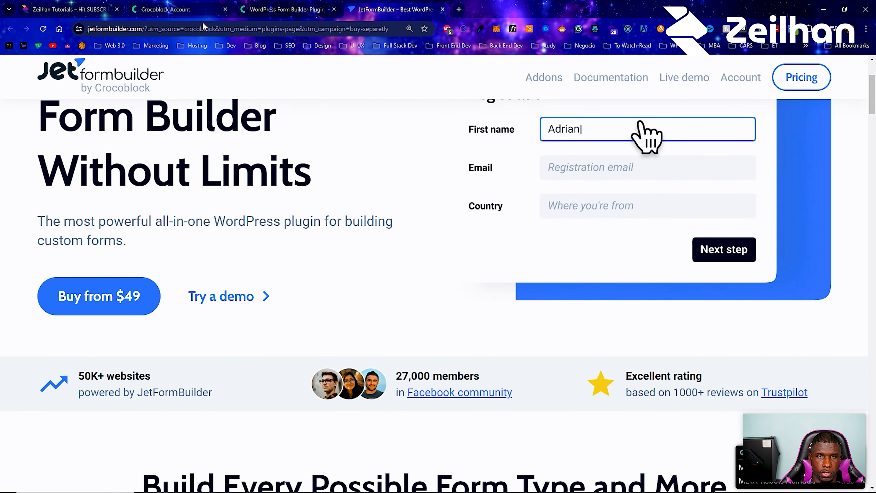
# - Close the extra tabs after the Crocoblock account page and download the JetFormBuilder Core Plugin
pyautogui.click(176, 11)
pyautogui.rightClick(176, 12)
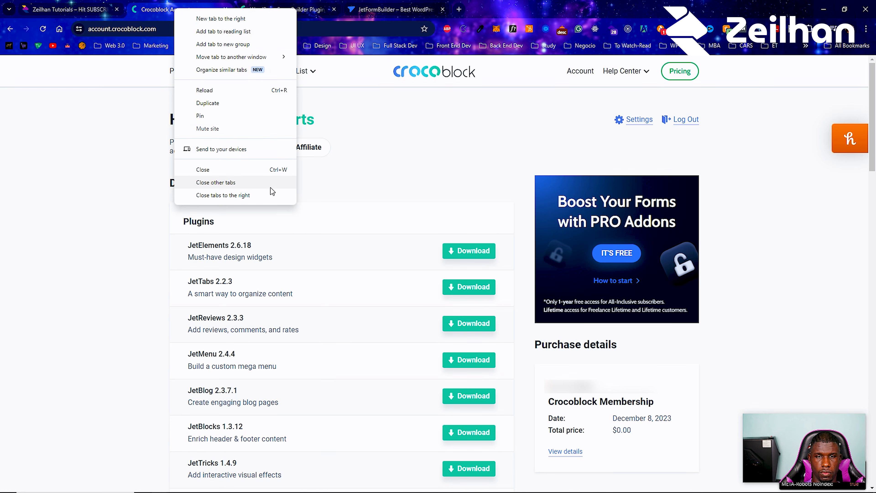
pyautogui.click(270, 196)
pyautogui.scroll(-12, 266, 182)
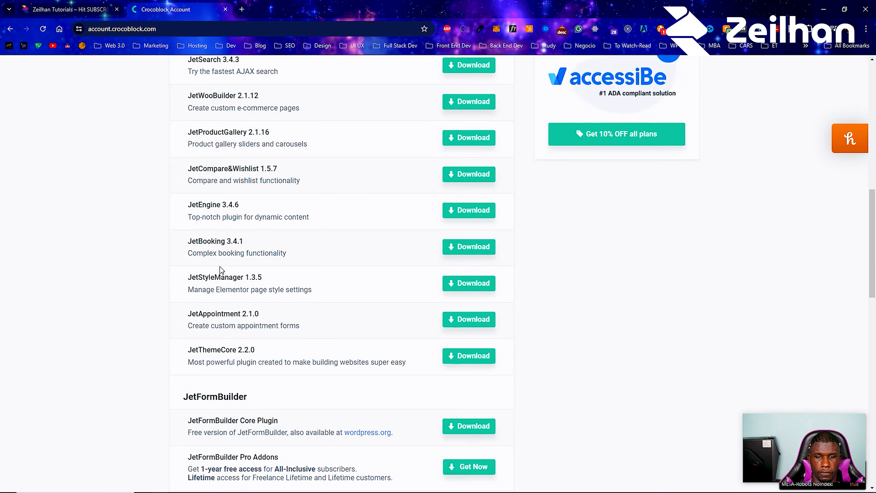
pyautogui.scroll(-3, 231, 342)
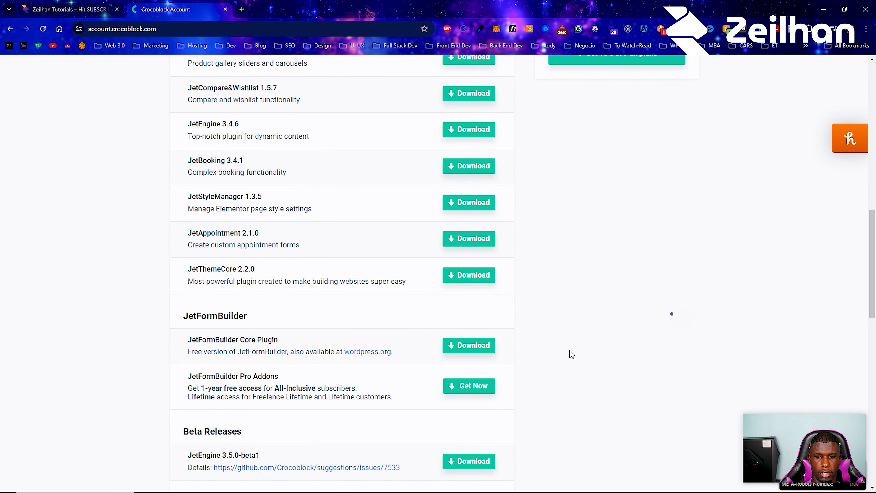
pyautogui.click(489, 345)
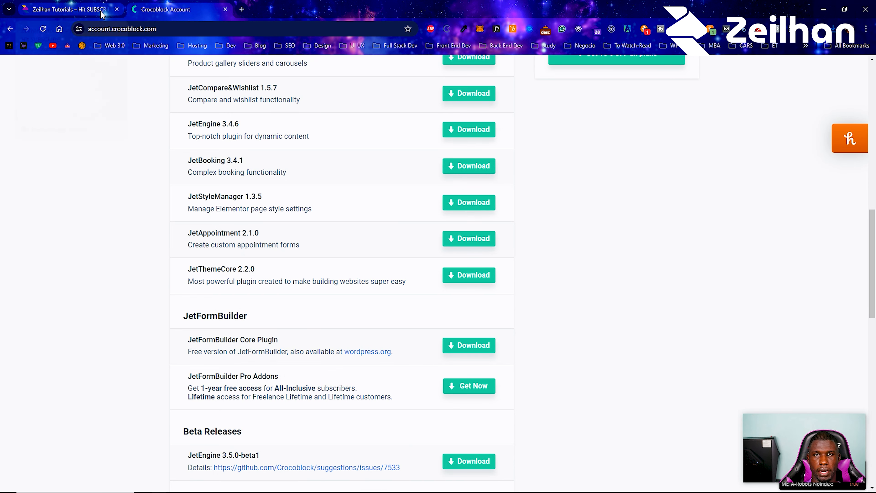
# - Upload jetformbuilder.zip as a plugin in the WordPress site's dashboard and install it over the current version
pyautogui.click(51, 11)
pyautogui.moveTo(67, 64)
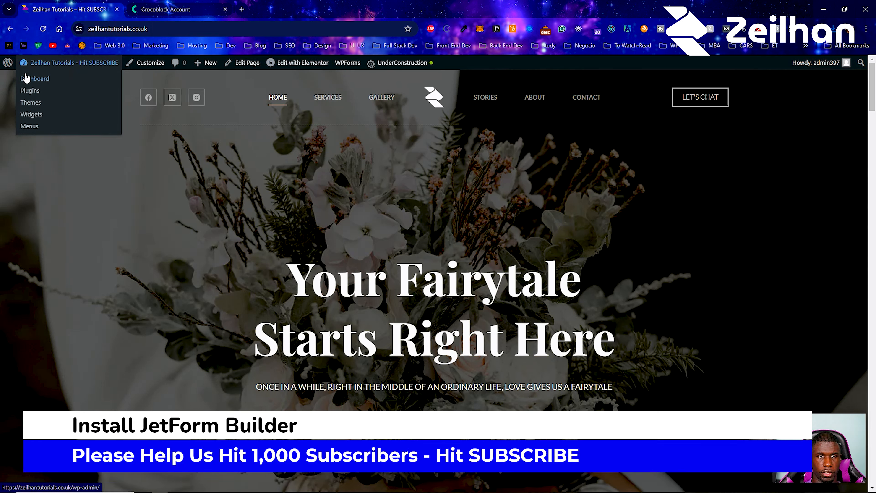
pyautogui.click(29, 81)
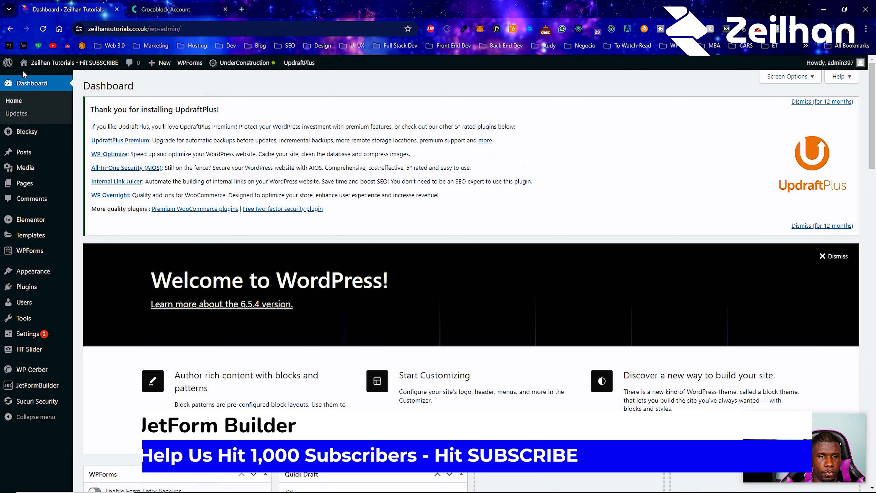
pyautogui.moveTo(64, 286)
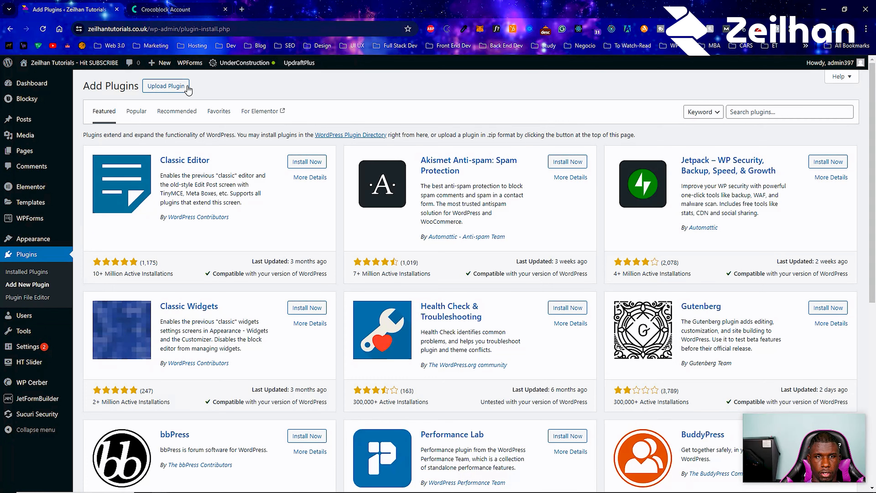
pyautogui.click(166, 86)
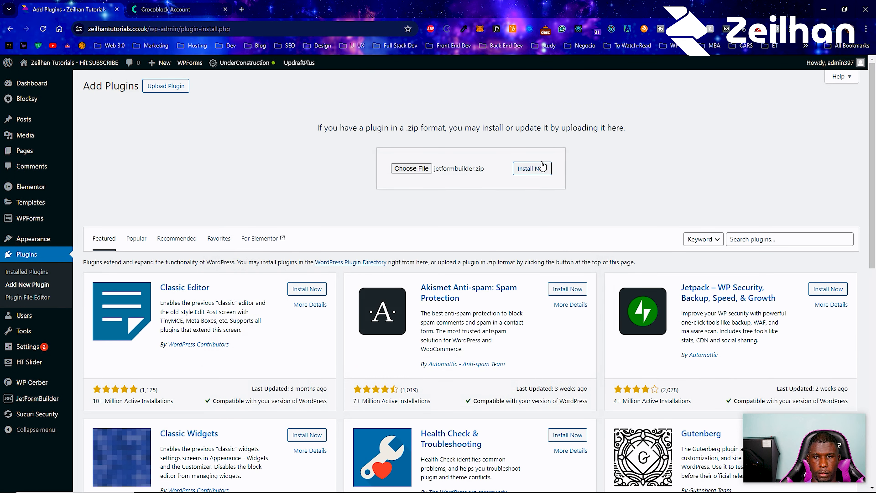
pyautogui.click(536, 171)
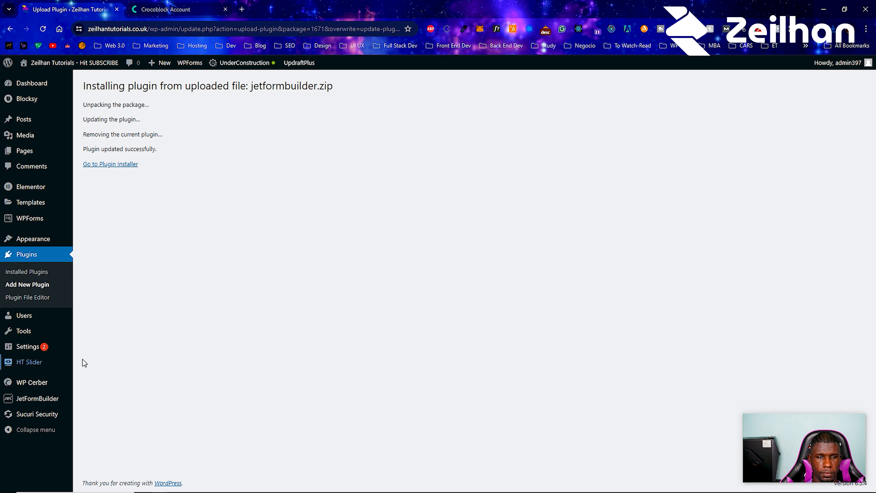
# - Create a new JetFormBuilder form from scratch with the title "RSVP To Our Wedding"
pyautogui.moveTo(44, 404)
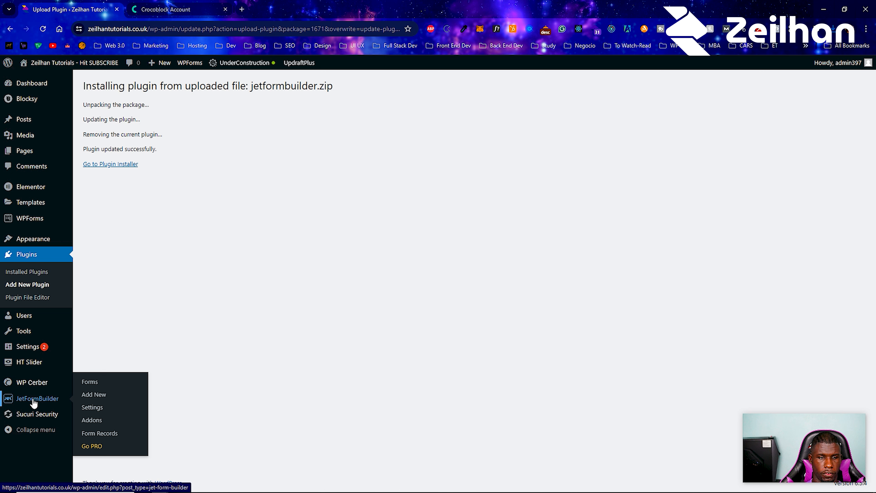
pyautogui.click(88, 395)
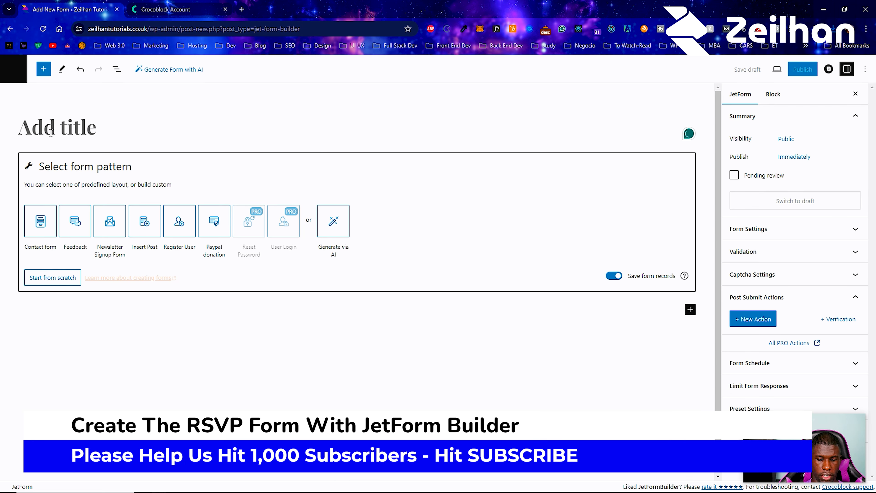
pyautogui.write('RSVP To Our Wedding')
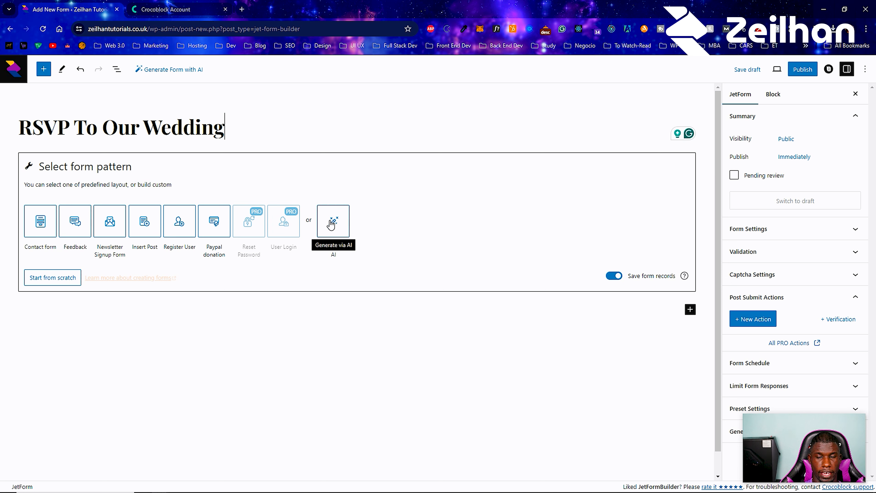
pyautogui.click(31, 278)
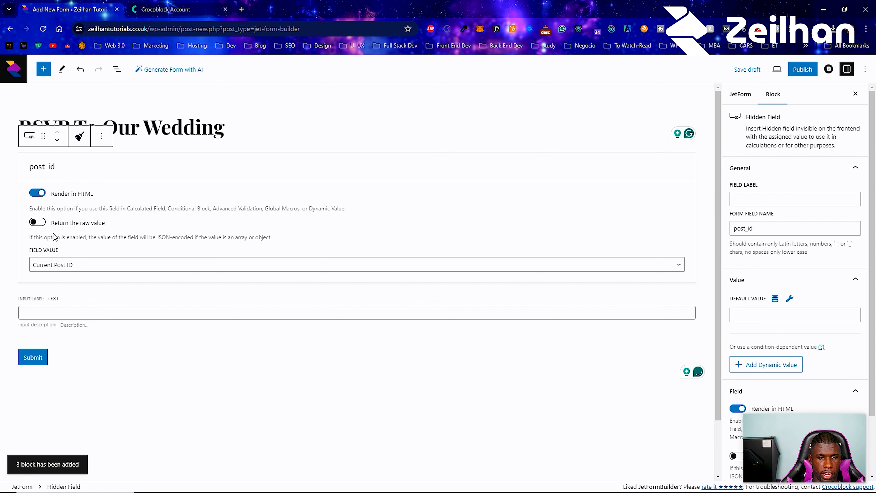
# - Label the text field "Name", set its form field name to "name" and make it required
pyautogui.click(65, 299)
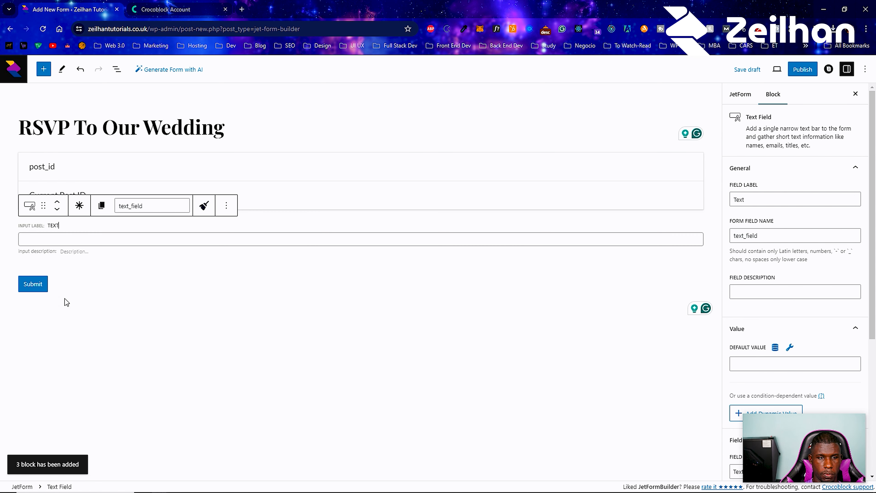
pyautogui.moveTo(775, 199); pyautogui.dragTo(721, 199)
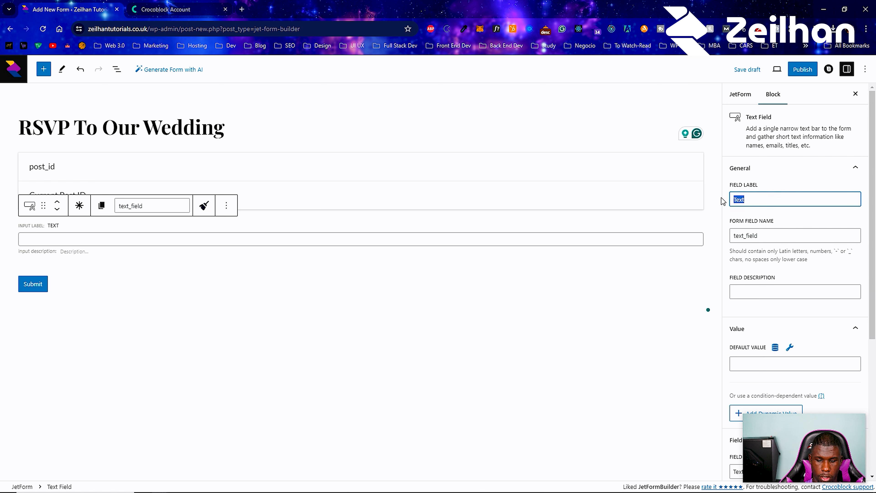
pyautogui.write('Named')
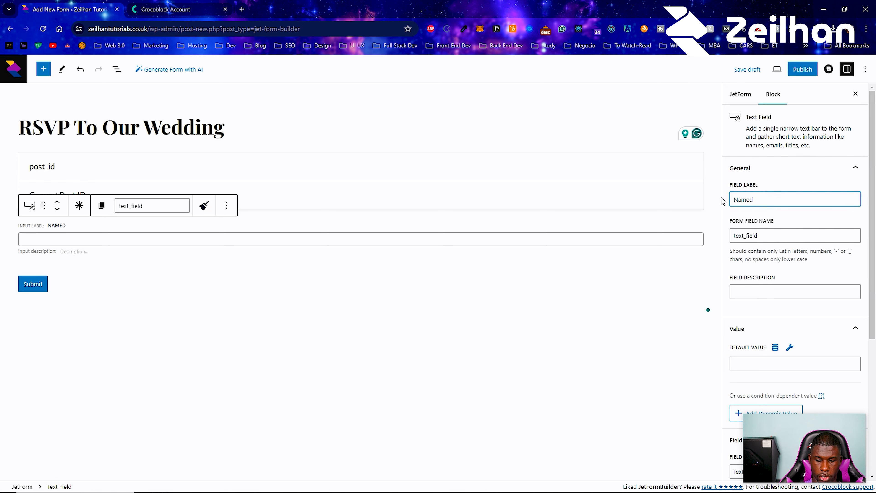
pyautogui.press('BackSpace')
pyautogui.write('e')
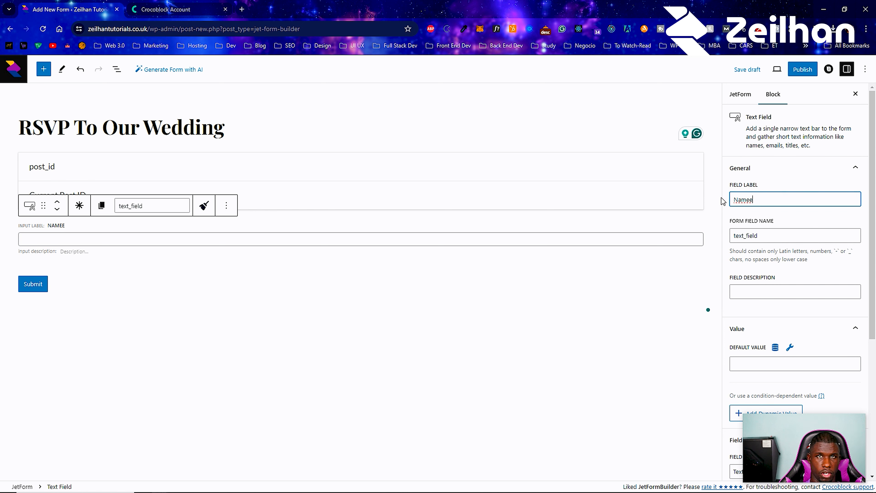
pyautogui.moveTo(787, 236); pyautogui.dragTo(740, 241)
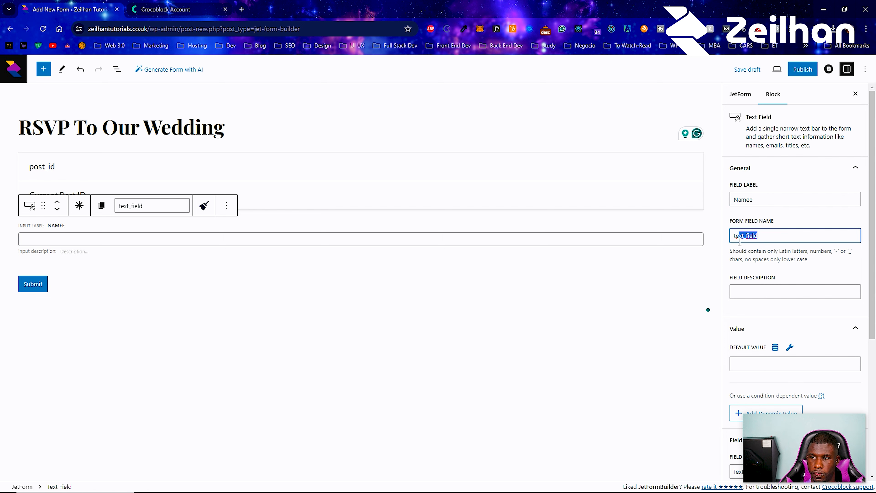
pyautogui.write('name')
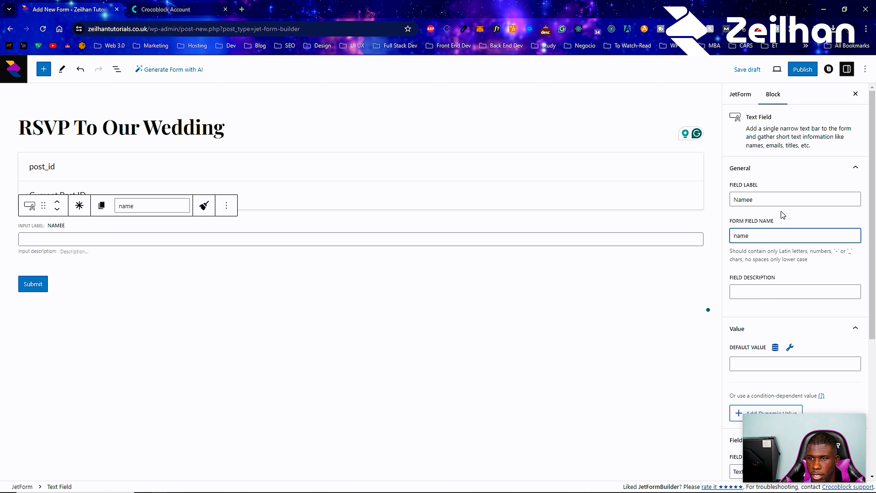
pyautogui.click(782, 198)
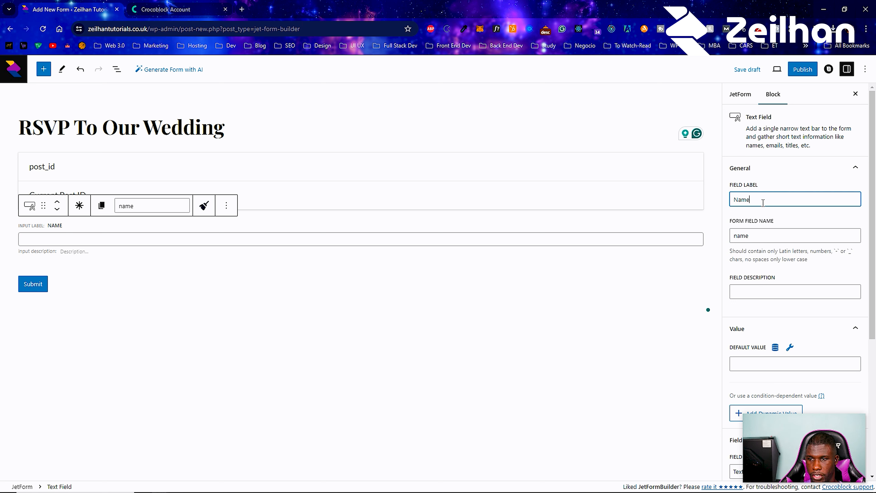
pyautogui.click(79, 207)
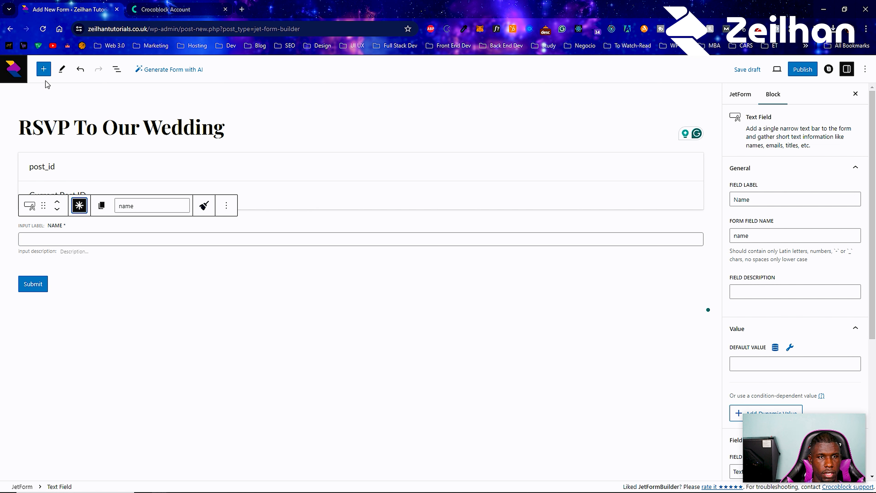
# - Insert a Radio Field block between the Name field and the Submit button
pyautogui.click(44, 72)
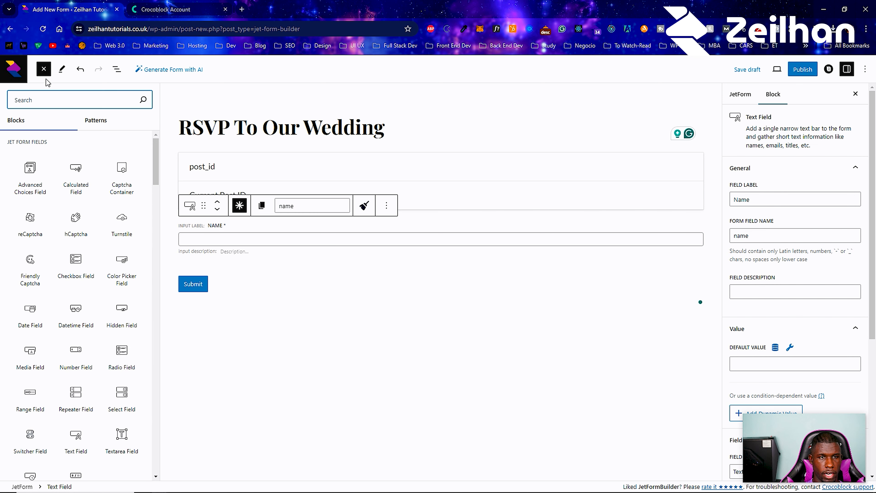
pyautogui.write('r')
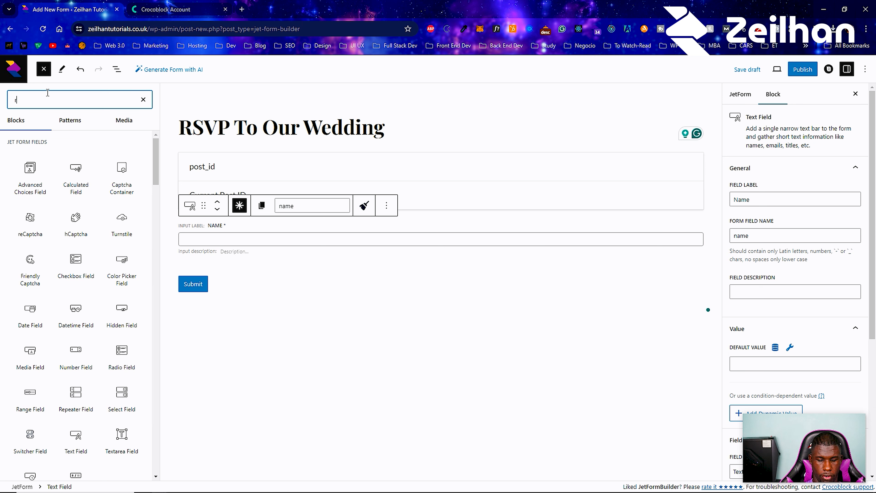
pyautogui.write('adioo')
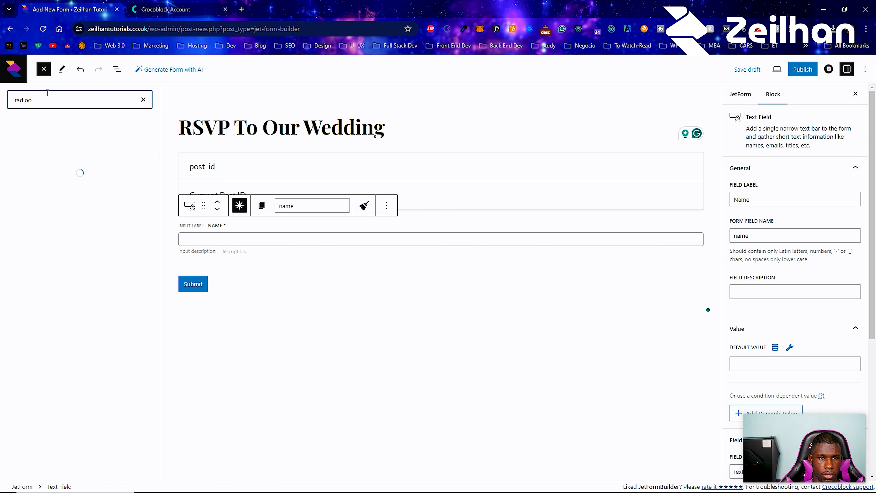
pyautogui.press('BackSpace')
pyautogui.moveTo(38, 151)
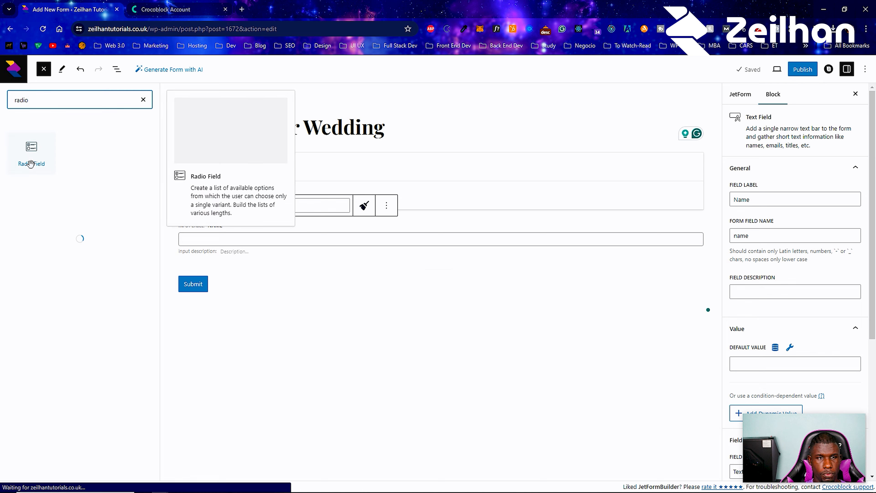
pyautogui.moveTo(38, 151); pyautogui.dragTo(376, 264)
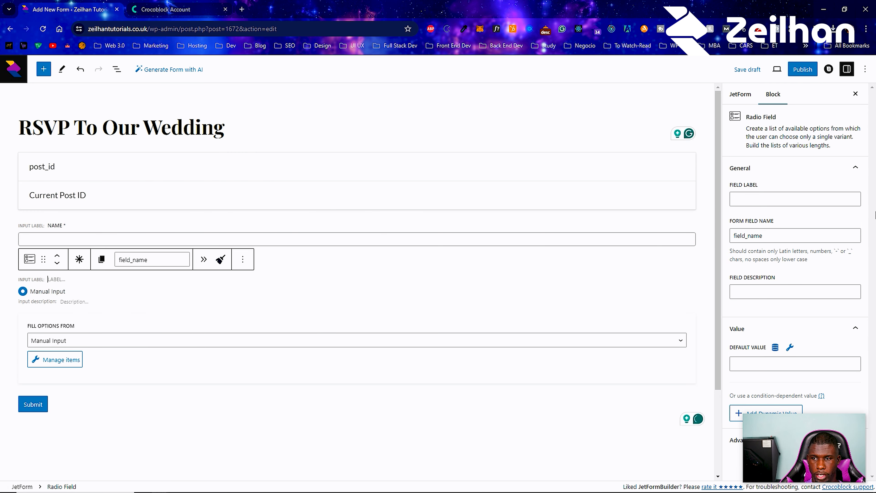
# - Label the radio field "Will You Attend?" and make it required
pyautogui.click(785, 203)
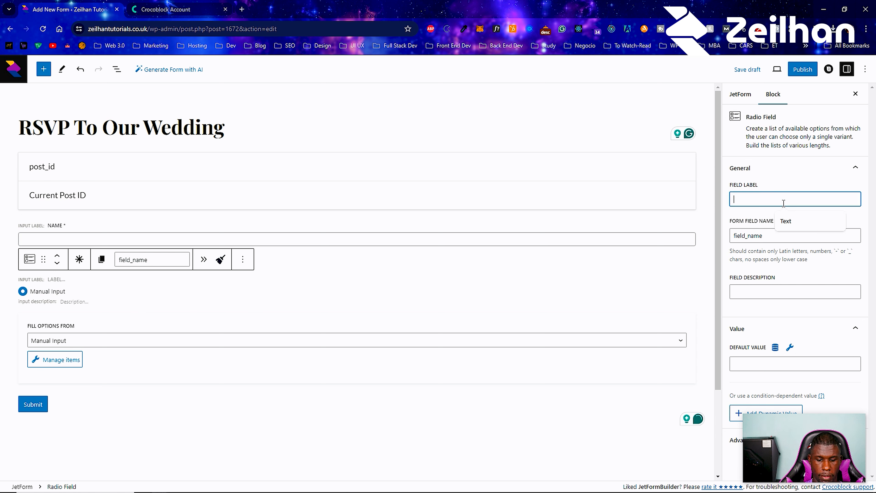
pyautogui.write('Will You A')
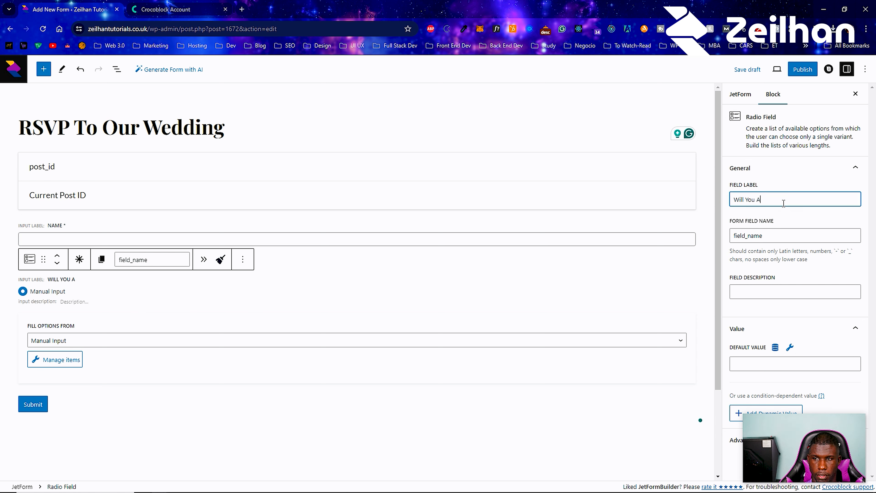
pyautogui.write('ttend?>')
pyautogui.press('BackSpace')
pyautogui.click(787, 238)
pyautogui.click(80, 260)
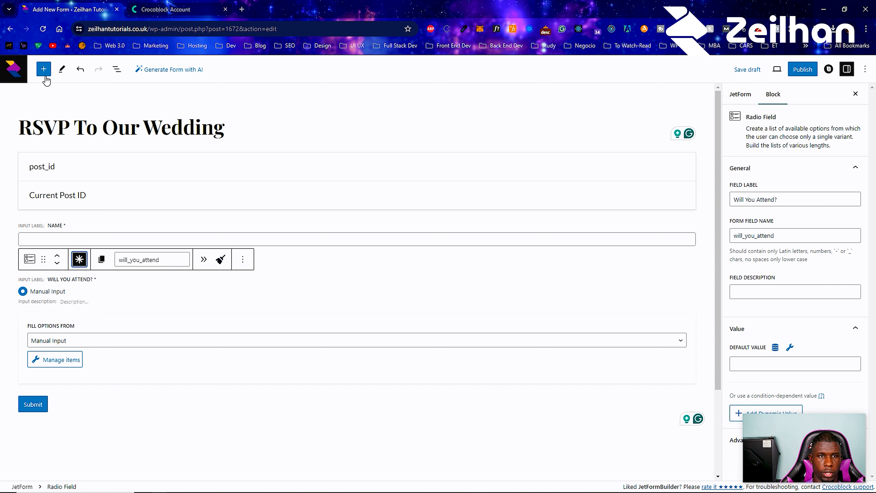
# - Insert a Textarea Field block below the "Will You Attend?" radio field
pyautogui.click(43, 70)
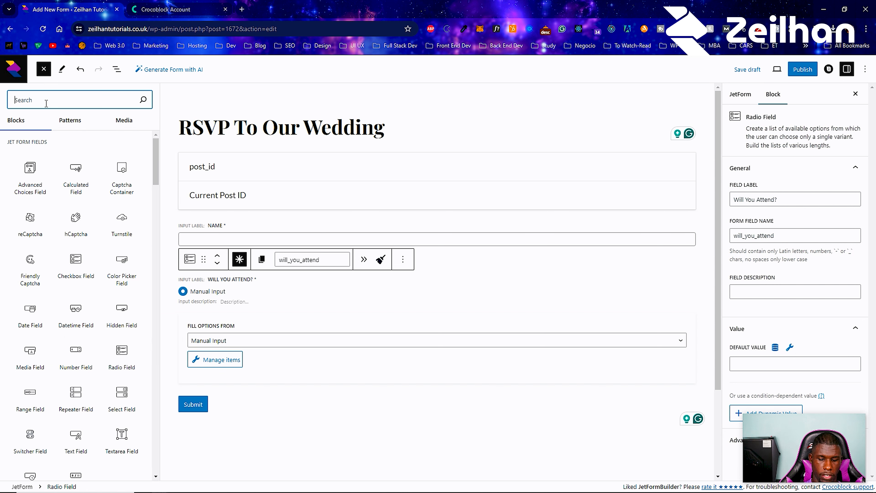
pyautogui.write('comme')
pyautogui.press('BackSpace')
pyautogui.press('BackSpace')
pyautogui.press('BackSpace')
pyautogui.press('BackSpace')
pyautogui.press('BackSpace')
pyautogui.write('text')
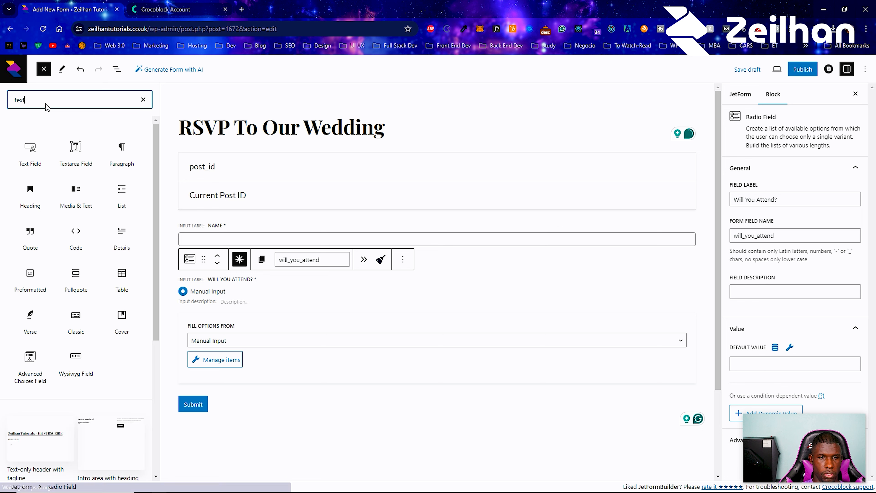
pyautogui.moveTo(76, 152); pyautogui.dragTo(308, 385)
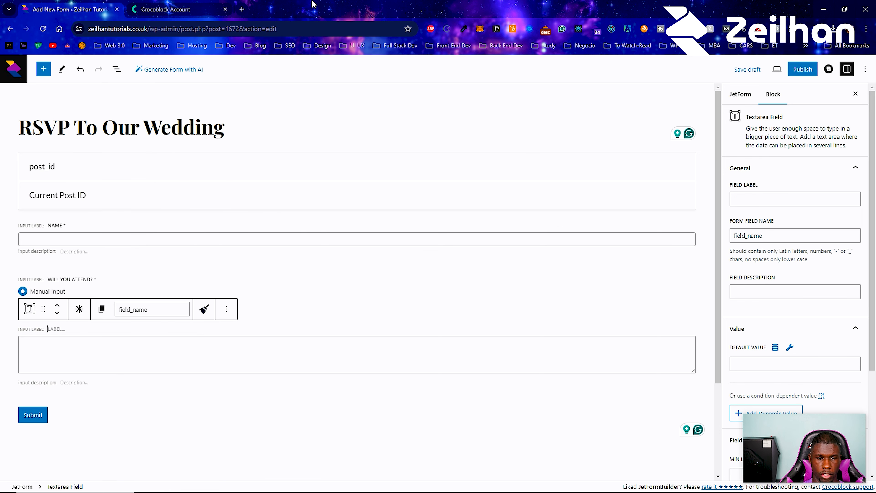
# - Label the textarea field "Comments"
pyautogui.click(737, 203)
pyautogui.write('Comme')
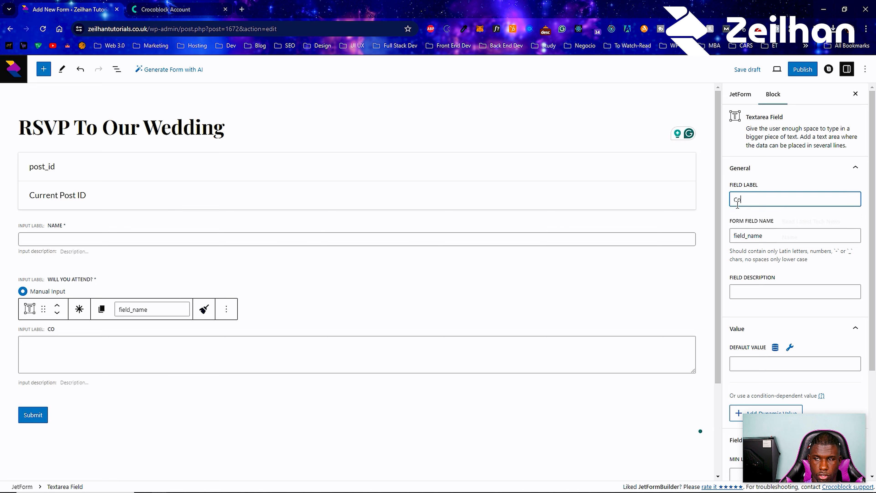
pyautogui.click(772, 259)
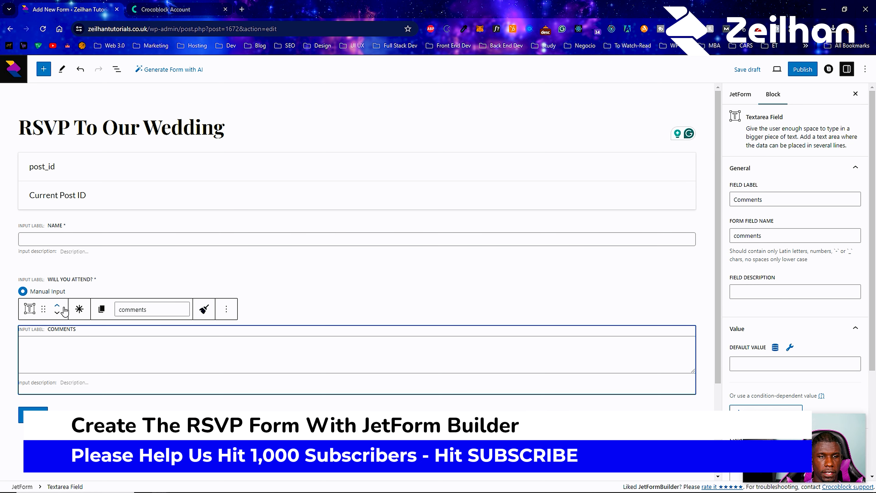
pyautogui.click(84, 332)
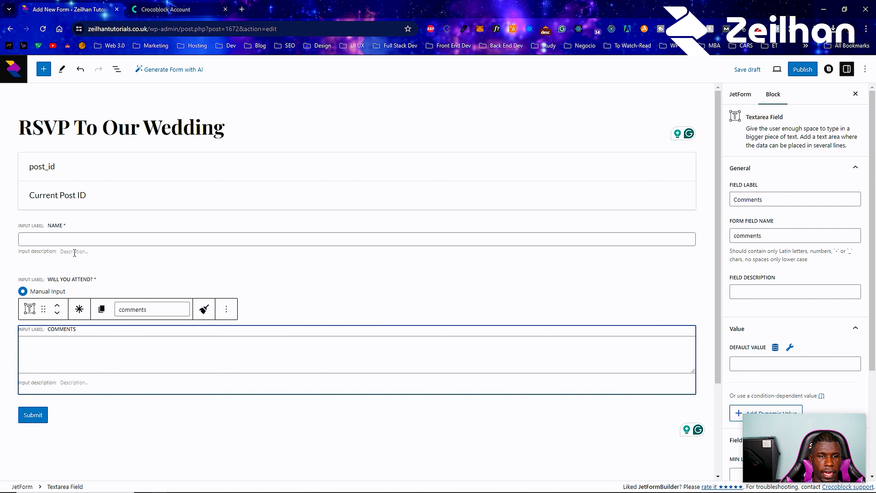
# - Add a manual option to the "Will You Attend?" radio field with label and value "Yes"
pyautogui.click(81, 280)
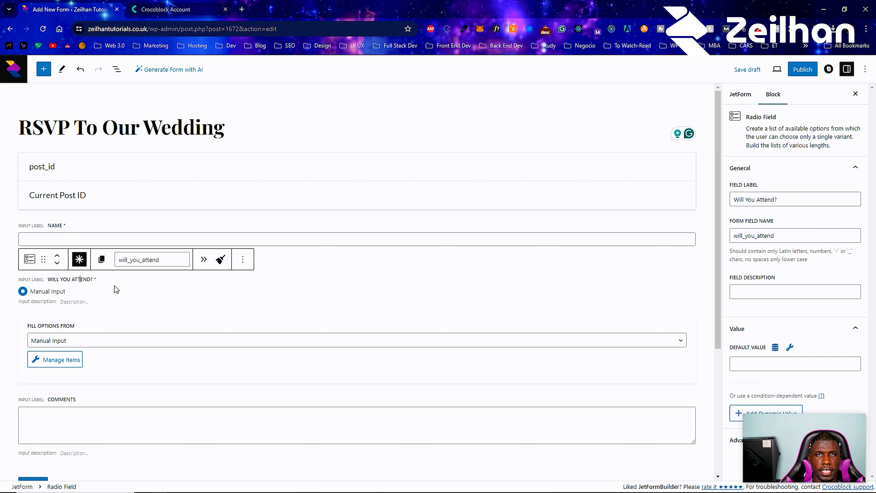
pyautogui.click(54, 362)
pyautogui.click(222, 269)
pyautogui.click(343, 235)
pyautogui.write('Y')
pyautogui.click(339, 264)
pyautogui.write('Yes')
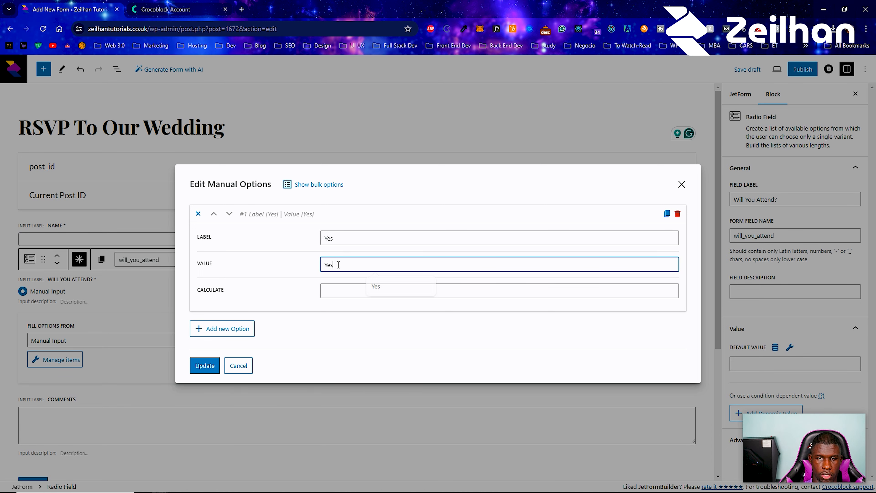
# - Add a second manual option with label and value "No"
pyautogui.click(225, 329)
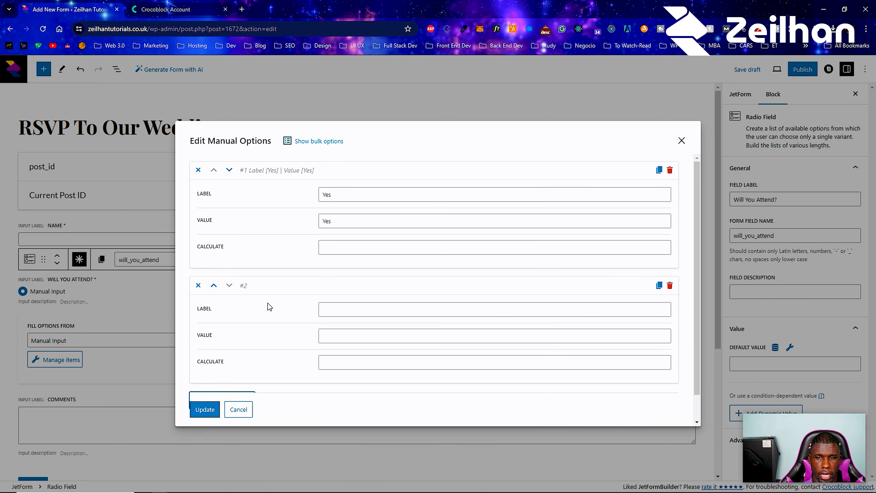
pyautogui.click(338, 310)
pyautogui.write('No')
pyautogui.click(339, 334)
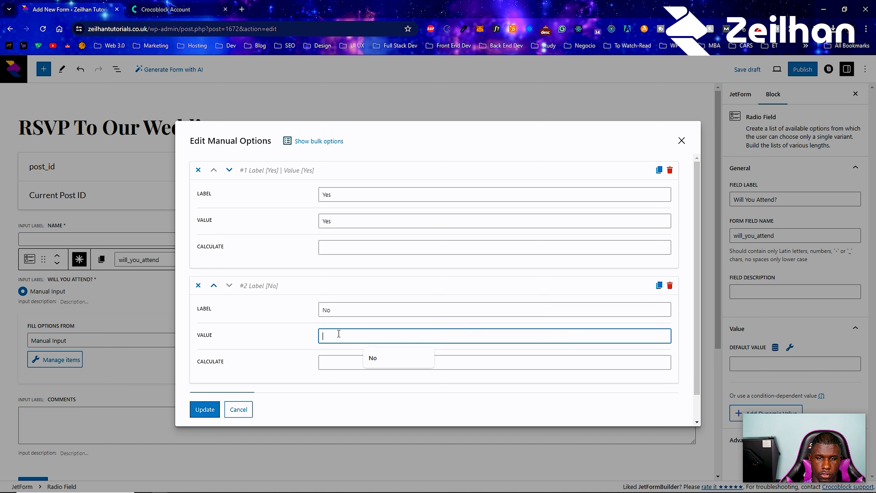
pyautogui.write('No')
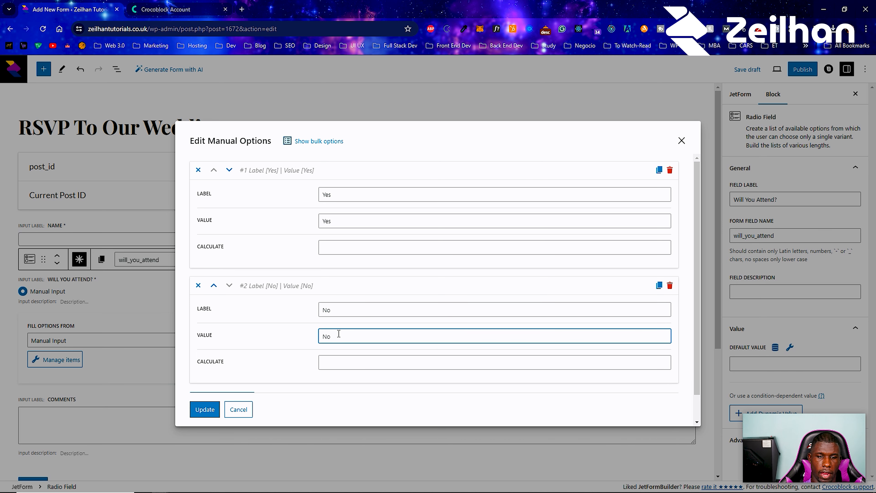
# - Add a third manual option with label and value "Maybe", and apply the option list to the radio field
pyautogui.scroll(-1, 181, 397)
pyautogui.click(226, 374)
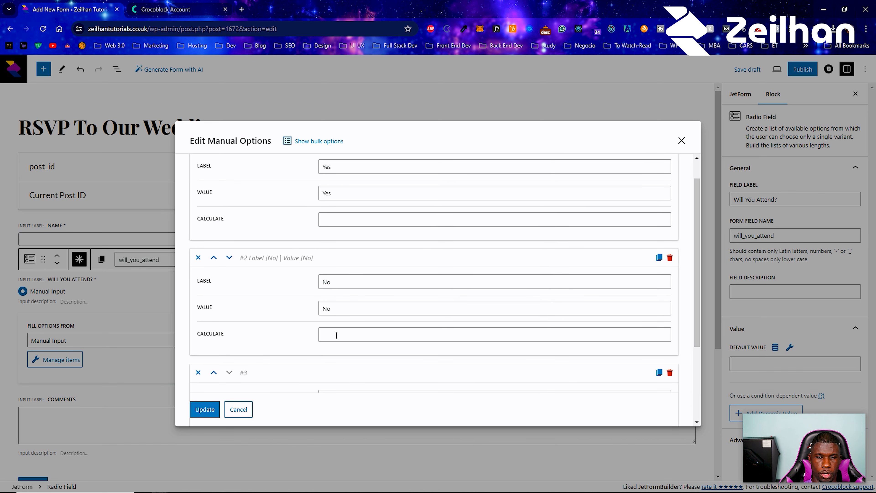
pyautogui.scroll(-3, 340, 337)
pyautogui.click(329, 282)
pyautogui.write('Maybe')
pyautogui.press('Return')
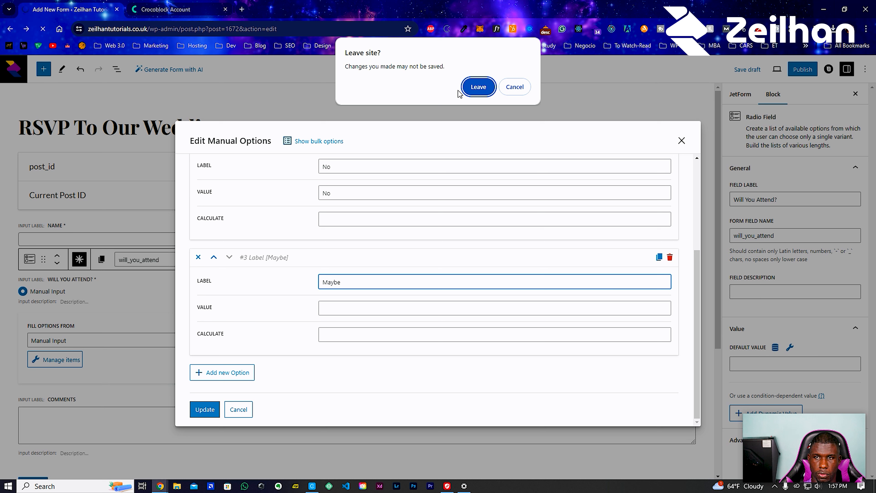
pyautogui.click(522, 87)
pyautogui.click(352, 306)
pyautogui.write('May')
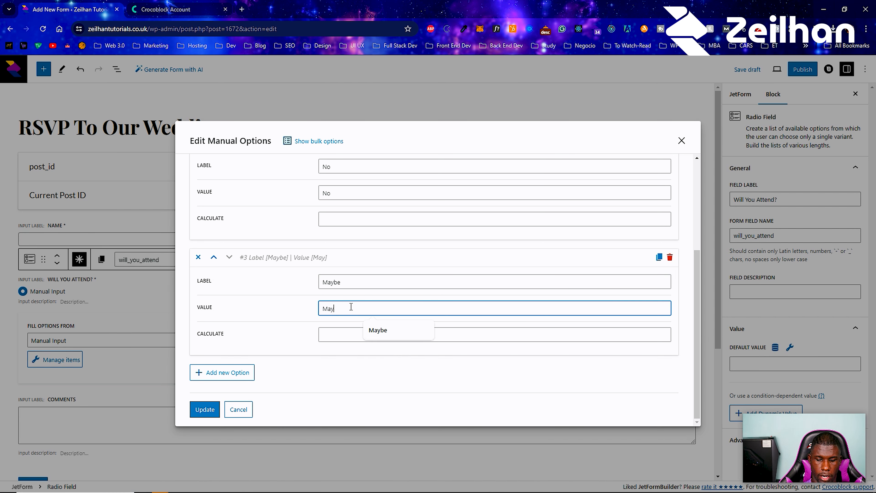
pyautogui.write('be')
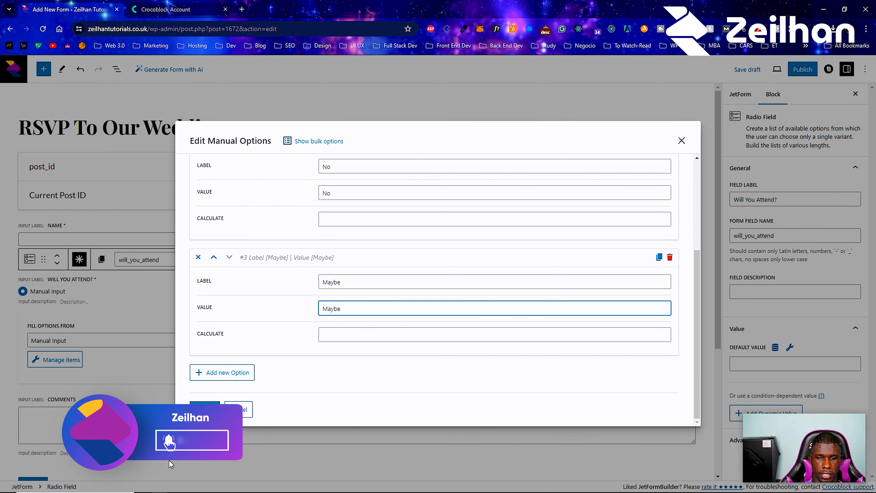
pyautogui.click(205, 407)
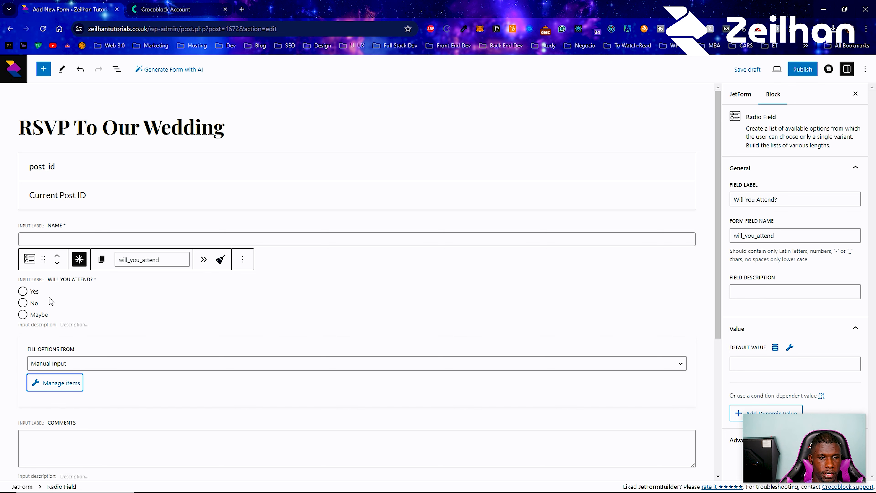
# - Review the form's fields from the Submit button back up and save the form as a draft
pyautogui.scroll(-4, 69, 398)
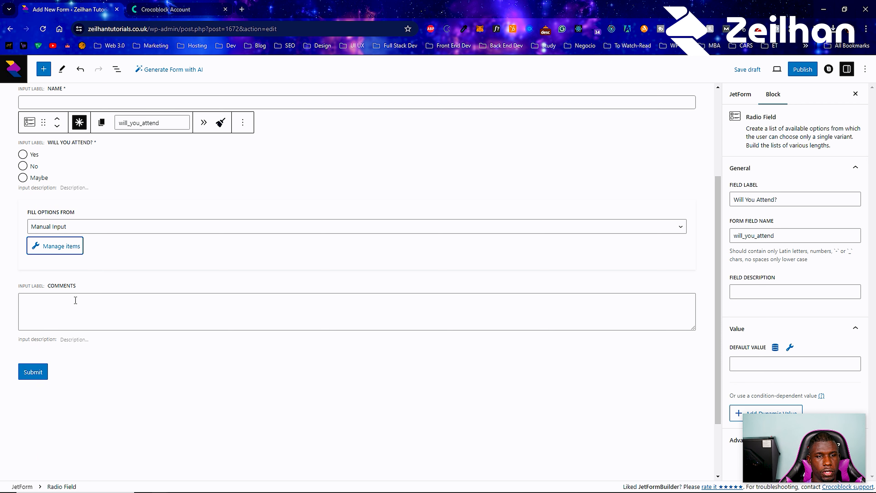
pyautogui.scroll(3, 24, 135)
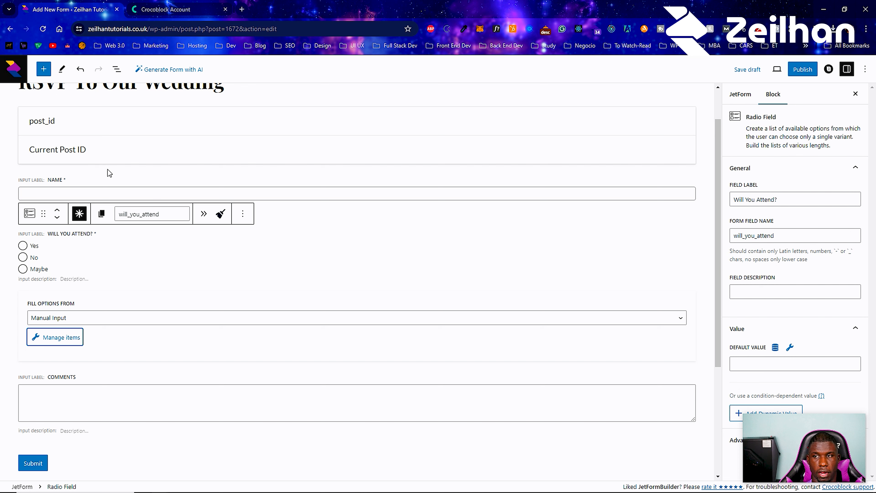
pyautogui.click(751, 70)
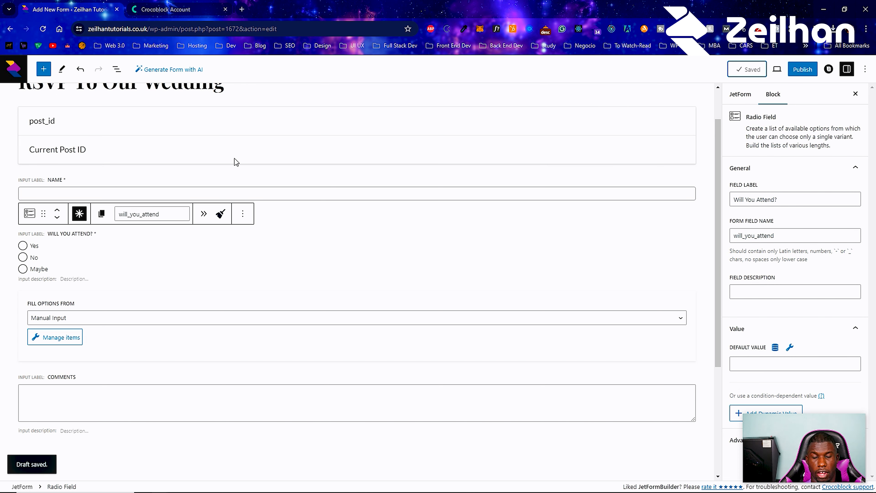
# - Add a Send Email post-submit action to the RSVP form
pyautogui.scroll(-4, 323, 290)
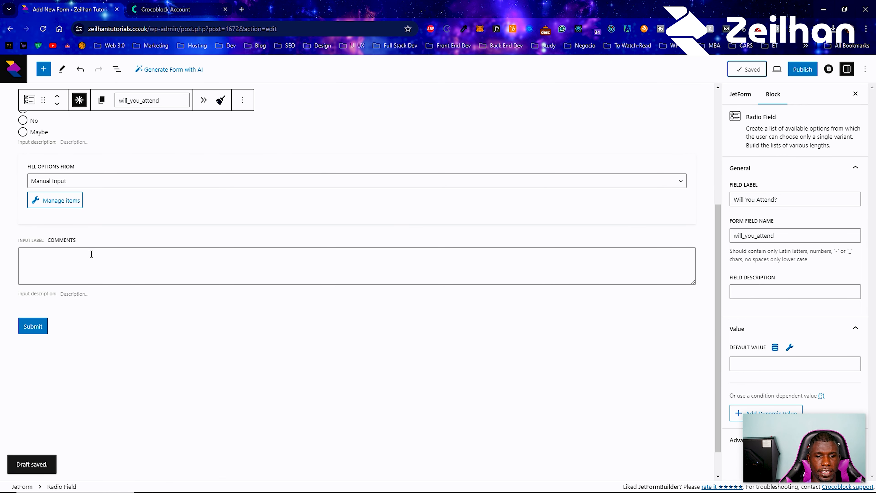
pyautogui.click(48, 330)
pyautogui.click(57, 298)
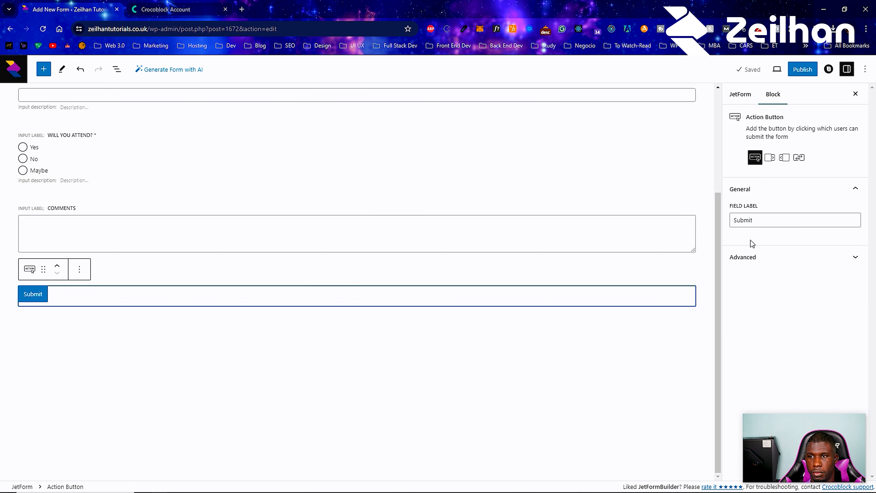
pyautogui.click(752, 93)
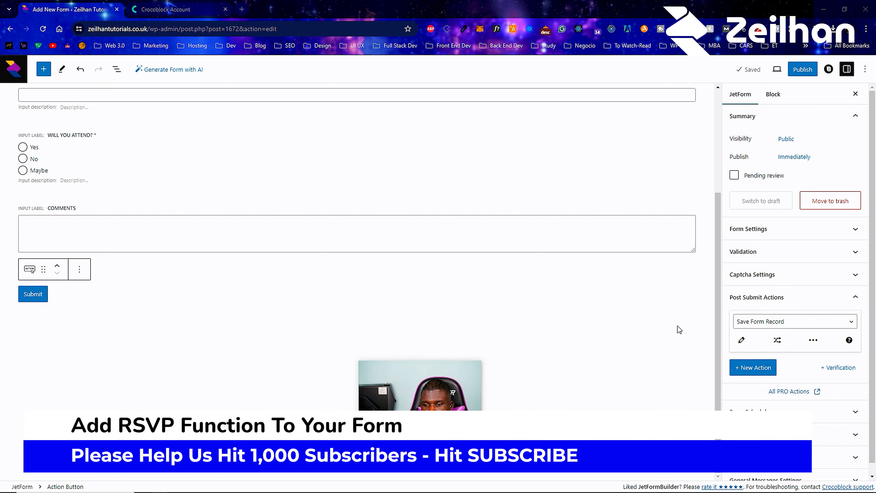
pyautogui.scroll(-1, 840, 220)
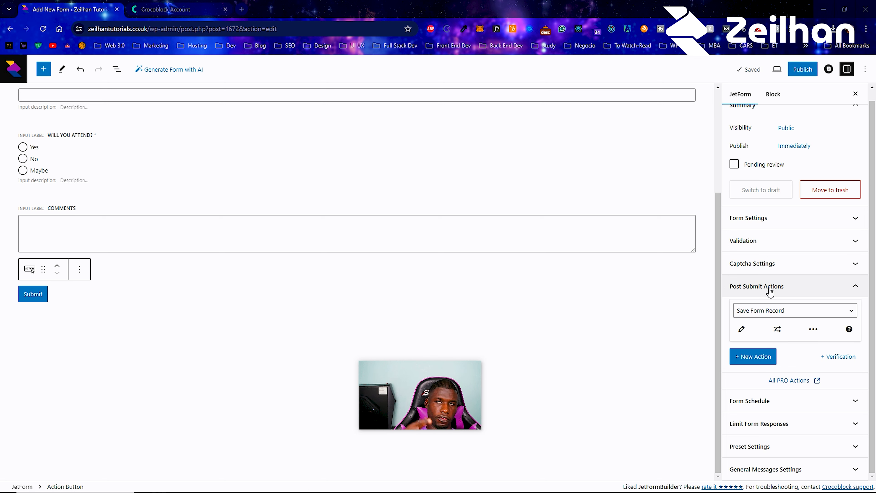
pyautogui.click(762, 359)
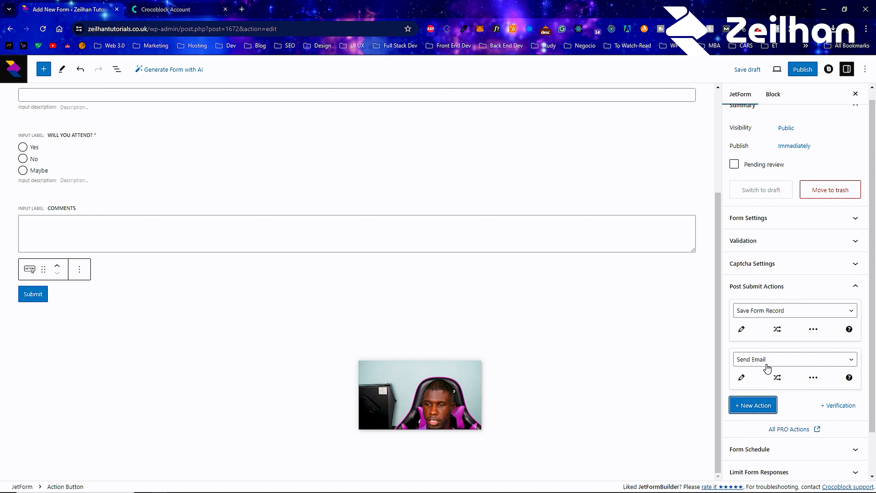
# - Open the Send Email action's settings and set its Mail To recipient to Admin email
pyautogui.click(744, 379)
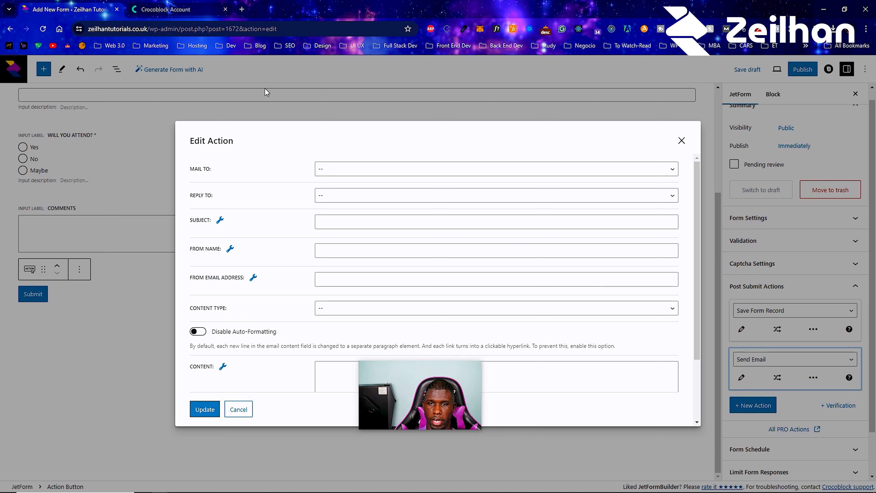
pyautogui.click(333, 167)
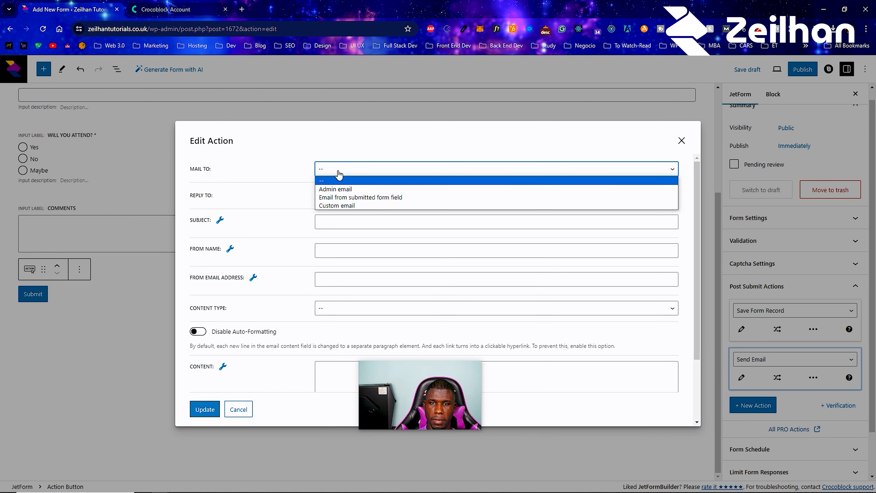
pyautogui.click(344, 189)
pyautogui.click(346, 174)
pyautogui.click(346, 189)
pyautogui.click(357, 175)
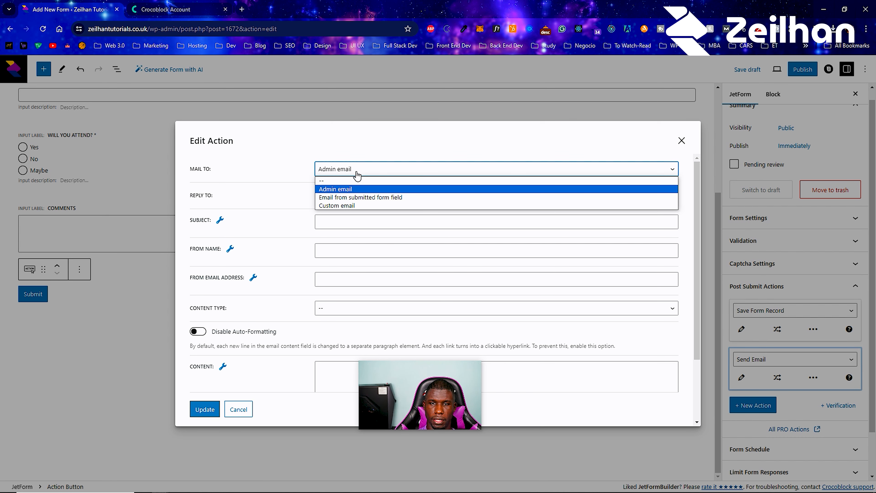
pyautogui.click(351, 181)
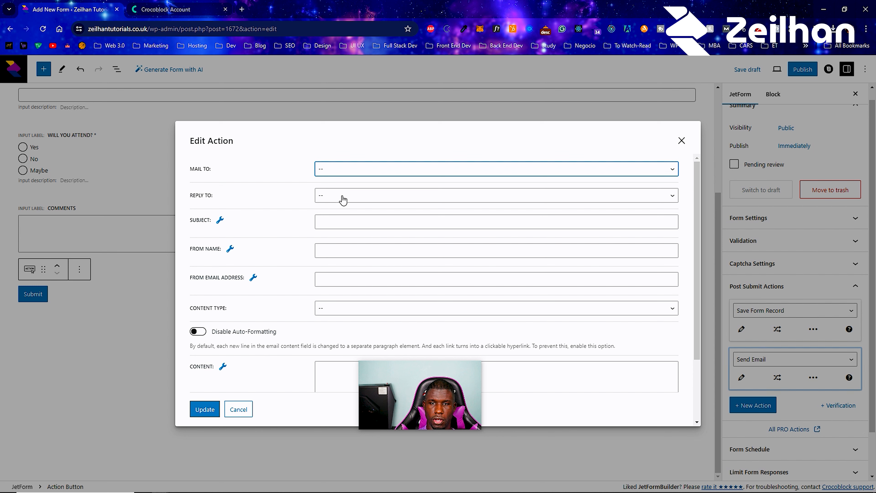
pyautogui.click(345, 169)
pyautogui.click(343, 190)
# - Try "Email from submitted form field" as the email's Reply To source, and reset Reply To to blank
pyautogui.click(343, 195)
pyautogui.click(337, 208)
pyautogui.click(337, 197)
pyautogui.click(337, 216)
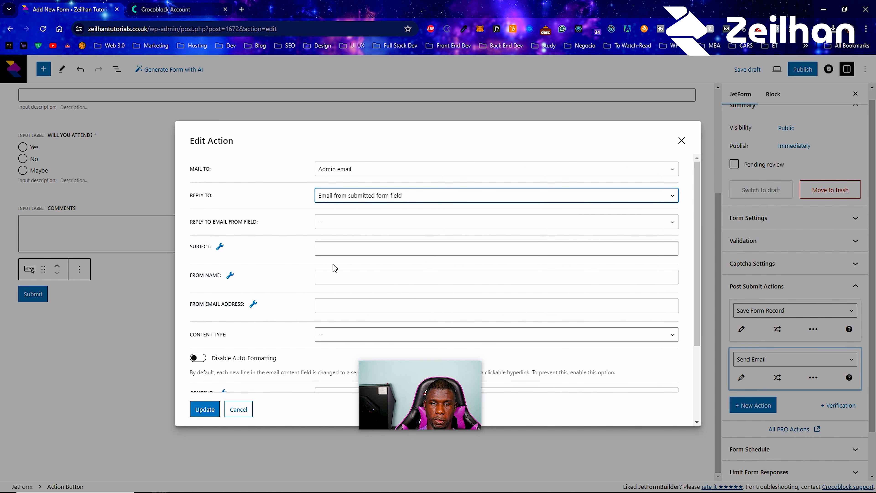
pyautogui.click(336, 196)
pyautogui.click(341, 203)
# - Try sending the notification to a custom email address instead of the admin email
pyautogui.click(347, 169)
pyautogui.click(342, 202)
pyautogui.click(347, 195)
pyautogui.write('z')
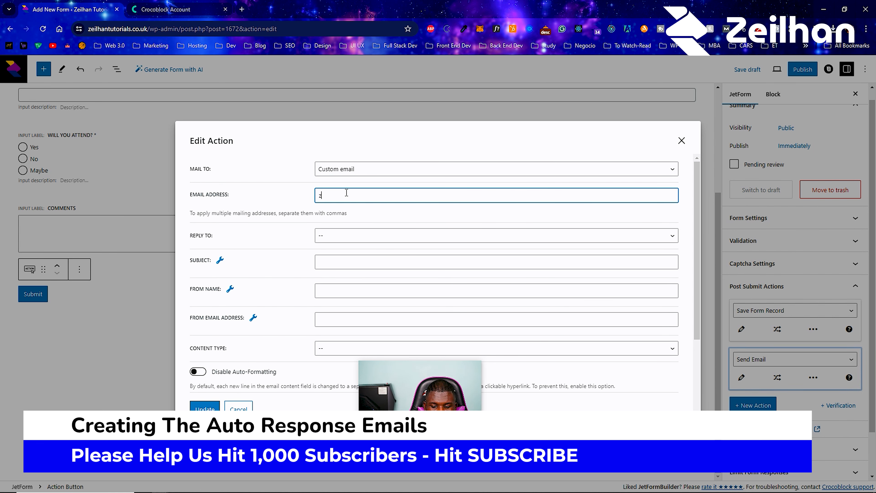
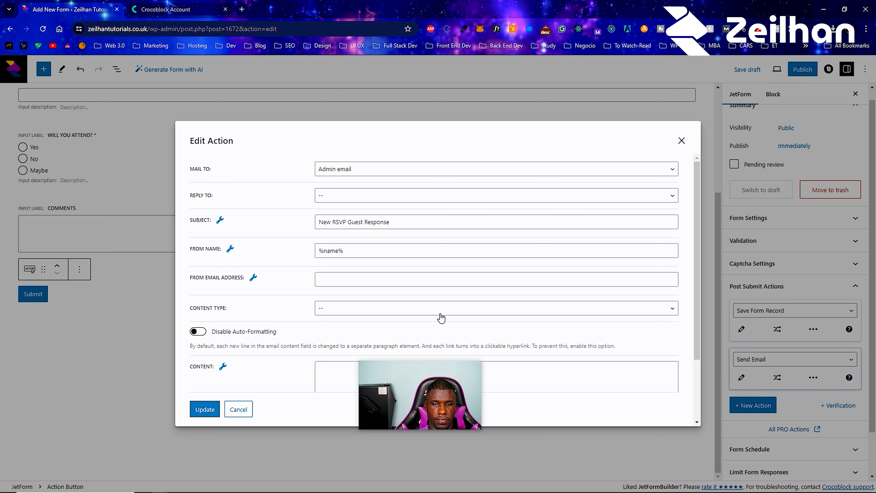
# - Set the email's content type to Plain text and begin the content with "%name% has responded"
pyautogui.click(344, 310)
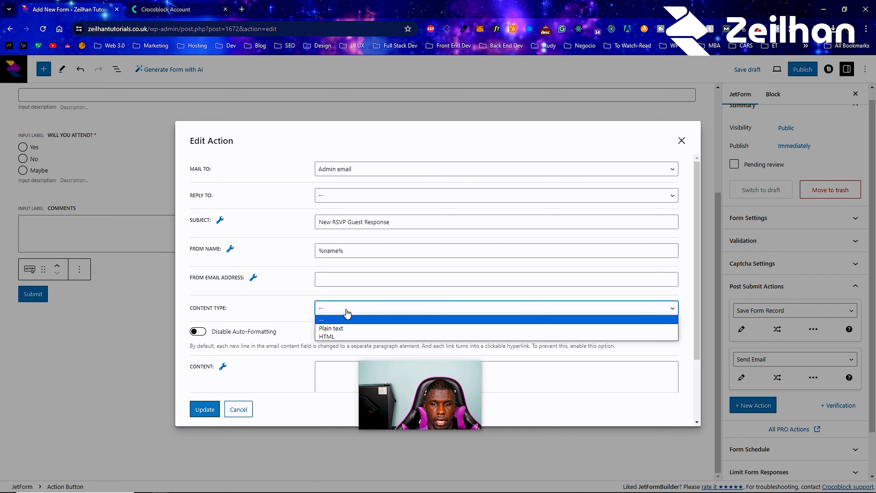
pyautogui.click(337, 329)
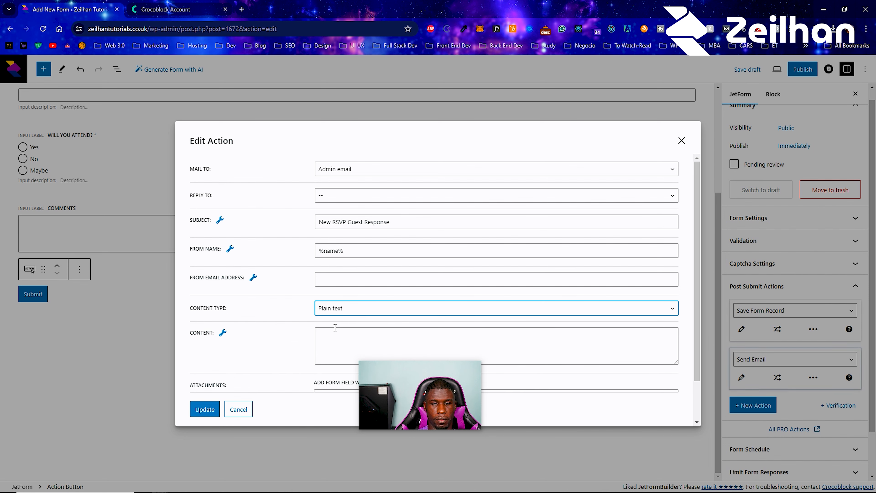
pyautogui.click(317, 338)
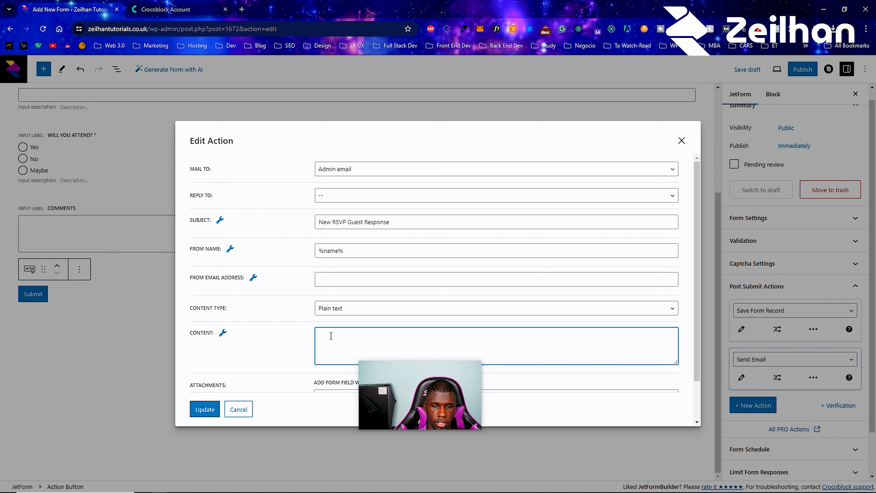
pyautogui.click(223, 332)
pyautogui.click(209, 382)
pyautogui.click(367, 341)
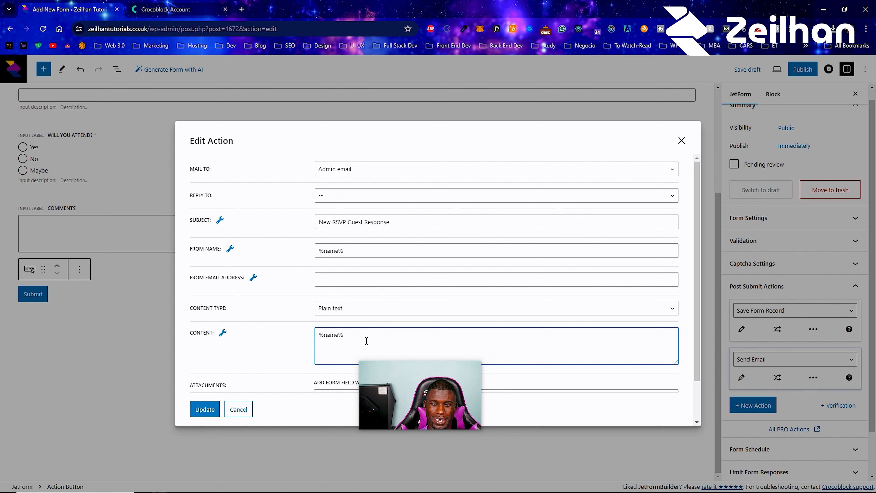
pyautogui.write('has ')
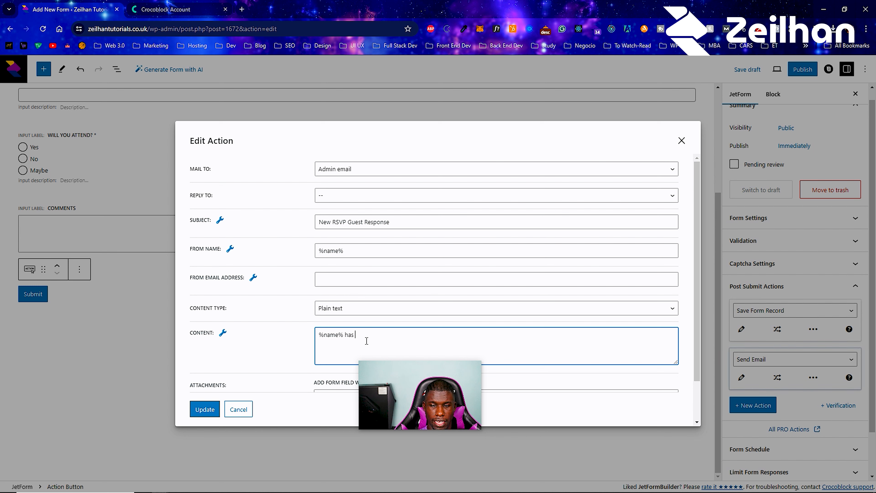
pyautogui.write('responded')
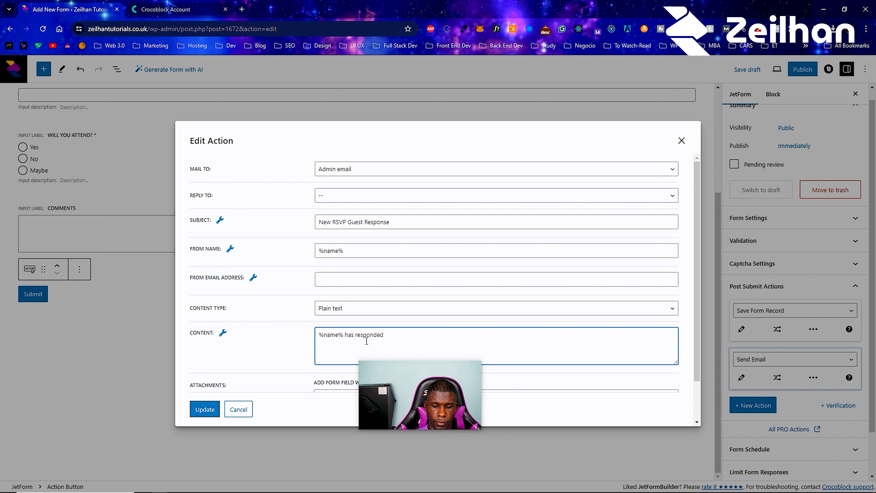
# - Continue the email content with the %will_you_attend% field value followed by "to your RSVP request"
pyautogui.click(223, 334)
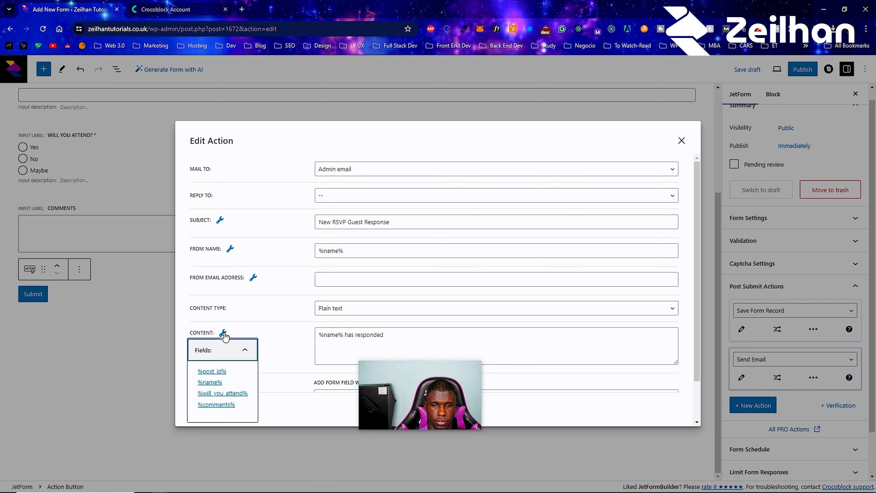
pyautogui.click(223, 393)
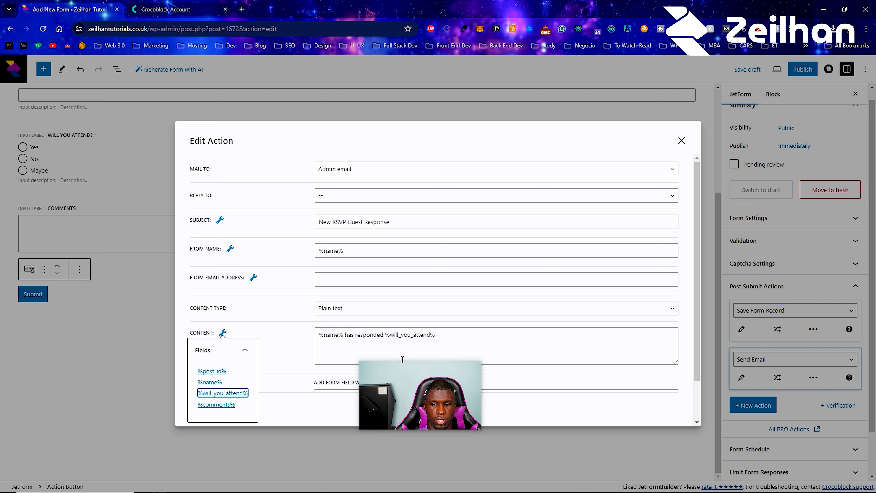
pyautogui.click(473, 338)
pyautogui.write('to your RSVP request')
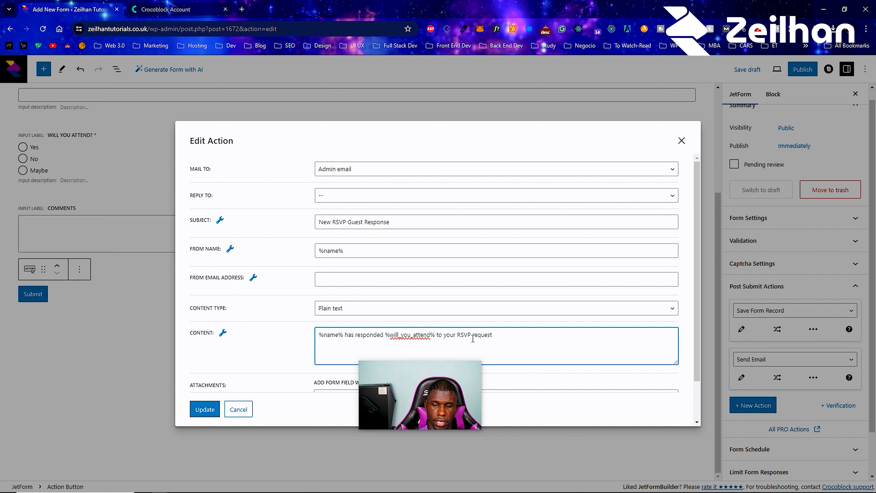
# - Insert the %comments% field value in a new paragraph of the email content and update the Send Email action
pyautogui.press('Return')
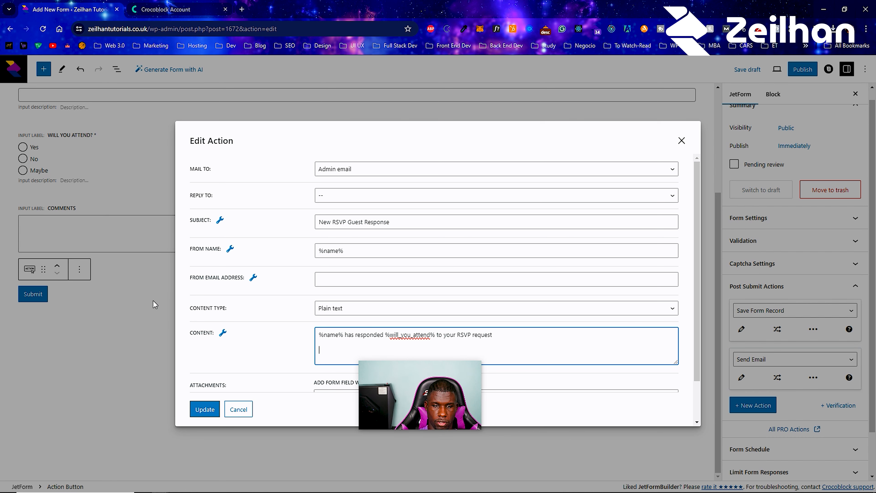
pyautogui.click(224, 334)
pyautogui.click(216, 405)
pyautogui.click(279, 345)
pyautogui.scroll(-2, 281, 341)
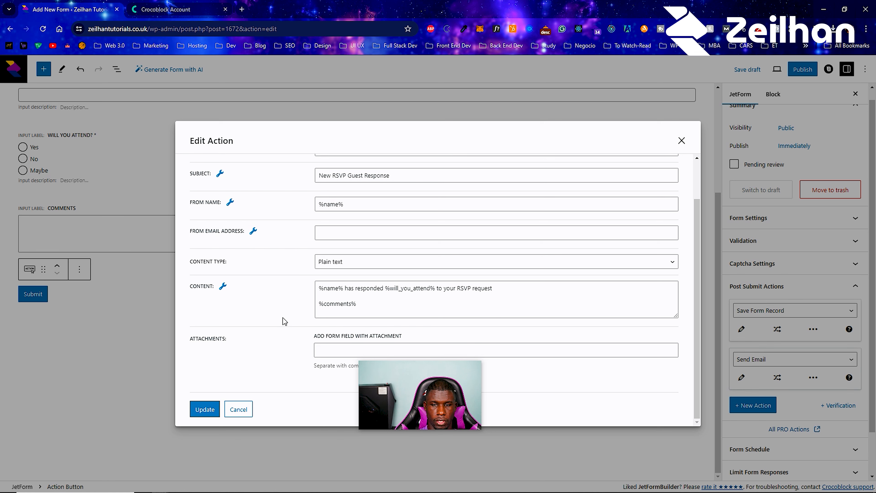
pyautogui.click(204, 409)
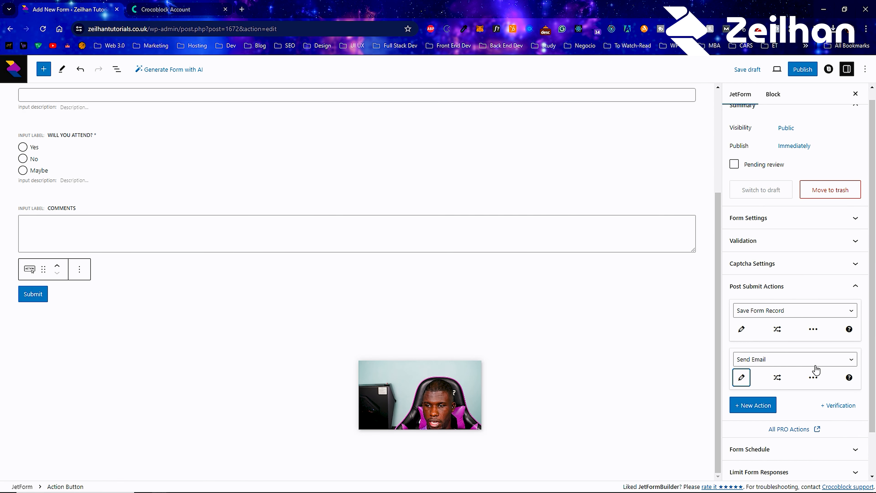
# - Move the Send Email action above Save Form Record in the post-submit actions
pyautogui.click(813, 385)
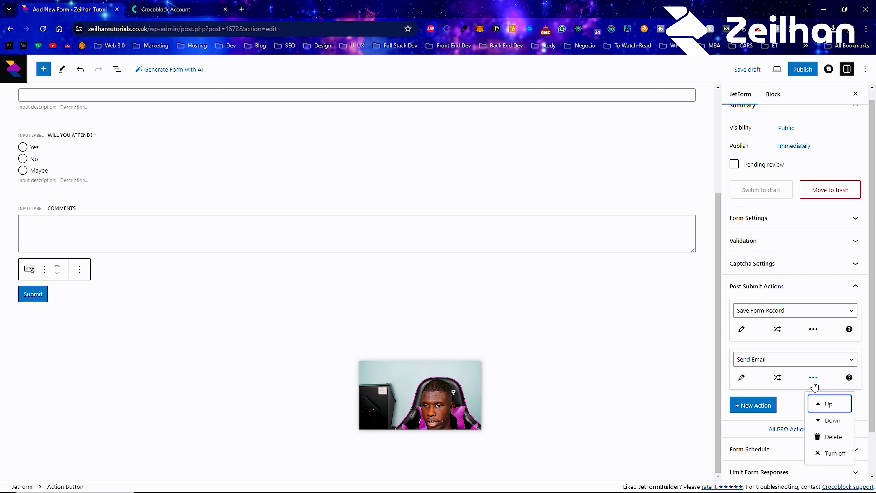
pyautogui.click(825, 405)
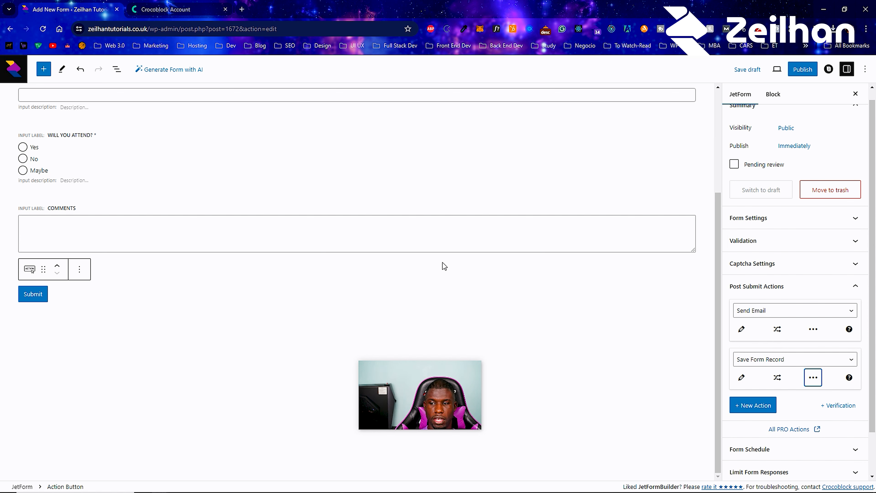
# - Add a condition to the Send Email action requiring the "Will You Attend?" field to be Equal to "Yes"
pyautogui.click(778, 330)
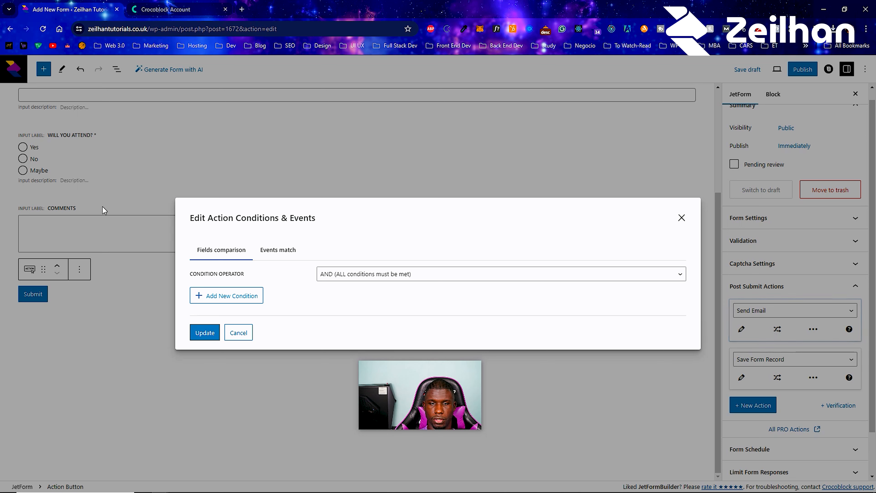
pyautogui.click(249, 297)
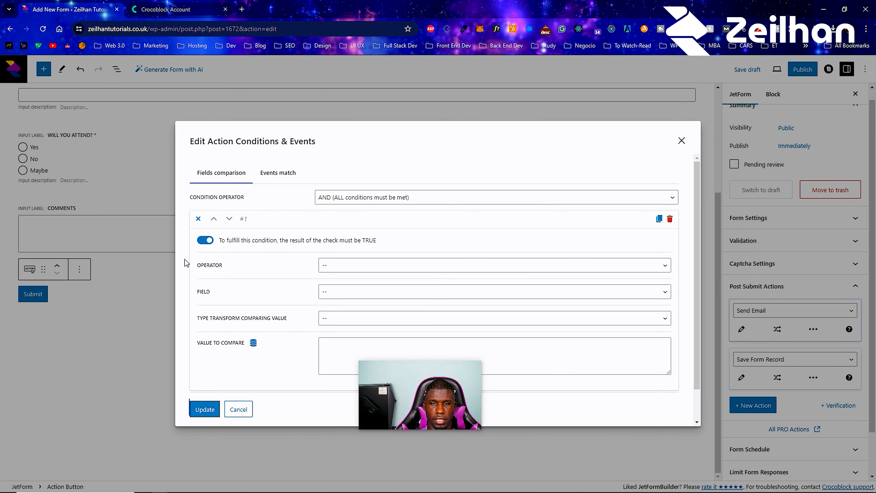
pyautogui.click(342, 266)
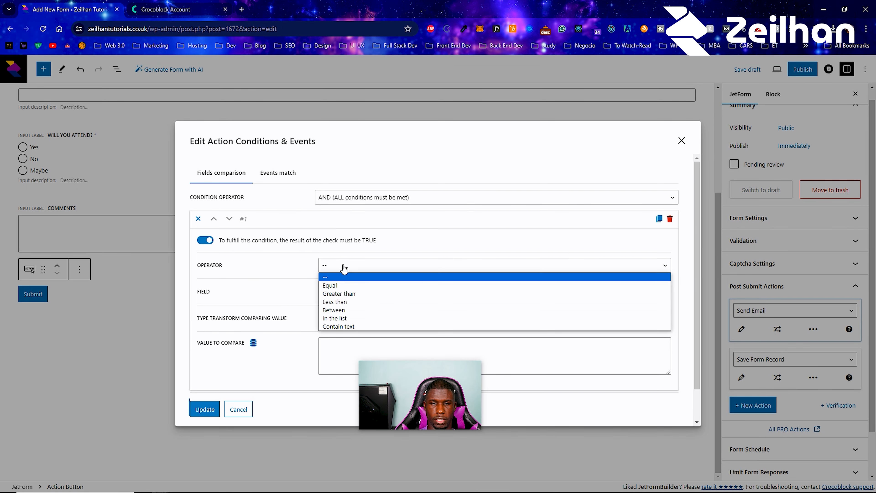
pyautogui.click(343, 285)
pyautogui.click(335, 294)
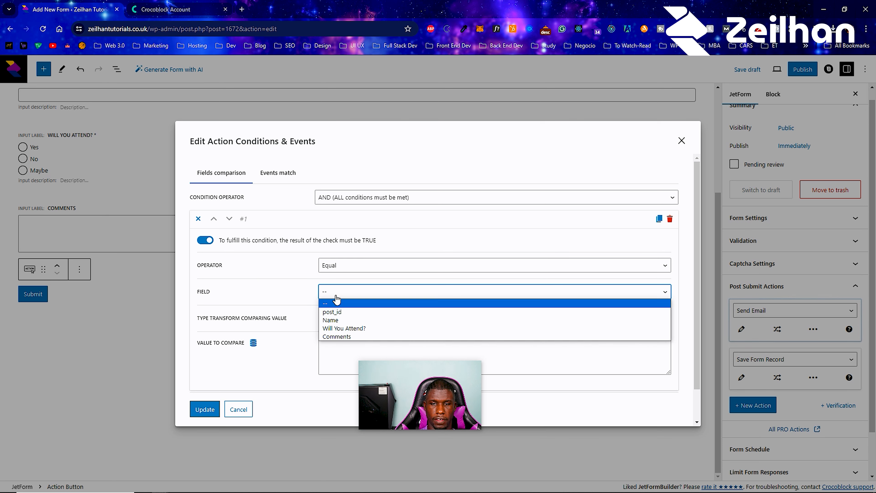
pyautogui.click(336, 329)
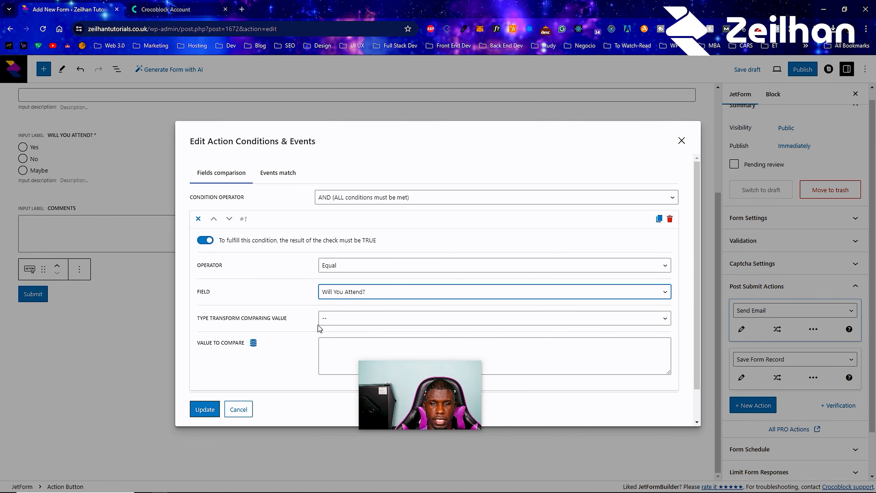
pyautogui.click(325, 340)
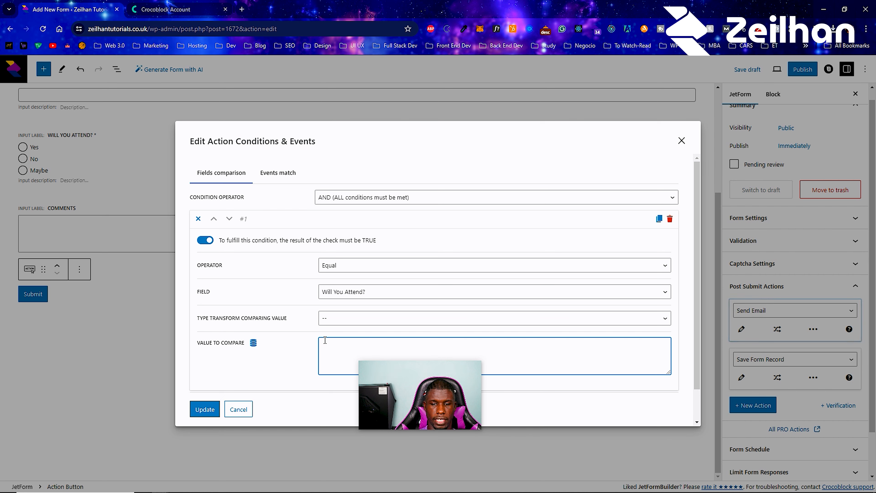
pyautogui.write('Yes')
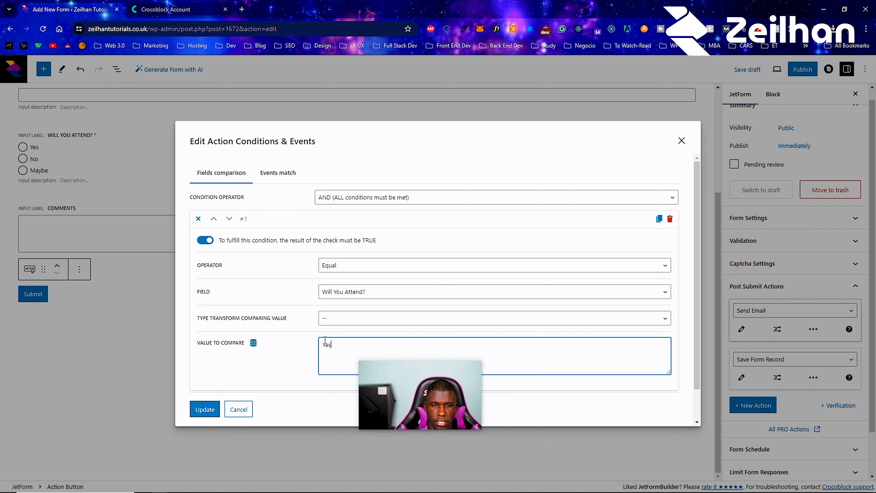
pyautogui.scroll(-1, 304, 311)
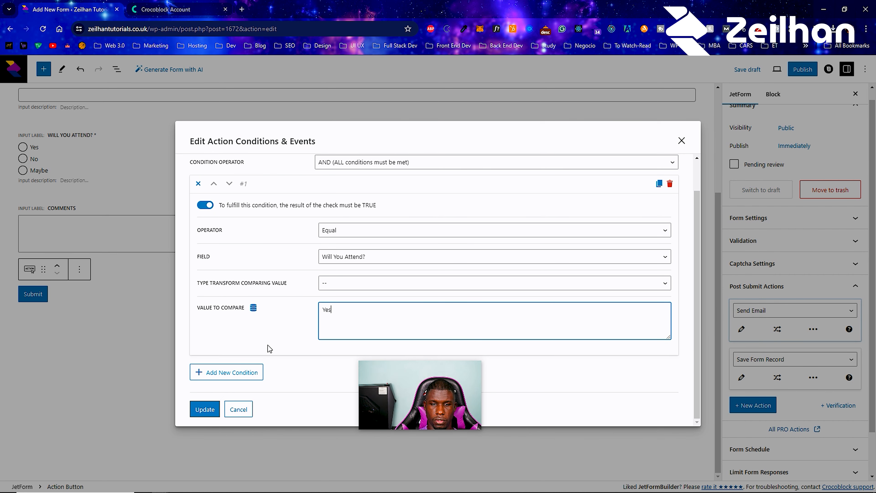
pyautogui.click(339, 283)
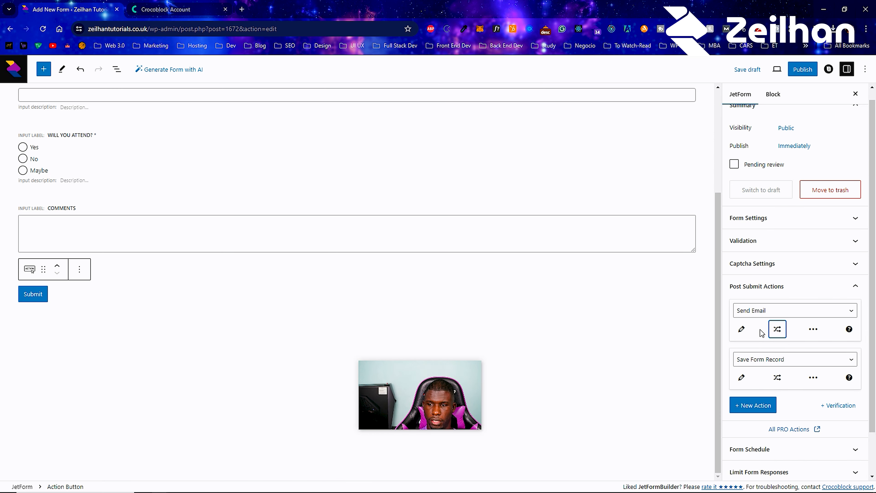
# - Add a Redirect to Page post-submit action and move it above Save Form Record
pyautogui.click(756, 406)
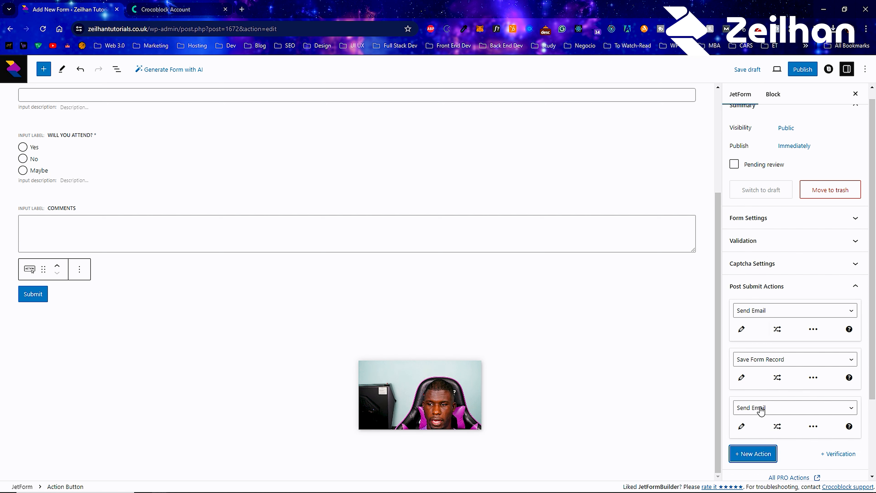
pyautogui.click(762, 409)
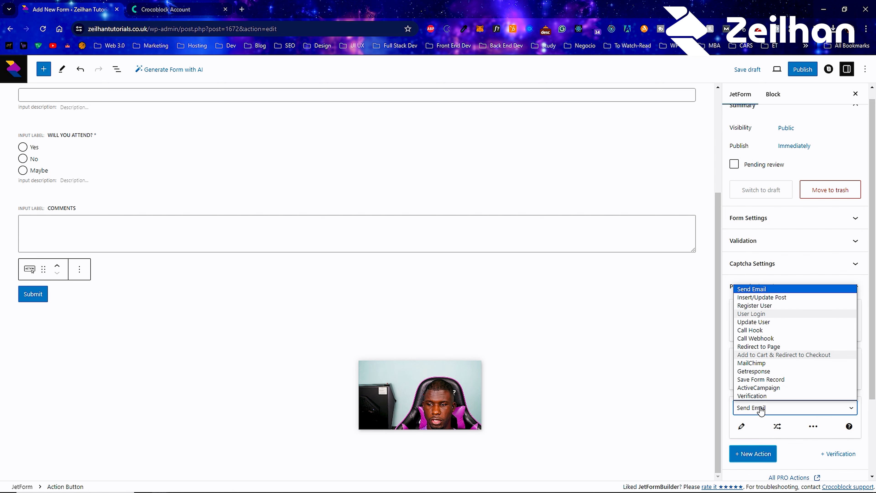
pyautogui.click(769, 348)
pyautogui.click(813, 426)
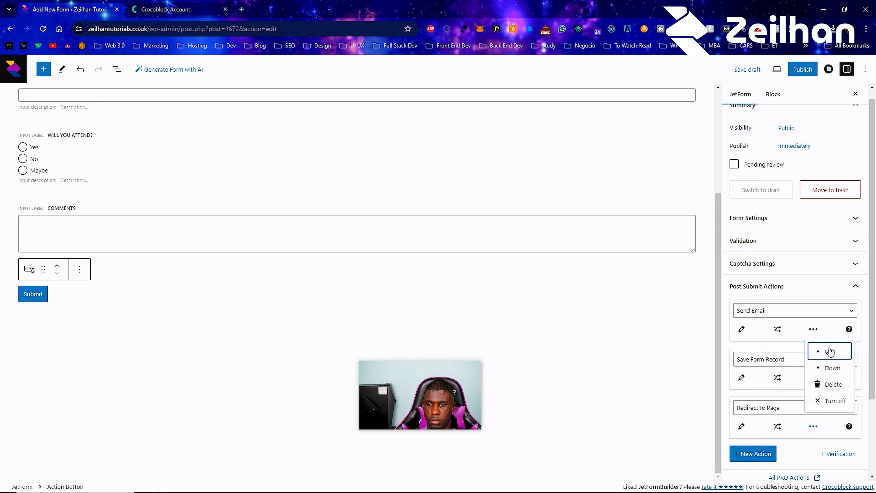
pyautogui.click(831, 353)
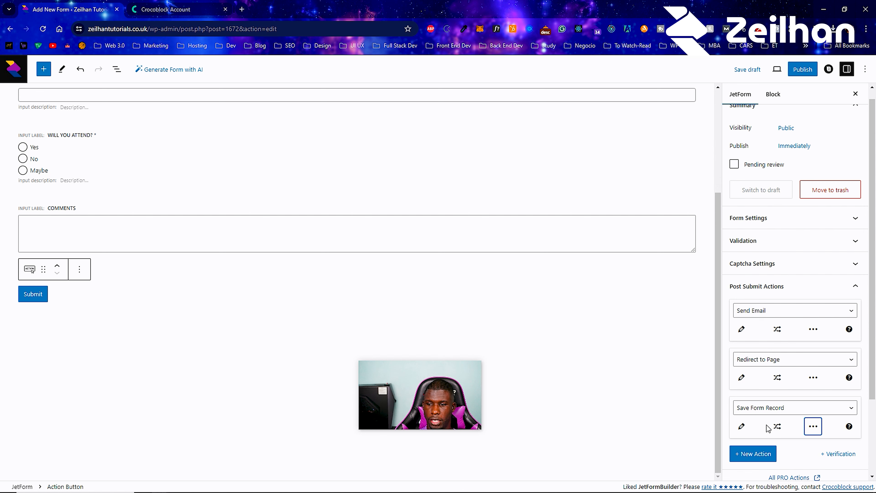
# - Try adding a condition to the Save Form Record action requiring the "Will You Attend?" field to be Equal to "Yes"
pyautogui.click(742, 427)
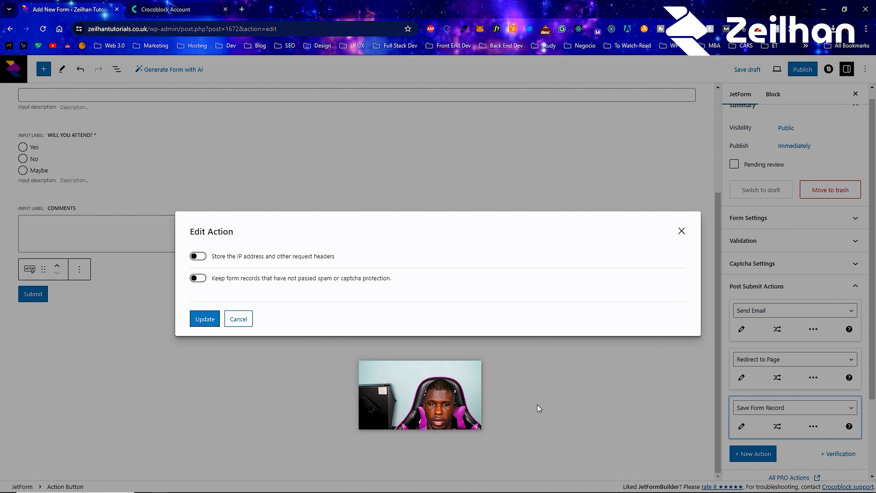
pyautogui.click(196, 317)
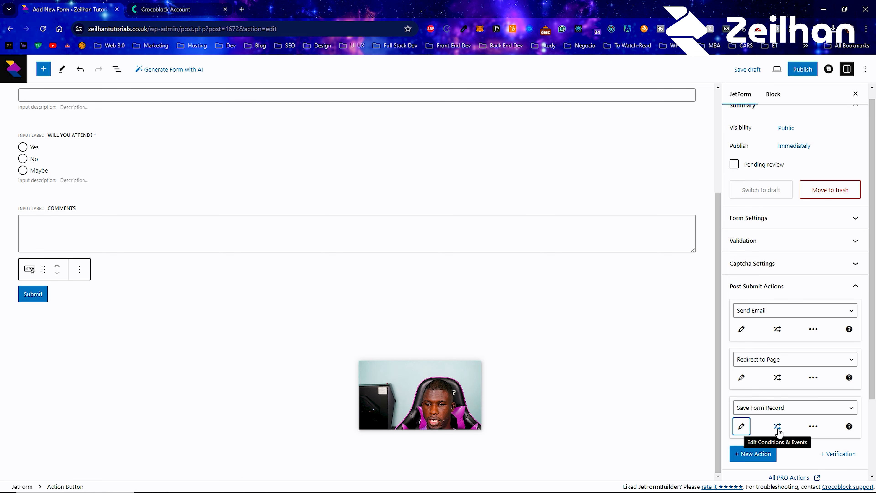
pyautogui.click(777, 427)
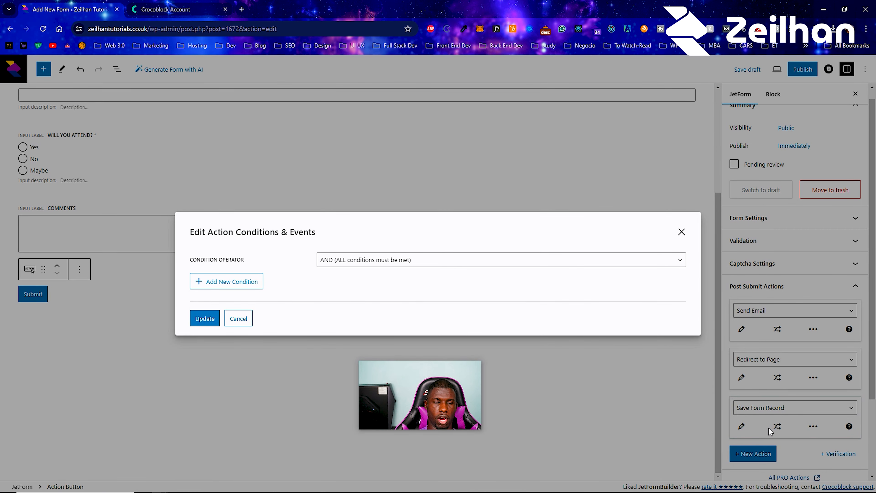
pyautogui.click(249, 286)
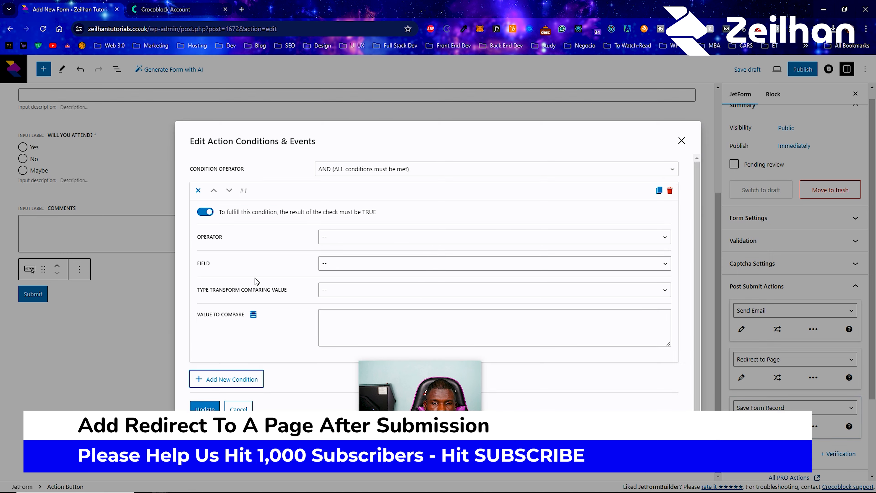
pyautogui.click(328, 238)
pyautogui.click(336, 257)
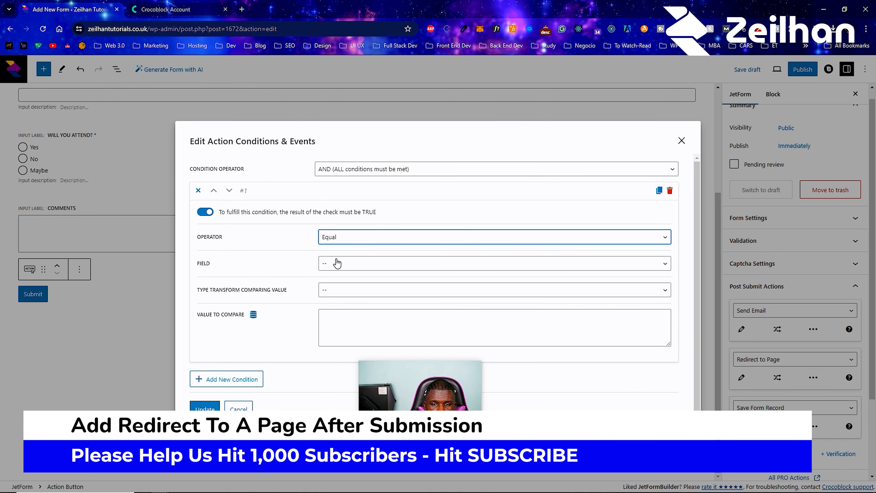
pyautogui.click(333, 264)
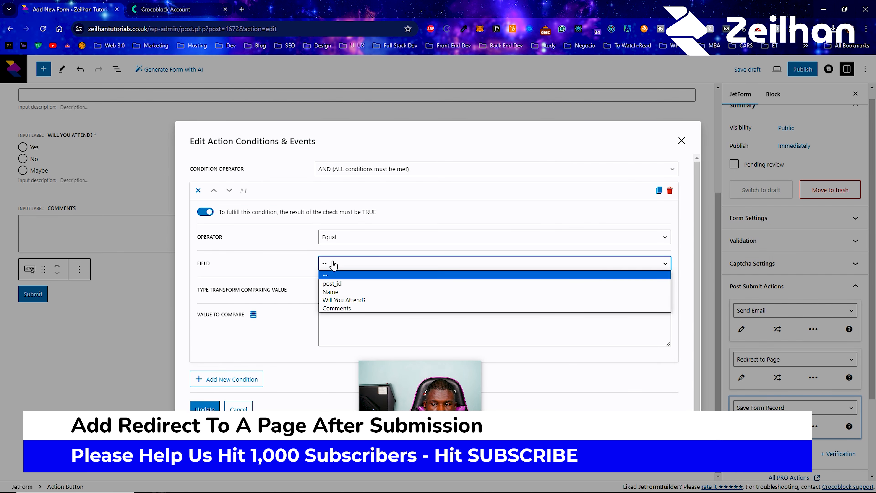
pyautogui.click(338, 302)
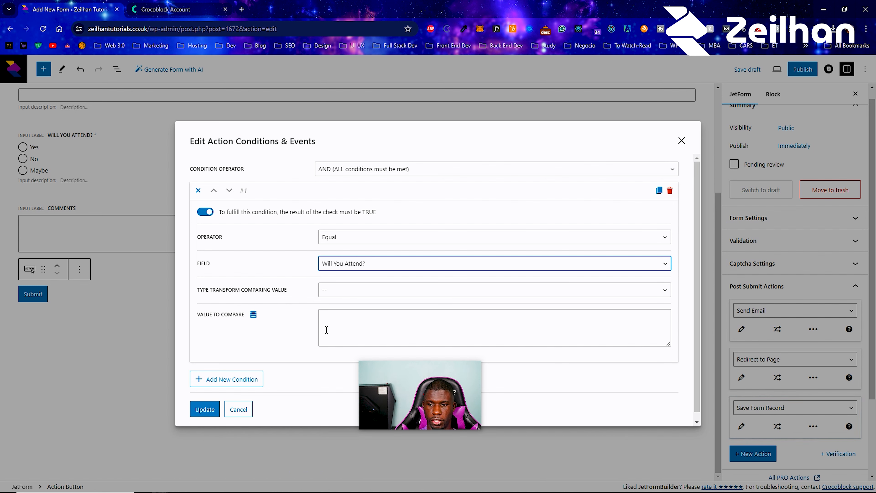
pyautogui.click(331, 319)
pyautogui.write('Yes')
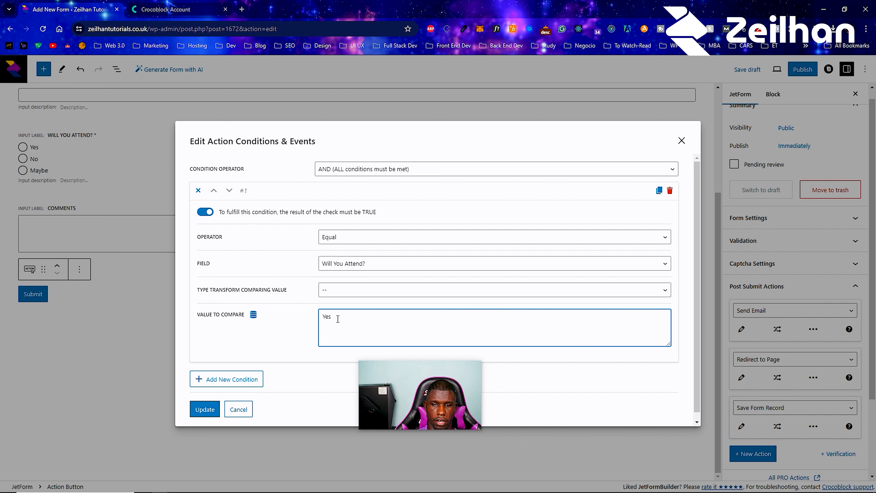
pyautogui.doubleClick(329, 316)
pyautogui.scroll(-1, 208, 397)
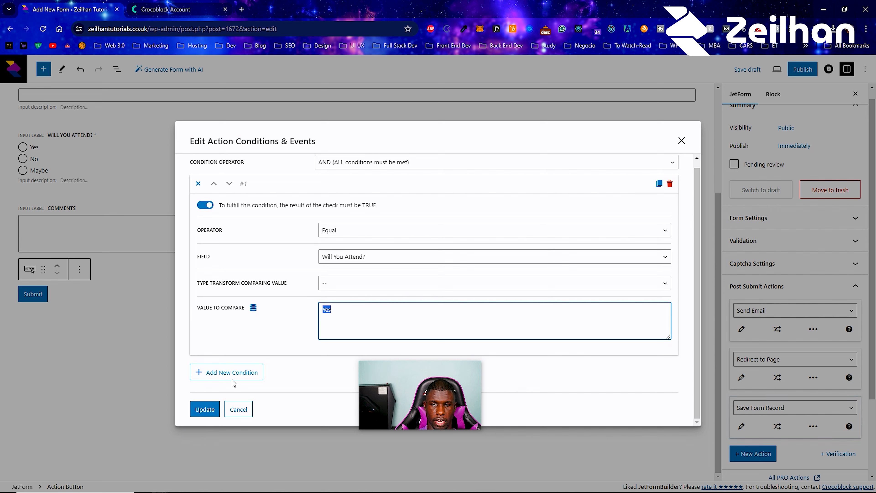
pyautogui.click(353, 287)
pyautogui.click(286, 291)
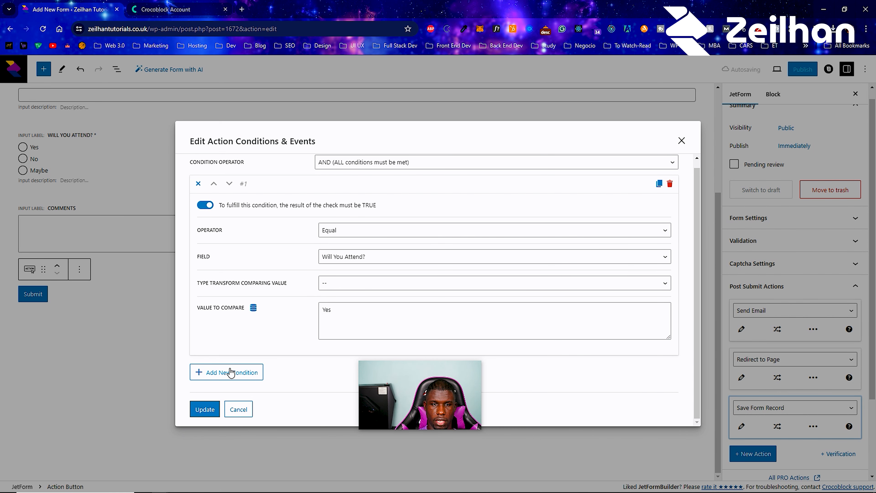
pyautogui.click(204, 409)
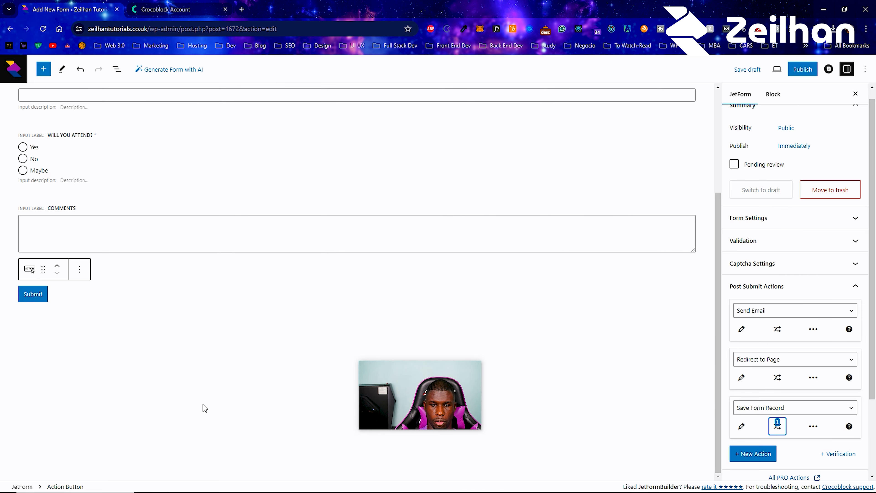
# - Delete the "Will You Attend?" condition from the Save Form Record action and update it
pyautogui.click(777, 426)
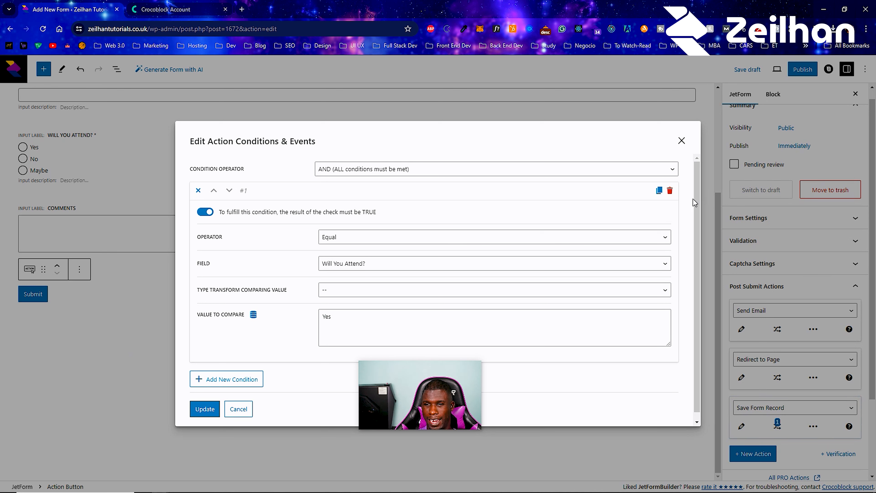
pyautogui.click(671, 192)
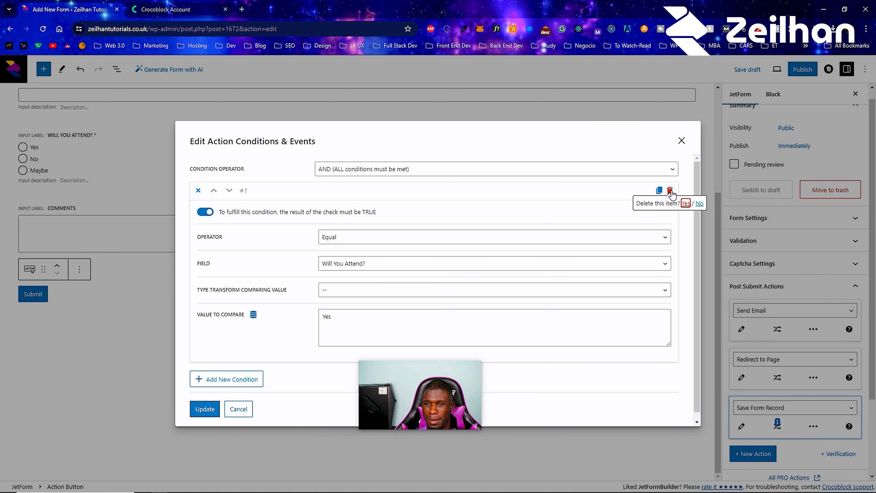
pyautogui.click(687, 206)
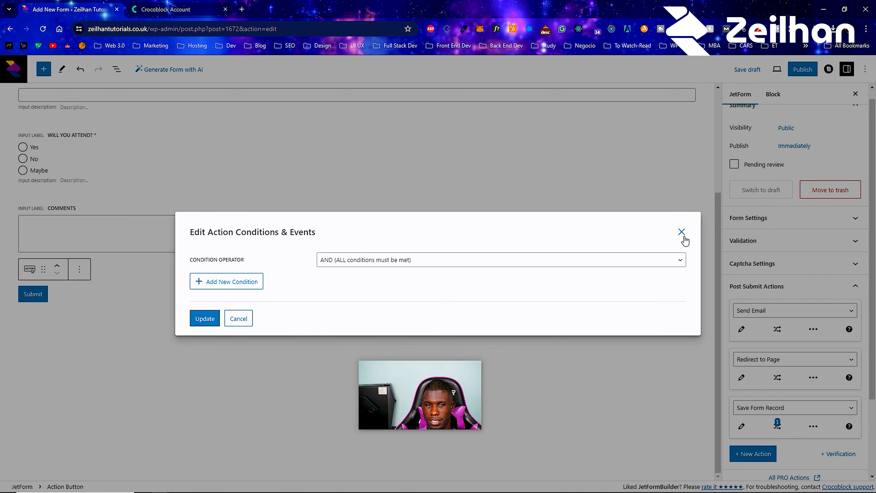
pyautogui.click(205, 318)
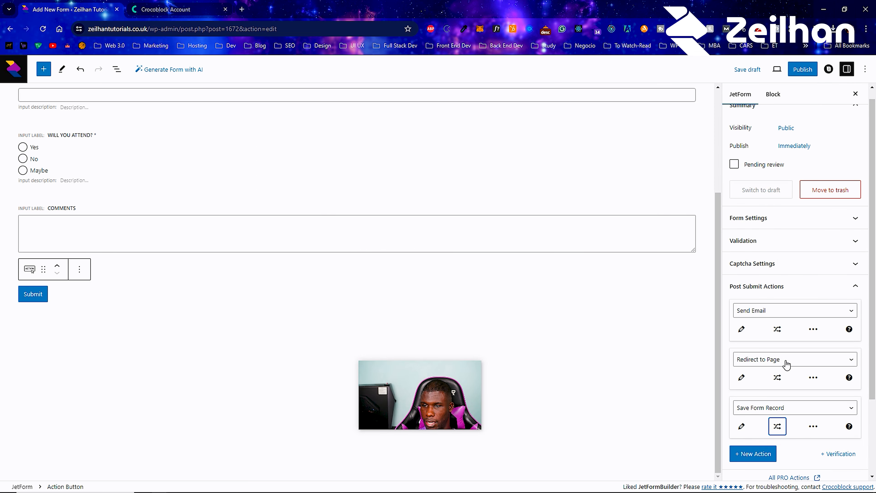
# - Add a condition to the Redirect to Page action requiring the "Will You Attend?" field to be Equal to "Yes"
pyautogui.click(777, 377)
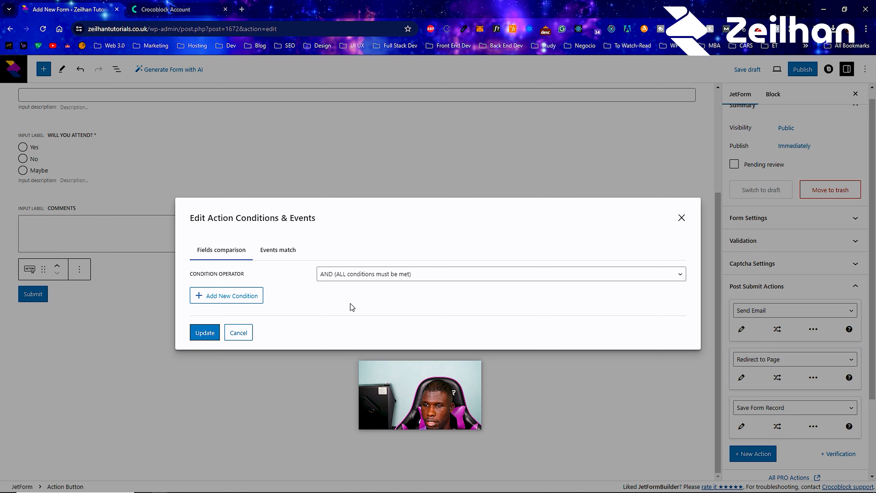
pyautogui.click(232, 297)
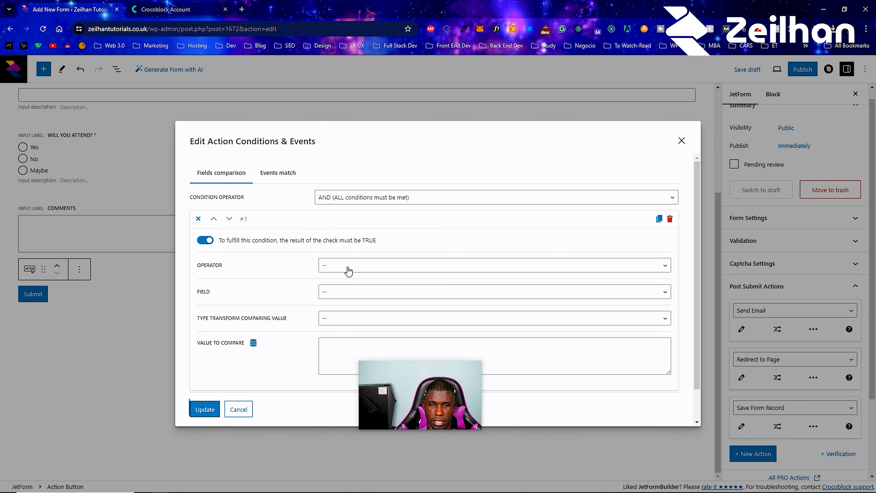
pyautogui.click(362, 267)
pyautogui.click(359, 292)
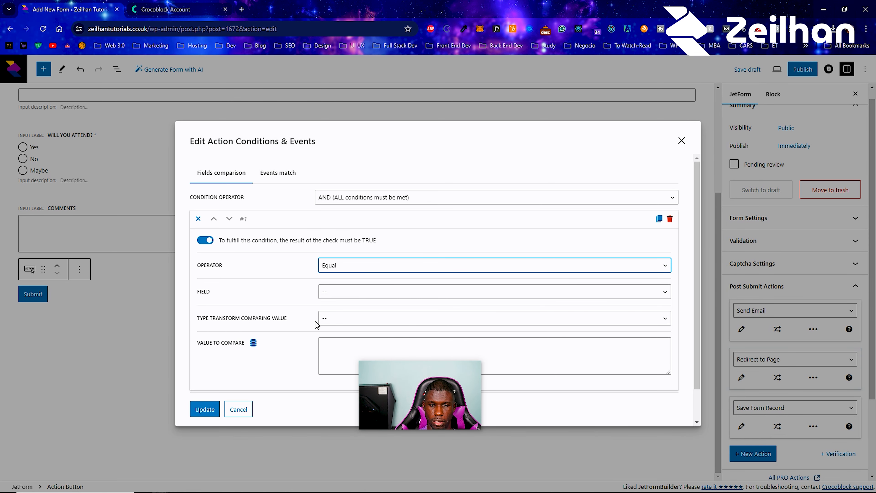
pyautogui.click(352, 293)
pyautogui.click(351, 328)
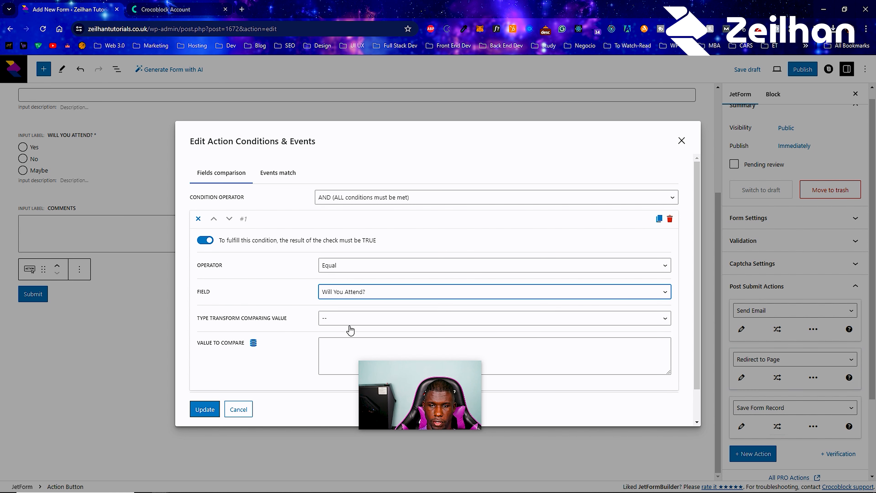
pyautogui.click(333, 350)
pyautogui.write('Yes')
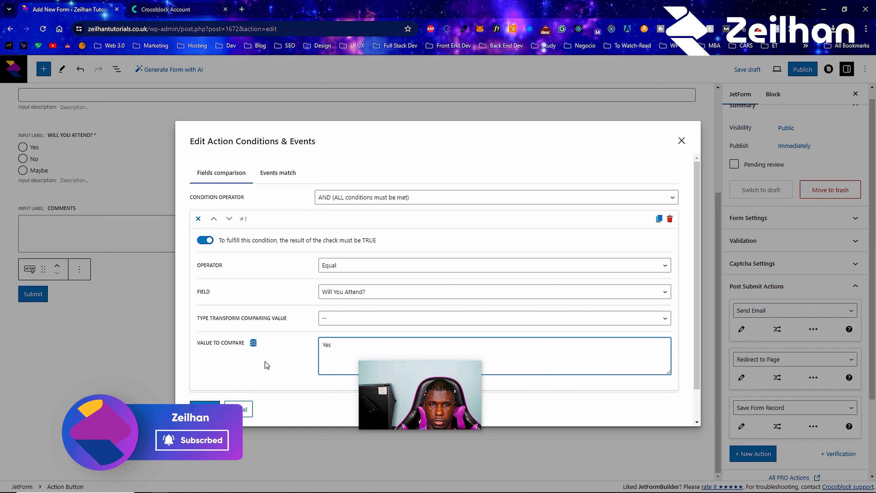
pyautogui.scroll(-2, 267, 363)
pyautogui.click(204, 410)
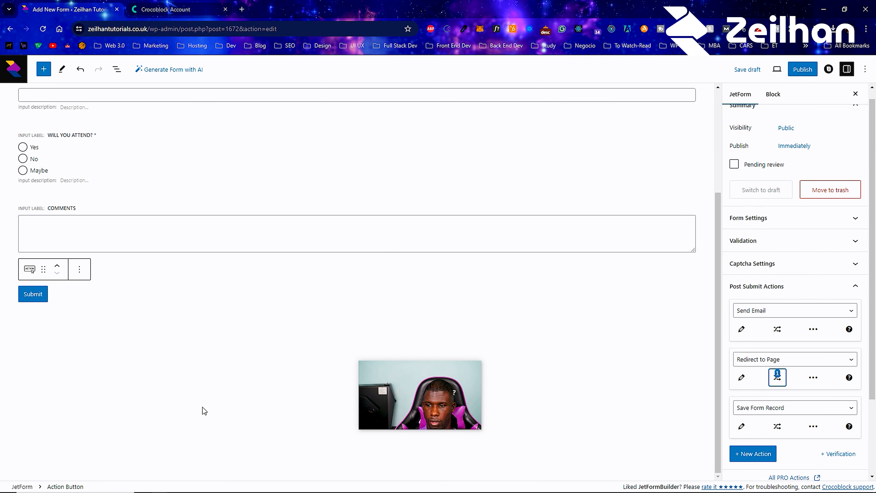
# - Set the Redirect to Page action to the static page "RSVP Thank You Confirmation" with will_you_attend as a query argument
pyautogui.click(741, 380)
pyautogui.click(341, 209)
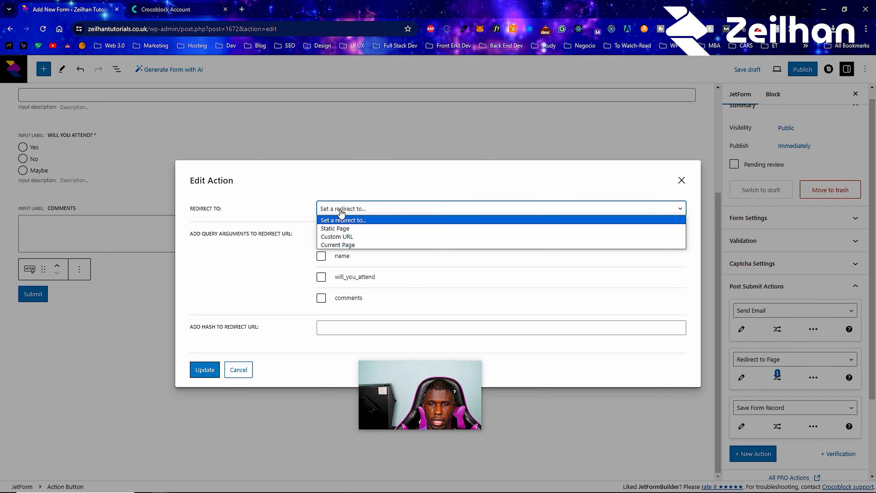
pyautogui.click(345, 230)
pyautogui.click(345, 222)
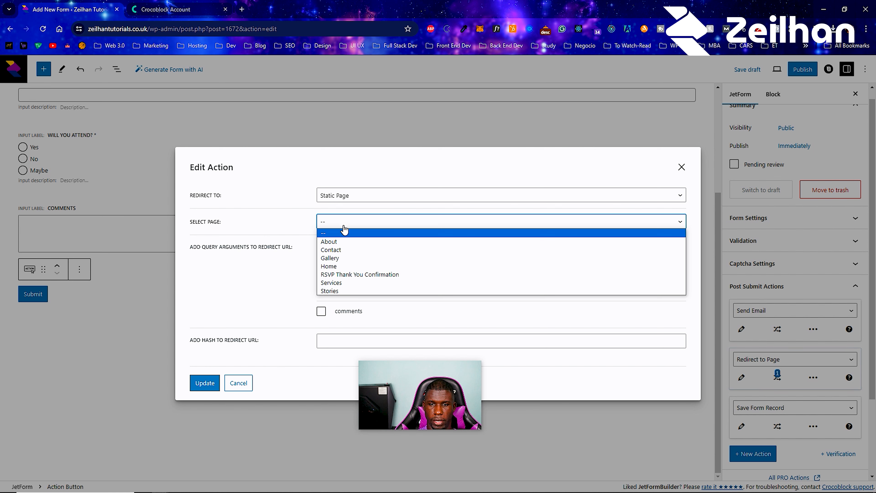
pyautogui.click(340, 275)
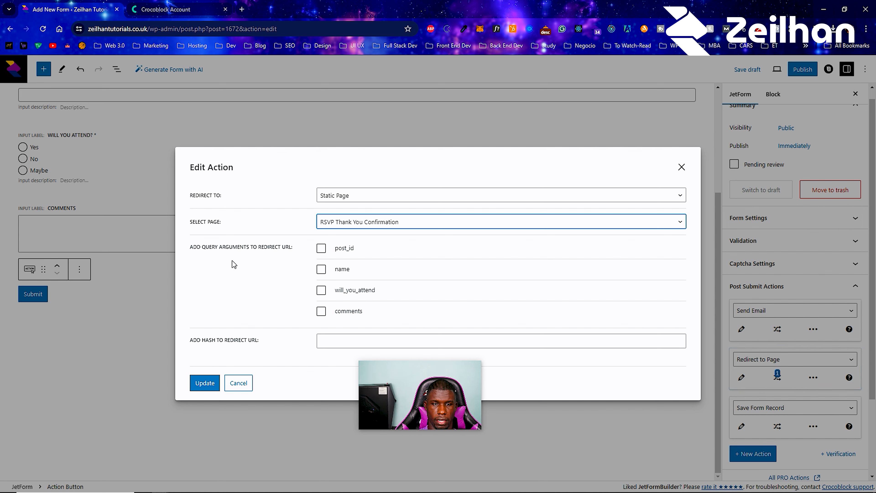
pyautogui.click(322, 295)
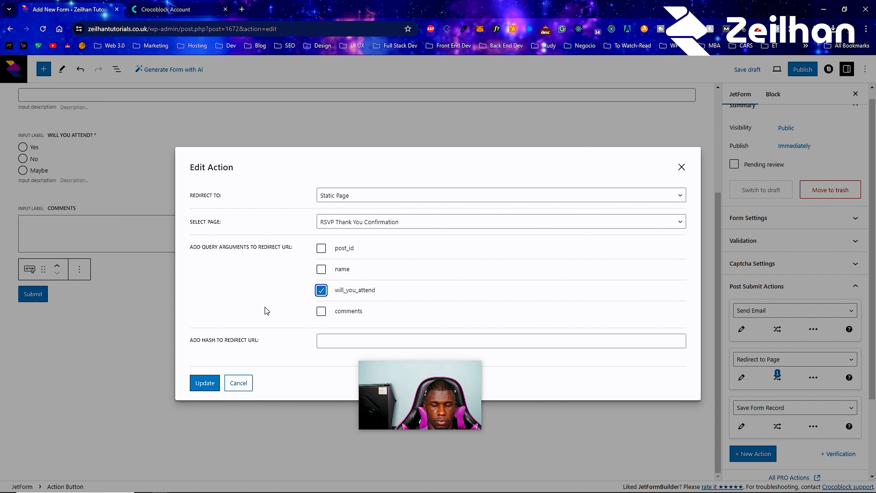
pyautogui.click(207, 388)
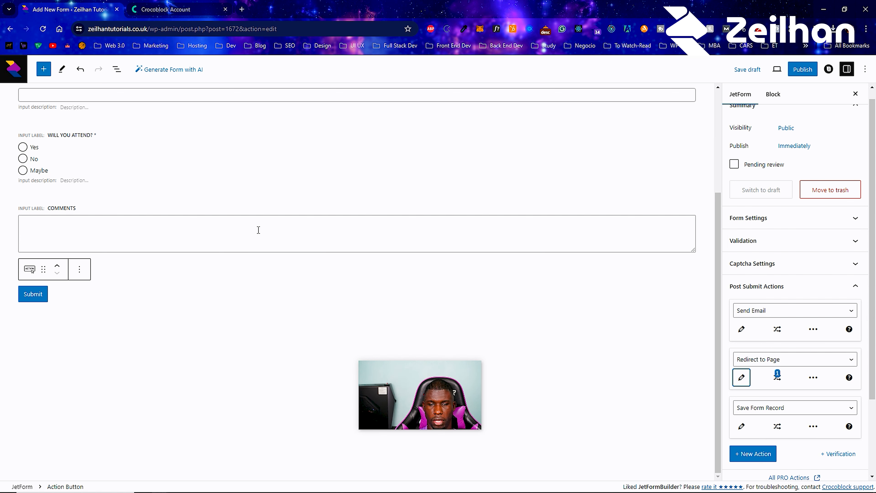
# - Review the "RSVP To Our Wedding" form's fields and publish the form
pyautogui.scroll(4, 624, 362)
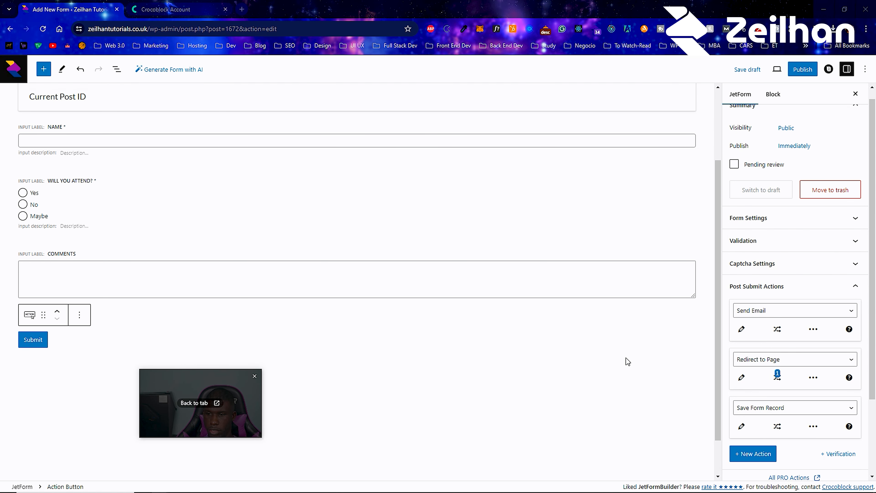
pyautogui.scroll(-3, 510, 379)
pyautogui.scroll(3, 511, 383)
pyautogui.scroll(-2, 511, 383)
pyautogui.scroll(-1, 510, 384)
pyautogui.scroll(3, 510, 384)
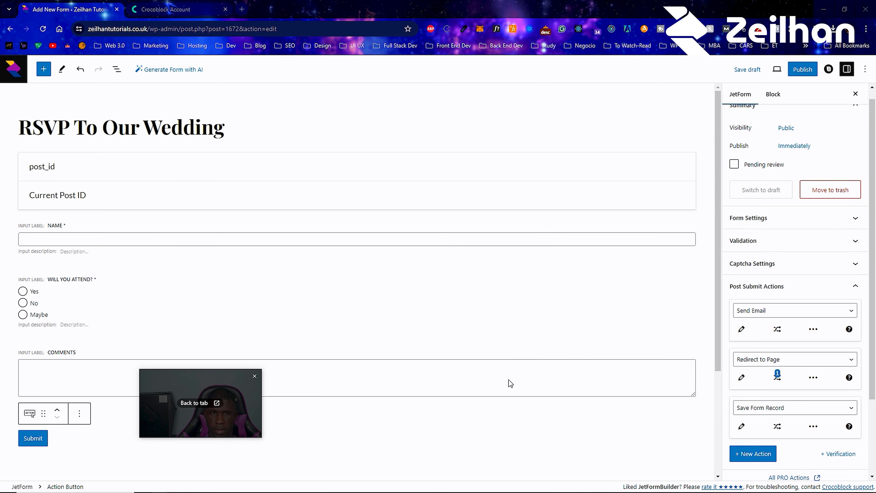
pyautogui.click(808, 69)
pyautogui.click(807, 69)
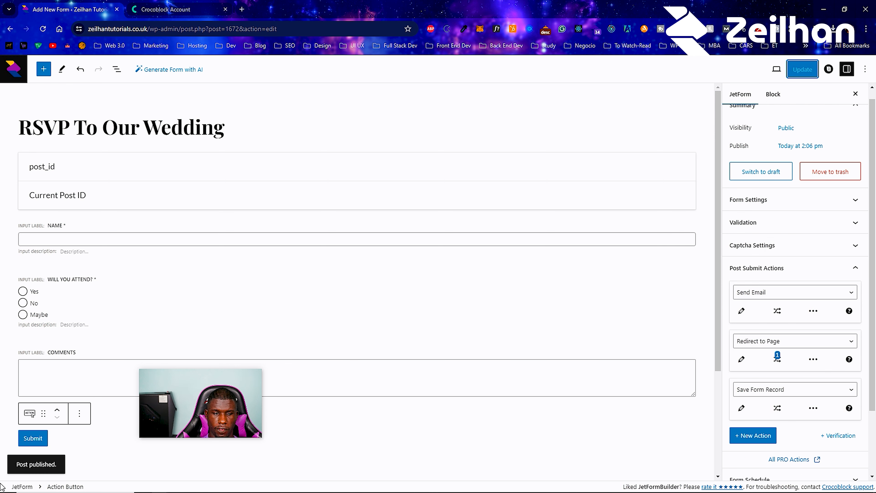
# - Exit the form editor, open a new page in a separate browser tab and load the list of all pages in the original tab
pyautogui.click(18, 72)
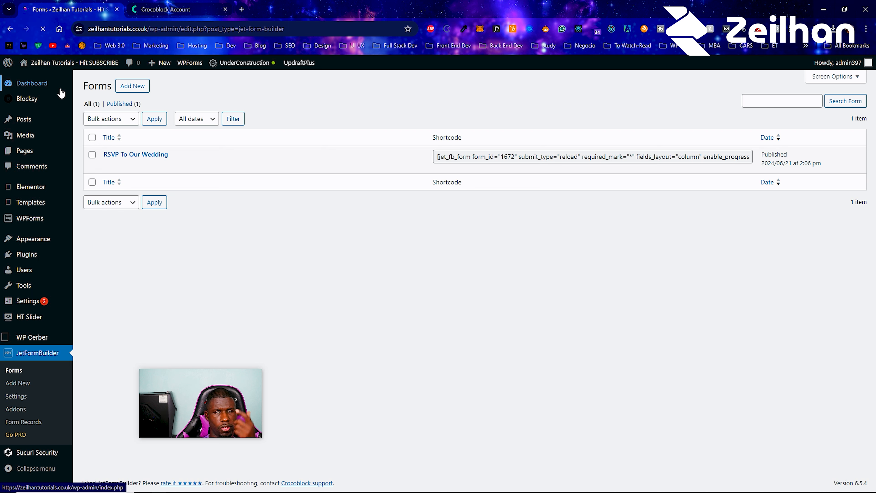
pyautogui.moveTo(24, 151)
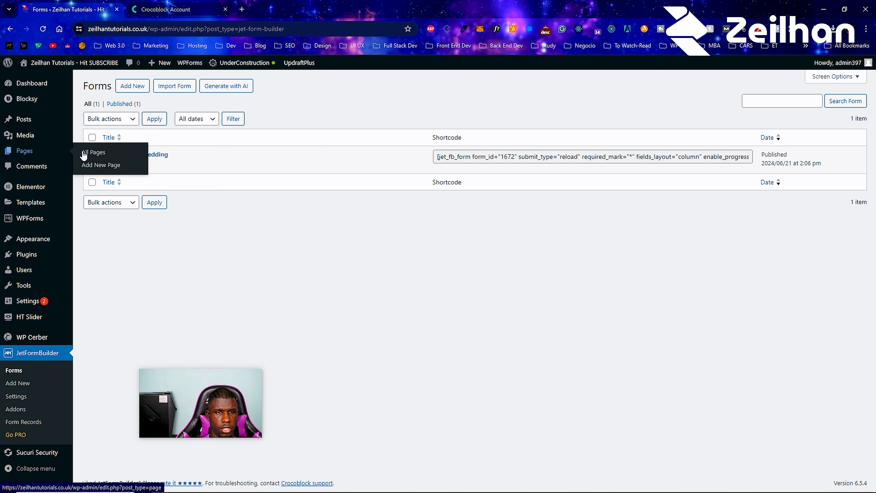
pyautogui.rightClick(91, 163)
pyautogui.click(125, 169)
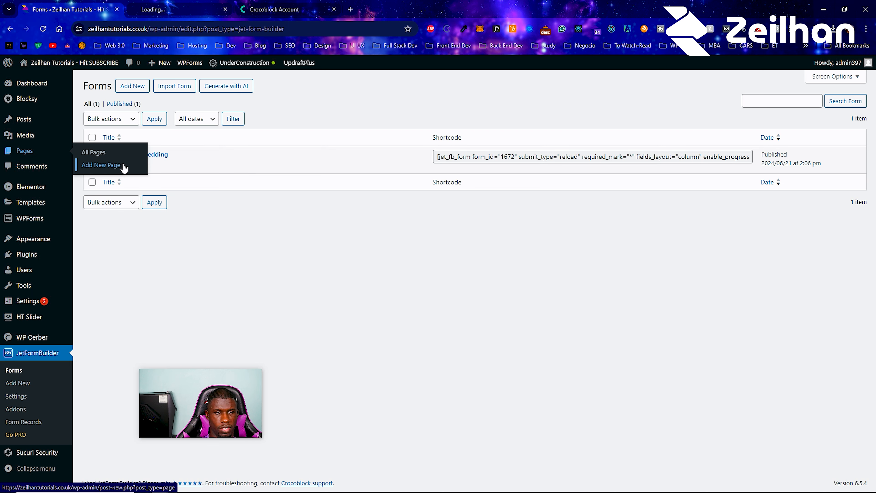
pyautogui.moveTo(24, 150)
pyautogui.click(94, 152)
pyautogui.click(182, 11)
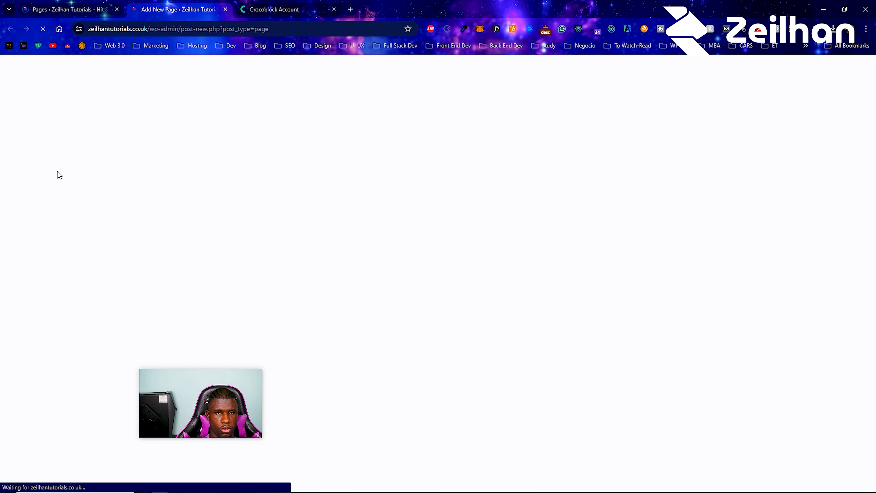
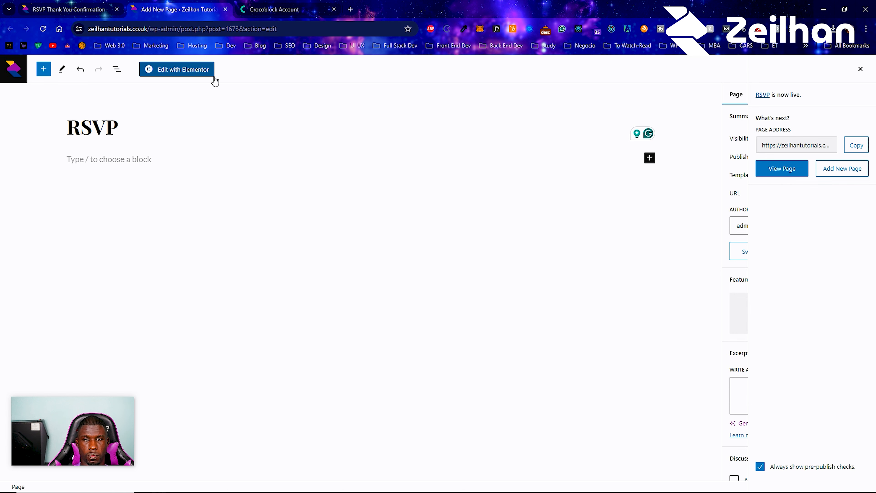
# - Edit the RSVP page with Elementor and add an empty container to the page content
pyautogui.click(210, 71)
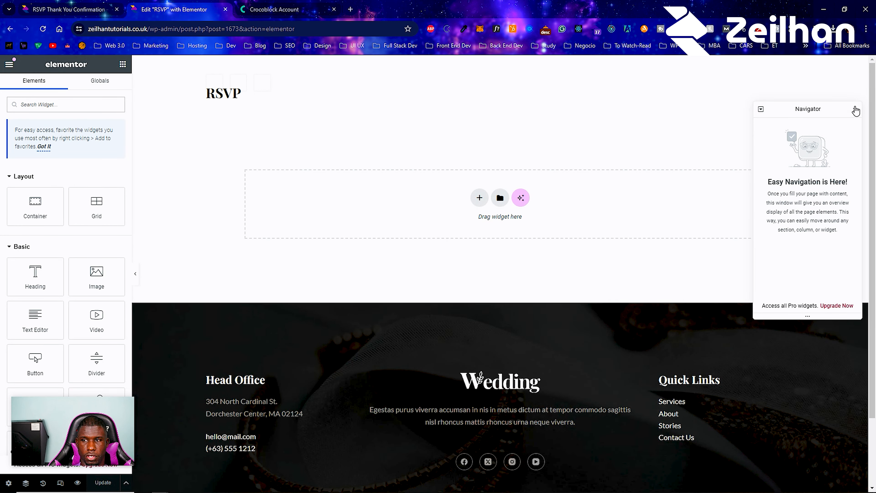
pyautogui.click(857, 110)
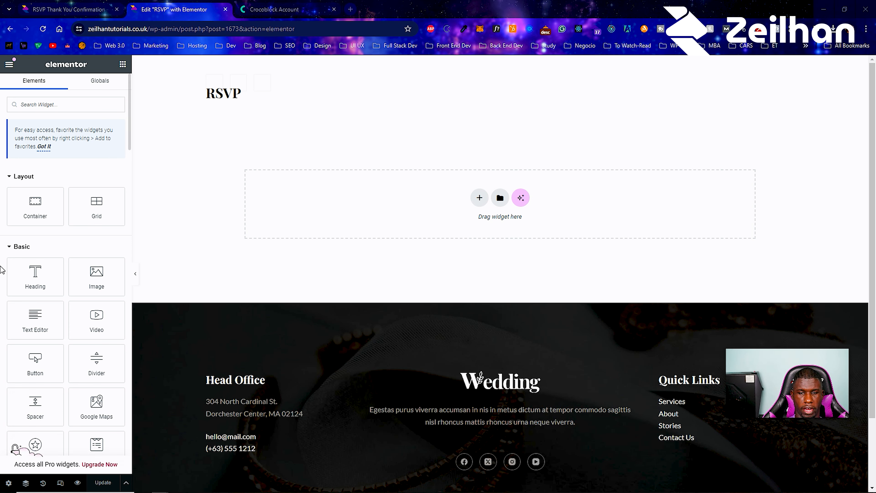
pyautogui.moveTo(17, 215); pyautogui.dragTo(425, 227)
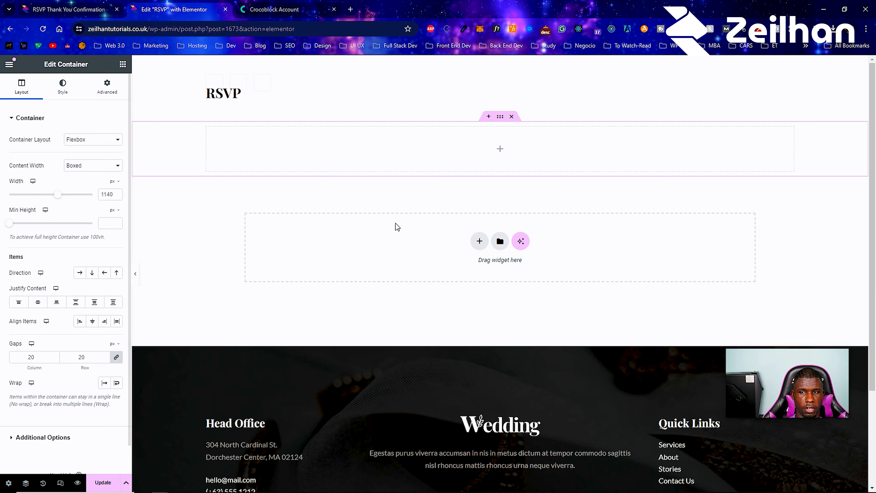
# - Add a heading reading "RSVP To Our Wedding" to the container and center it
pyautogui.click(123, 64)
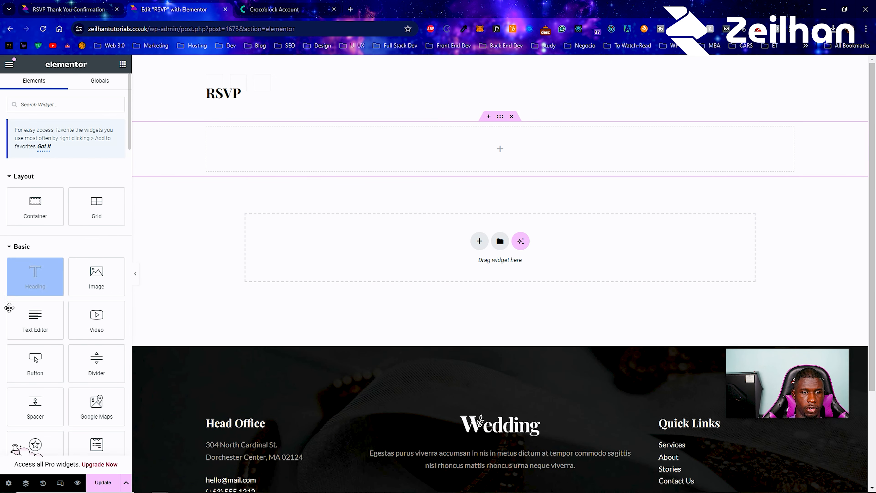
pyautogui.moveTo(35, 276); pyautogui.dragTo(535, 150)
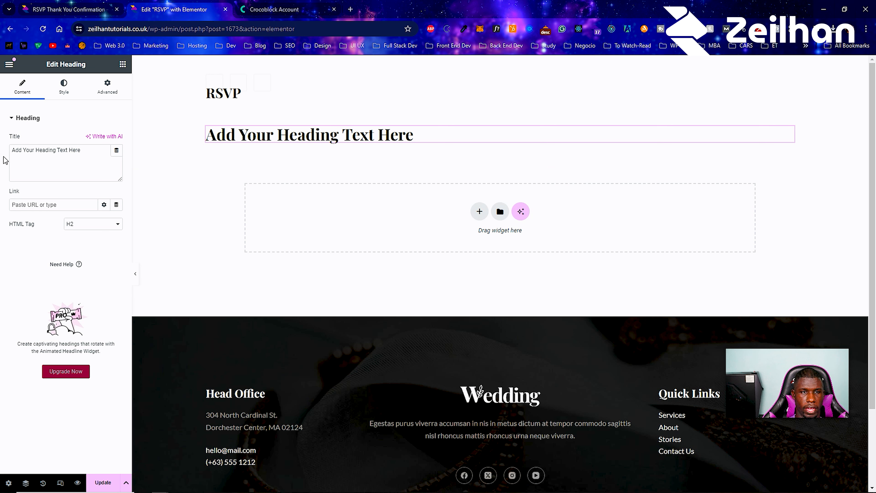
pyautogui.moveTo(81, 150); pyautogui.dragTo(8, 156)
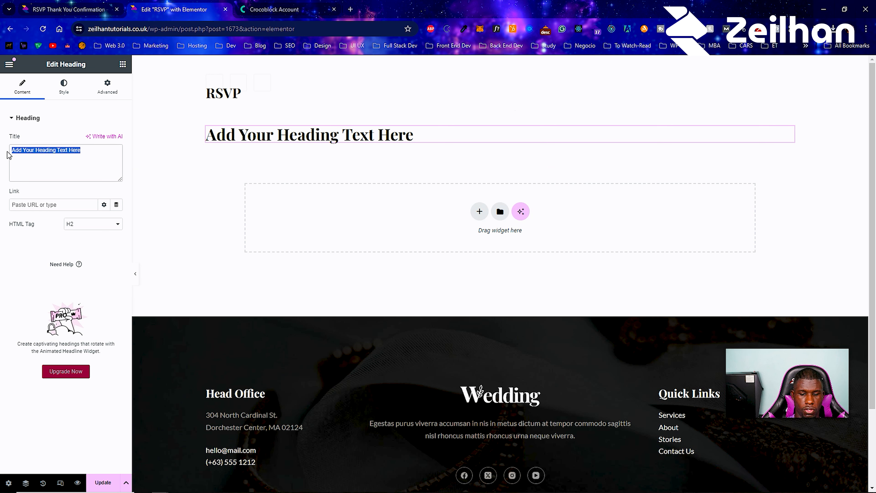
pyautogui.write('RSVP To Our Wedding')
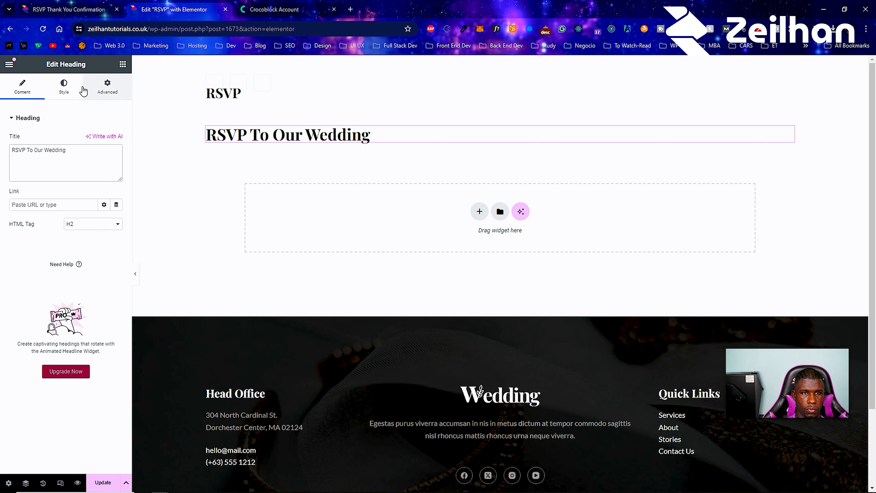
pyautogui.click(76, 92)
pyautogui.click(93, 140)
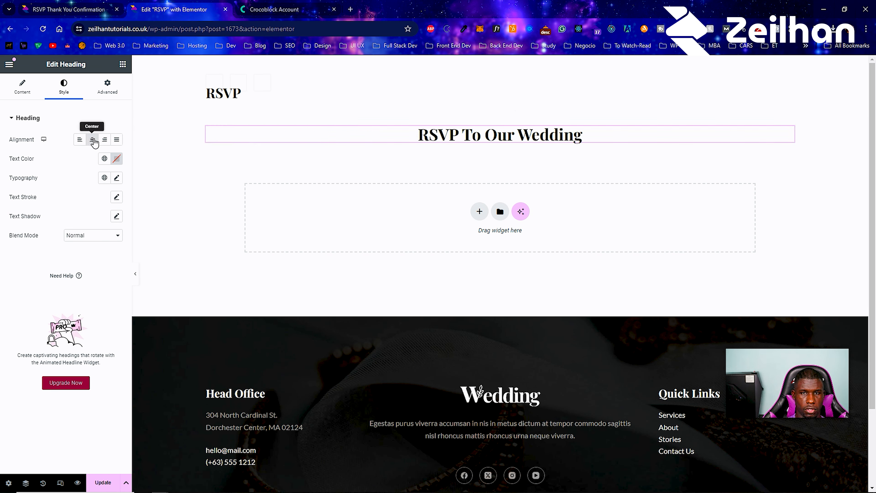
# - Place a JetForm widget below the heading and choose the "RSVP To Our Wedding" form for it
pyautogui.click(123, 64)
pyautogui.click(88, 104)
pyautogui.write('jet')
pyautogui.moveTo(58, 173); pyautogui.dragTo(528, 145)
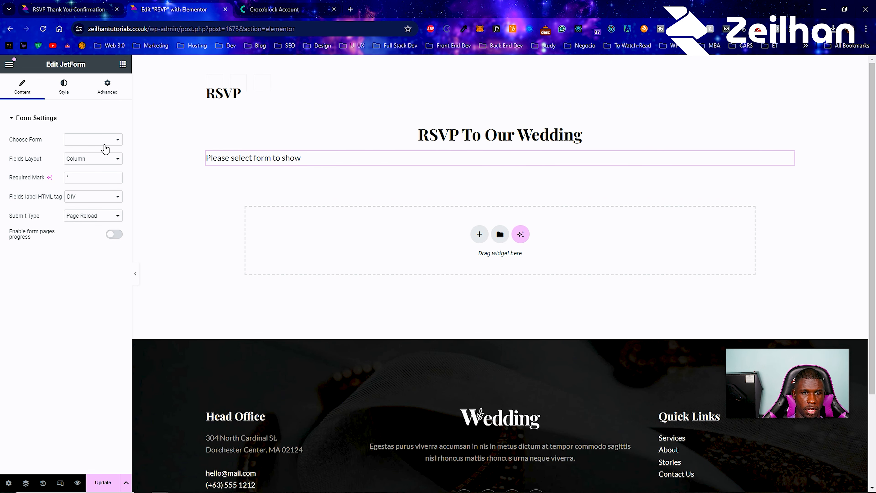
pyautogui.click(104, 144)
pyautogui.click(96, 150)
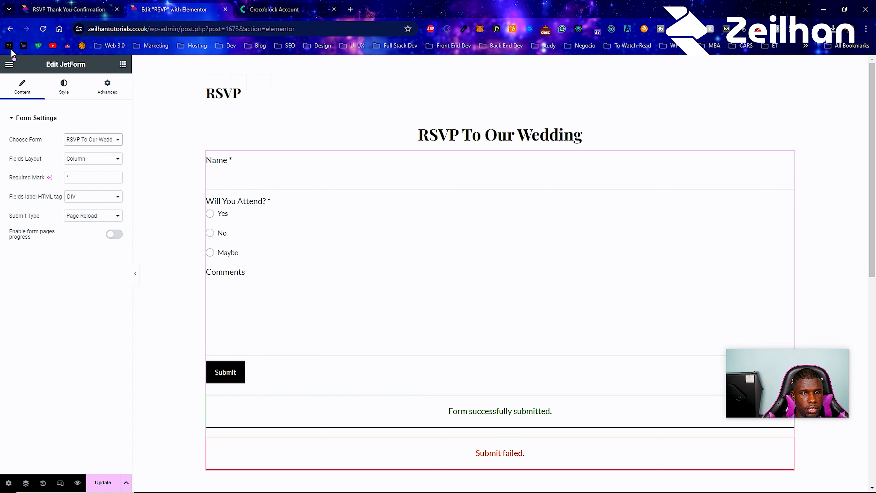
# - Set the font weight of the form's labels to 500 (Medium)
pyautogui.click(62, 89)
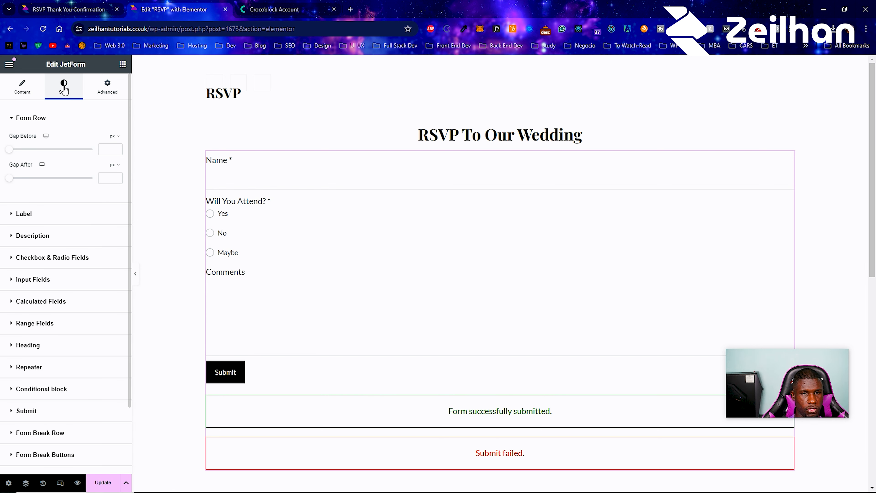
pyautogui.click(47, 215)
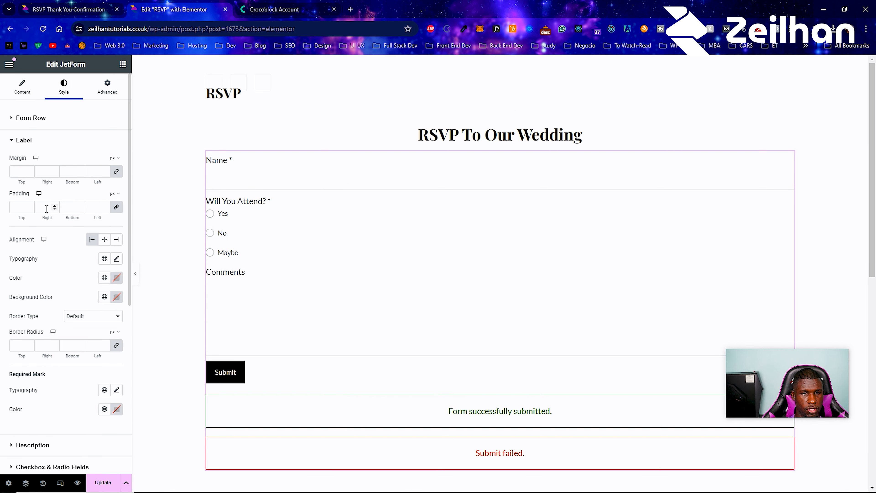
pyautogui.click(117, 259)
pyautogui.scroll(-2, 88, 333)
pyautogui.click(84, 303)
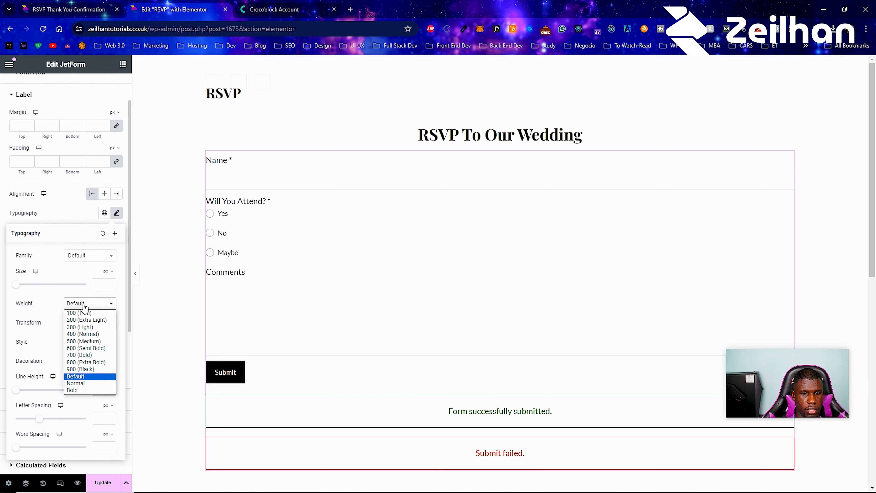
pyautogui.click(82, 349)
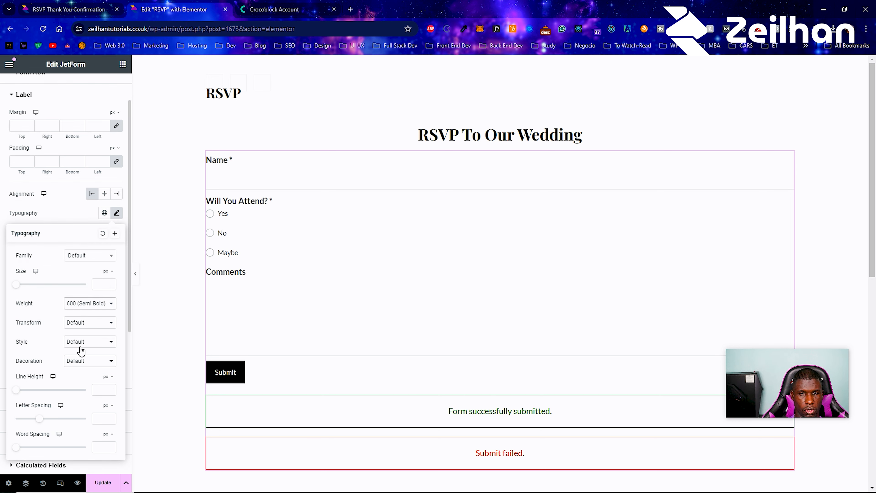
pyautogui.click(91, 304)
pyautogui.click(79, 341)
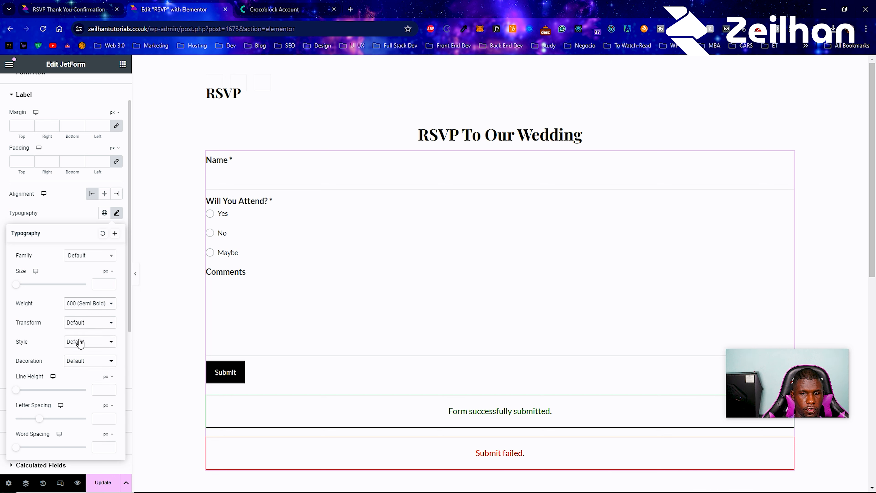
# - Set the font family of the form's labels to Roboto
pyautogui.click(96, 264)
pyautogui.write('roboto')
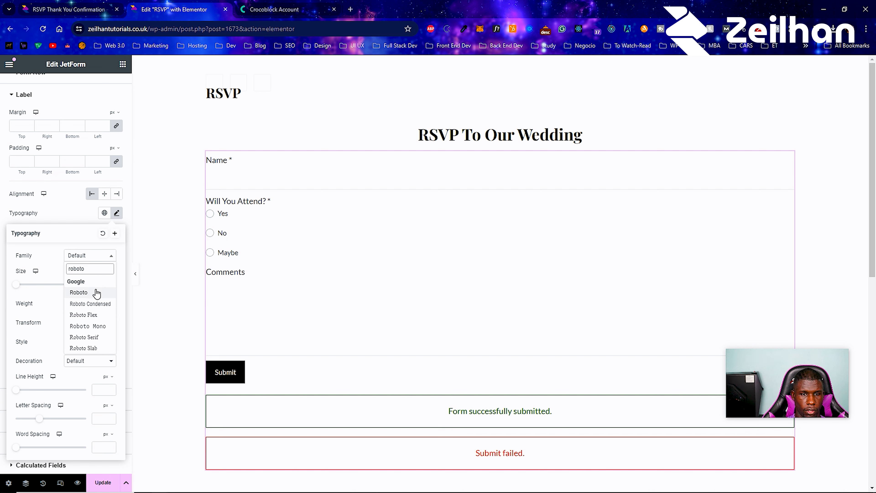
pyautogui.click(79, 292)
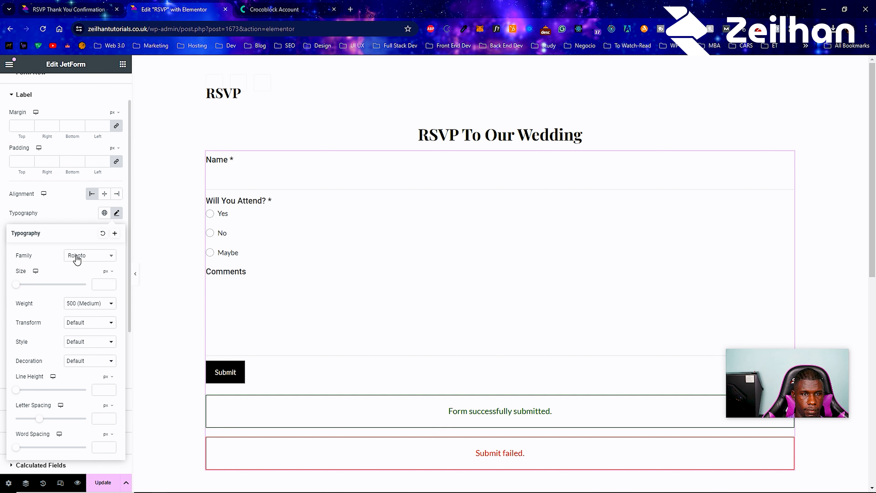
pyautogui.click(60, 210)
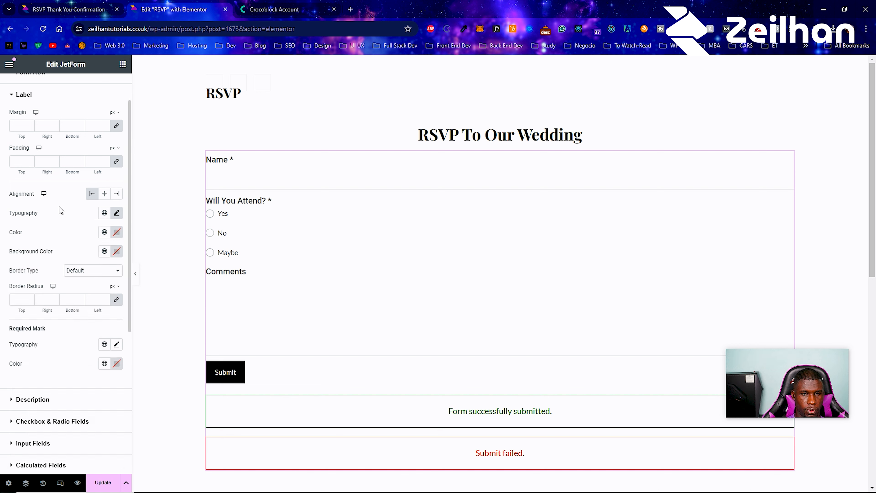
# - Apply the black global color to the form's labels and collapse the label settings
pyautogui.click(104, 232)
pyautogui.click(56, 293)
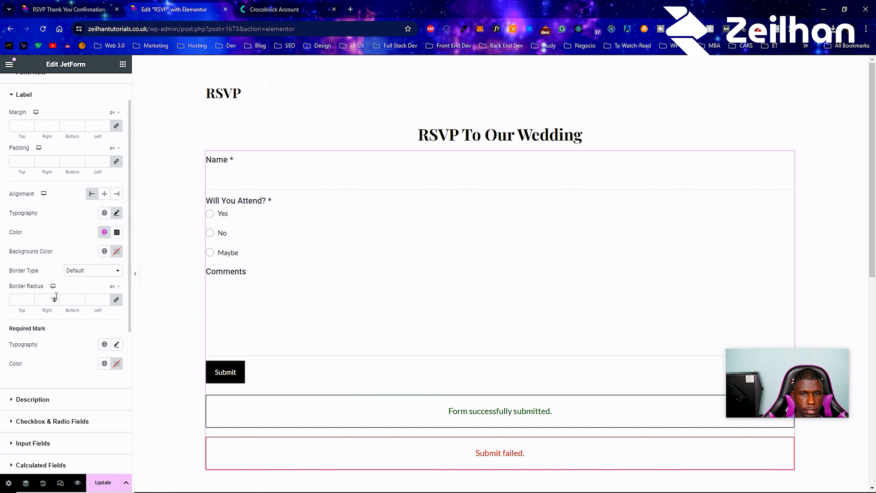
pyautogui.click(104, 232)
pyautogui.scroll(-1, 37, 332)
pyautogui.scroll(-2, 37, 333)
pyautogui.click(45, 299)
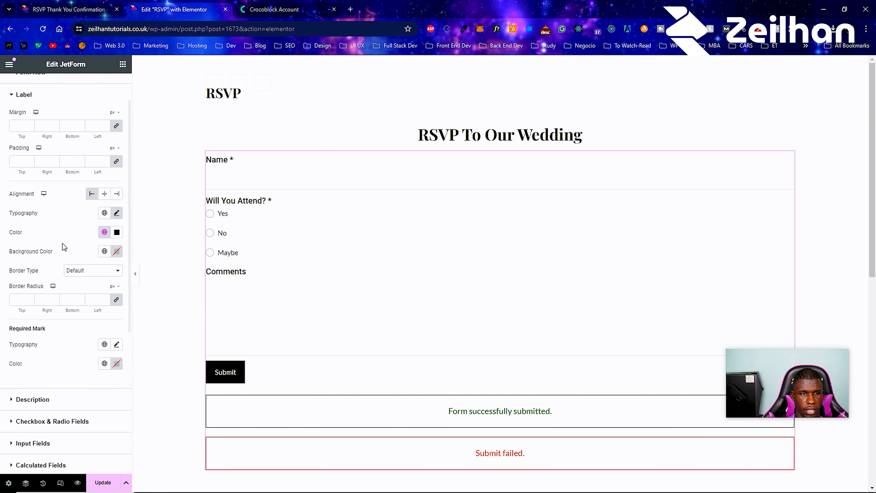
pyautogui.click(31, 92)
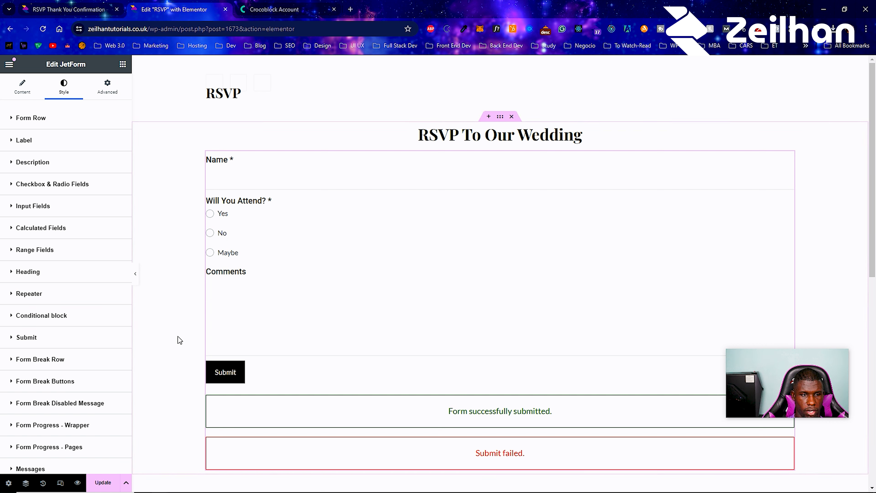
# - Set the background of the form's input fields to the very light grey global color after trying the blue one
pyautogui.click(69, 212)
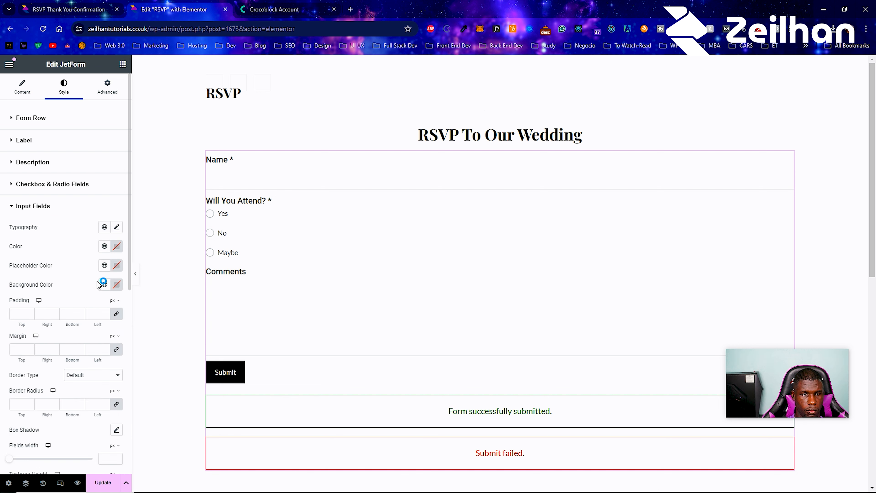
pyautogui.click(104, 286)
pyautogui.click(76, 324)
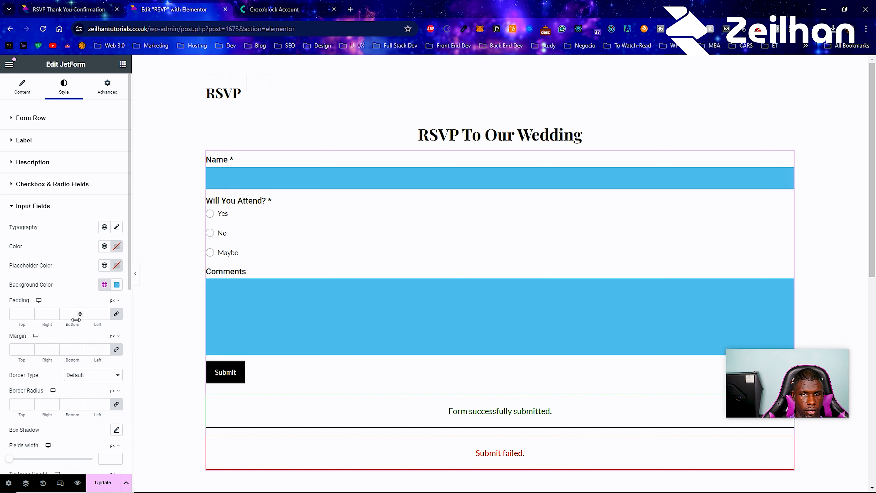
pyautogui.click(104, 285)
pyautogui.scroll(-3, 76, 341)
pyautogui.click(65, 398)
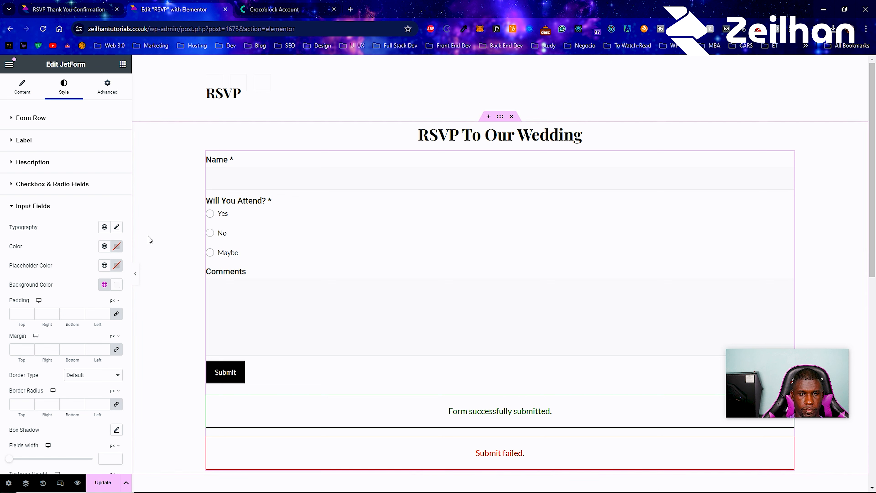
pyautogui.click(33, 205)
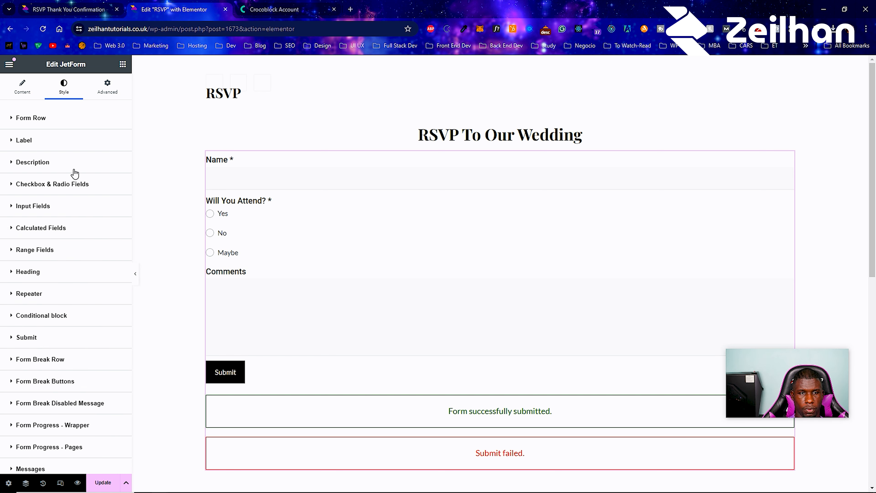
# - Examine the Checkbox & Radio Fields style options and the form's layout down to its submit messages
pyautogui.click(58, 187)
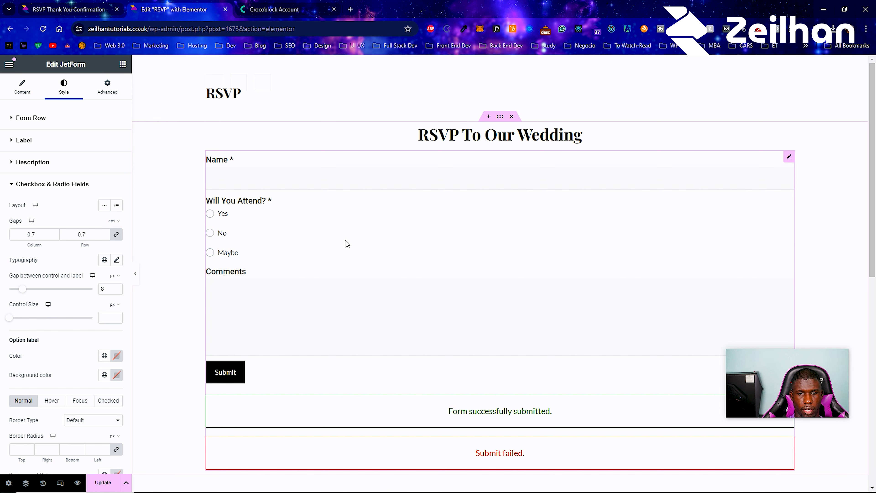
pyautogui.scroll(-4, 371, 284)
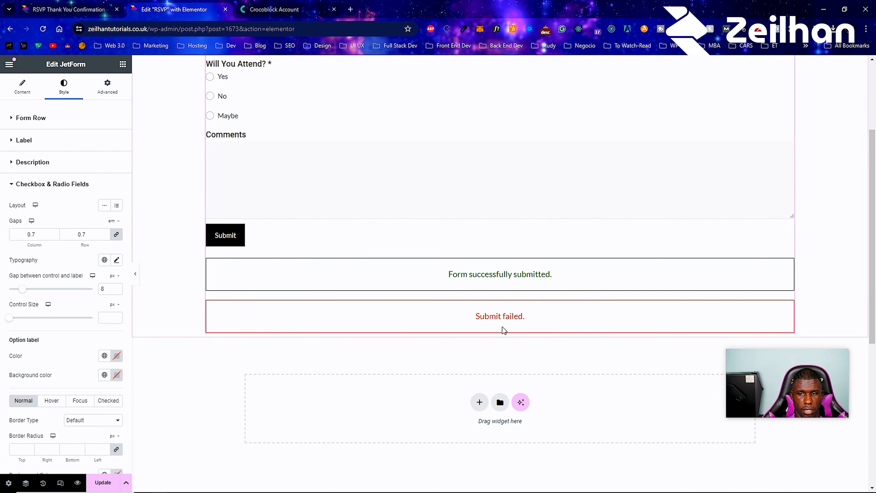
pyautogui.scroll(4, 494, 312)
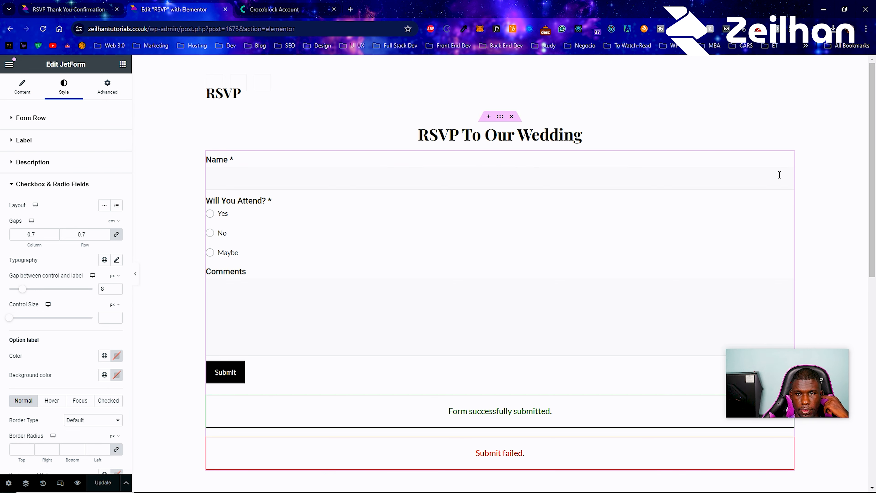
# - Add a Heading widget in a new container above the "RSVP To Our Wedding" section
pyautogui.click(489, 117)
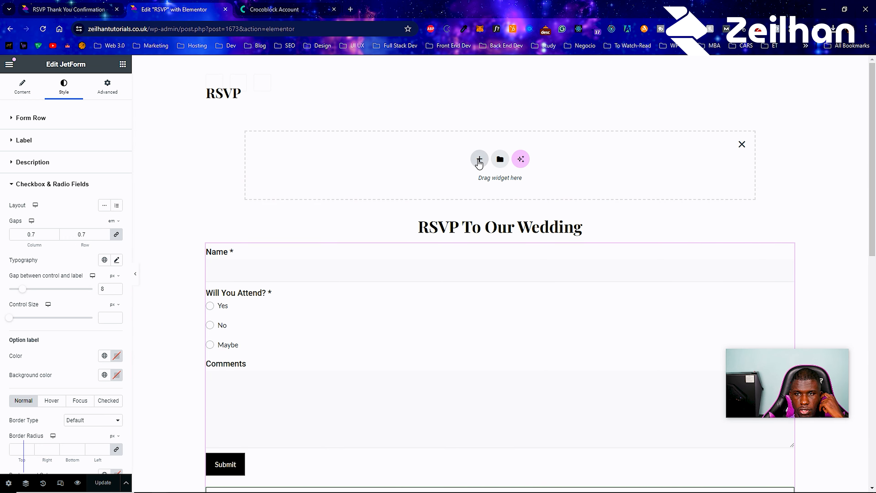
pyautogui.click(23, 86)
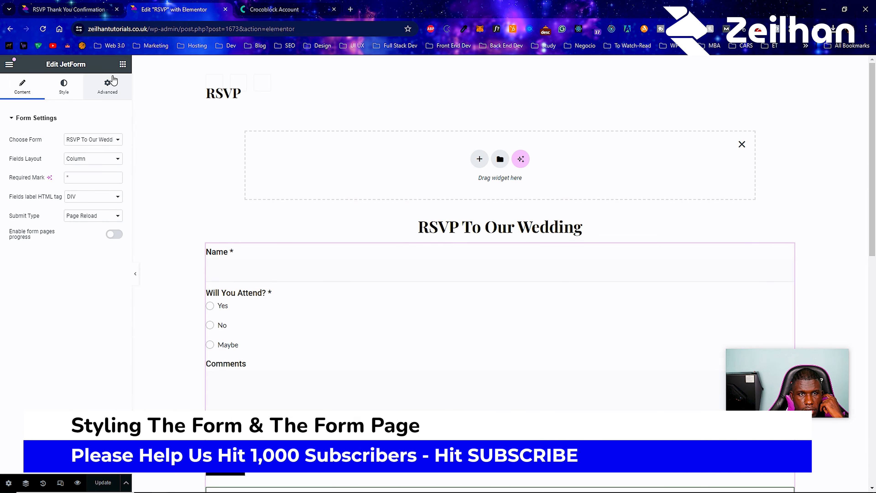
pyautogui.click(120, 66)
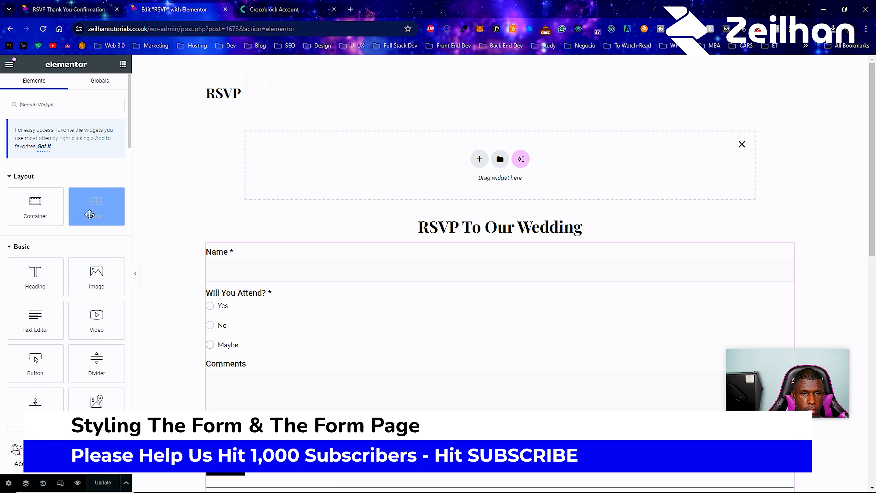
pyautogui.moveTo(47, 219); pyautogui.dragTo(392, 157)
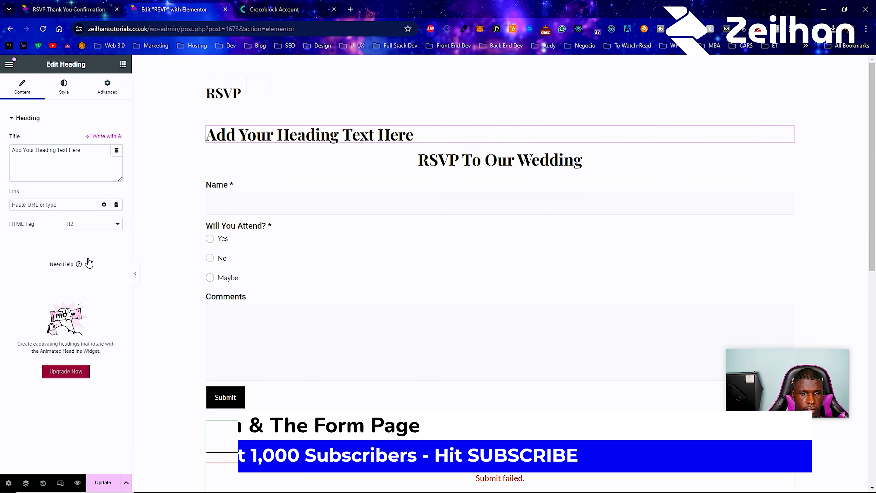
# - Set the new heading's text to the couple's first names followed by "Wedding Invite" and center-align it
pyautogui.hotkey('ctrl', 'a')
pyautogui.write("Justin & Linda's Wedding Invite")
pyautogui.click(64, 86)
pyautogui.click(91, 139)
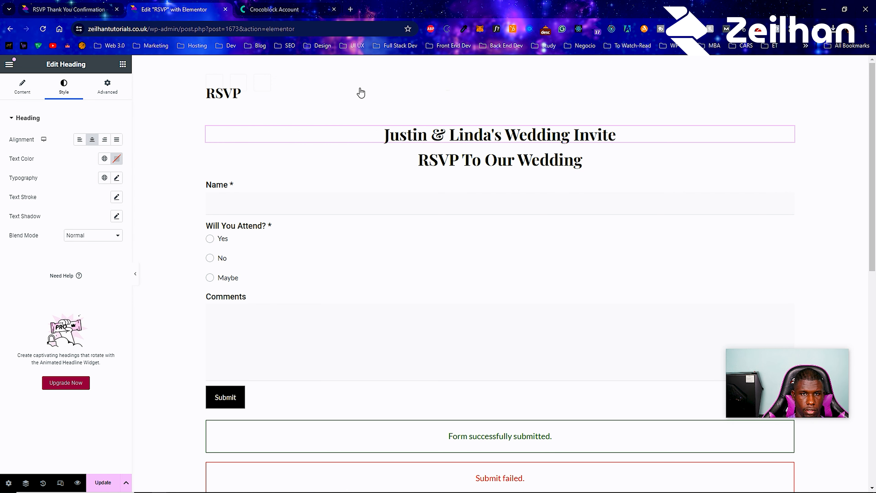
# - Show the Navigator, select the new heading's container and set its minimum height to about 212 px
pyautogui.rightClick(158, 108)
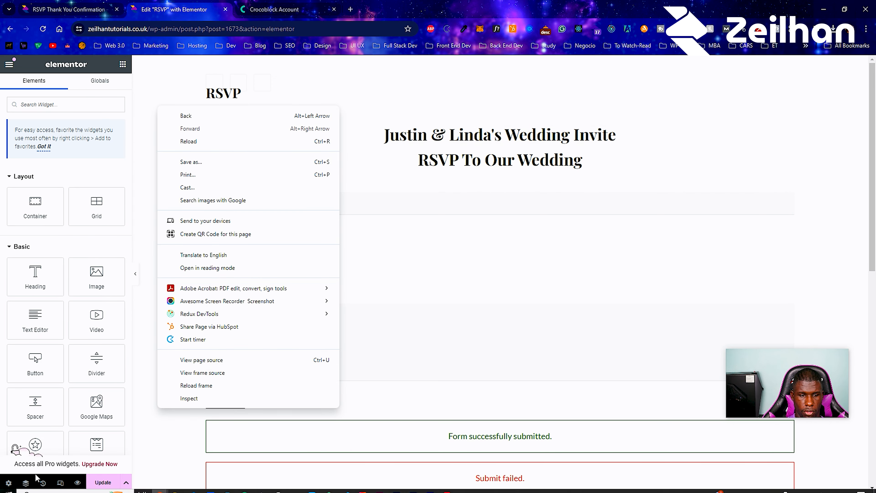
pyautogui.click(26, 483)
pyautogui.click(675, 147)
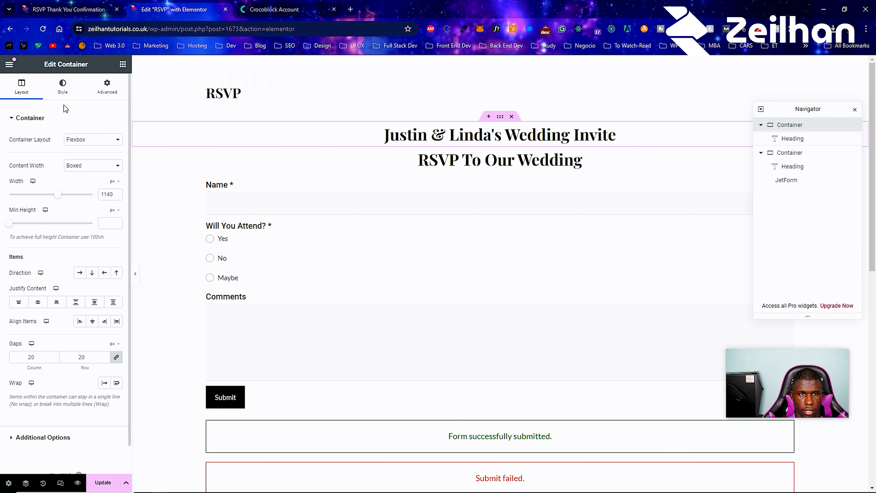
pyautogui.moveTo(10, 224); pyautogui.dragTo(22, 223)
# - Give the container a classic background with the black-and-gold wedding cake image from the media library
pyautogui.click(63, 86)
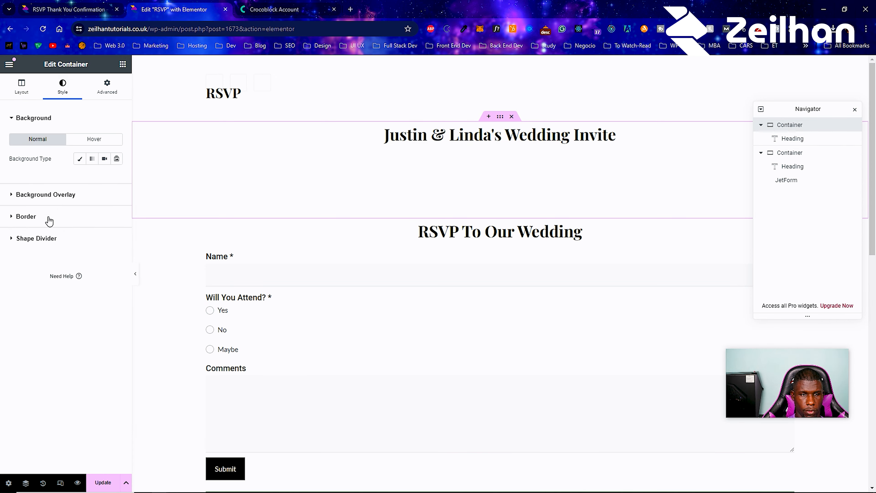
pyautogui.click(80, 160)
pyautogui.click(64, 224)
pyautogui.scroll(-1, 234, 165)
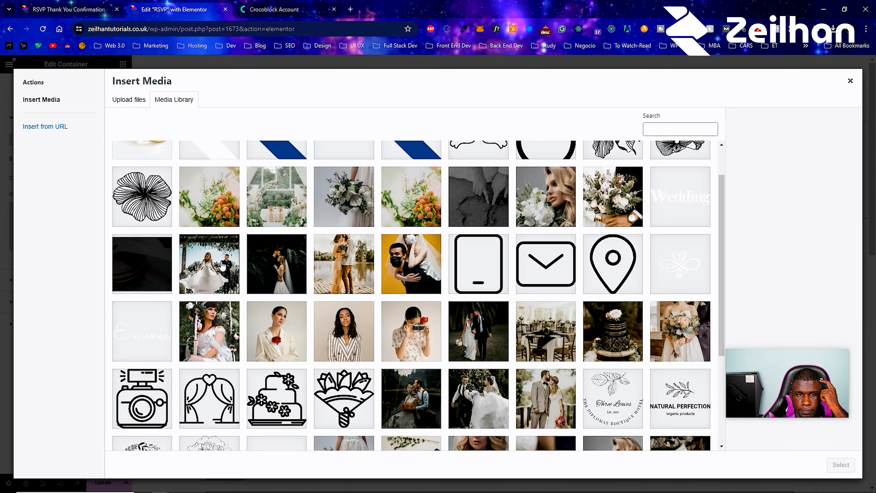
pyautogui.click(142, 264)
pyautogui.click(612, 332)
pyautogui.click(842, 465)
# - Set the container's background image to Center Center, No-repeat and Cover over a black background color, and center its content vertically
pyautogui.click(82, 395)
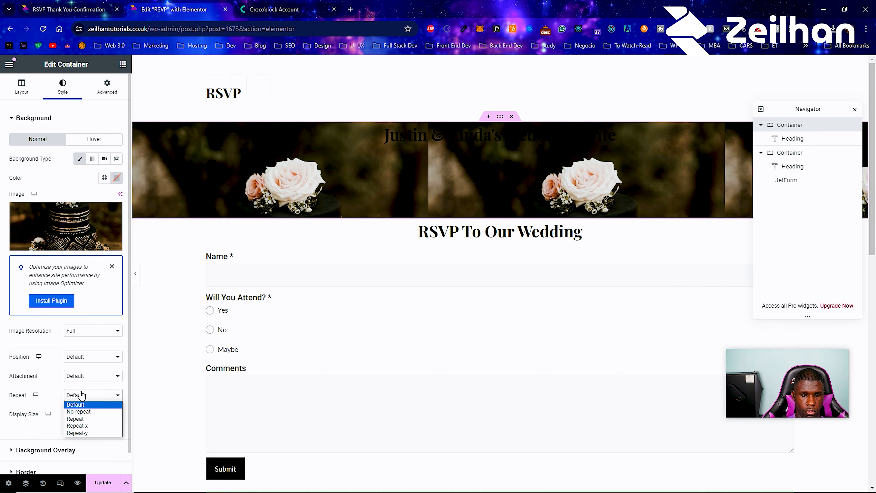
pyautogui.click(82, 412)
pyautogui.click(83, 357)
pyautogui.click(85, 374)
pyautogui.click(93, 414)
pyautogui.click(86, 424)
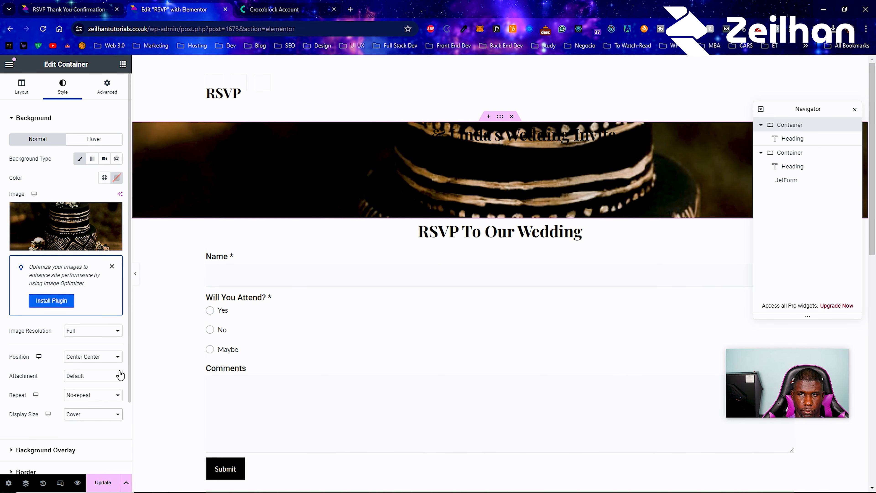
pyautogui.click(187, 165)
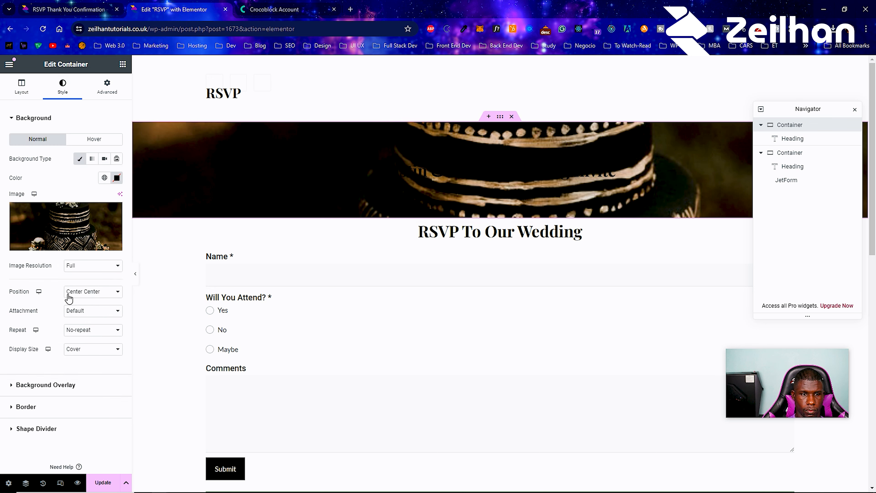
# - Apply Theme Palette Color 7 as the background overlay color of the heading's container
pyautogui.click(55, 453)
pyautogui.click(105, 197)
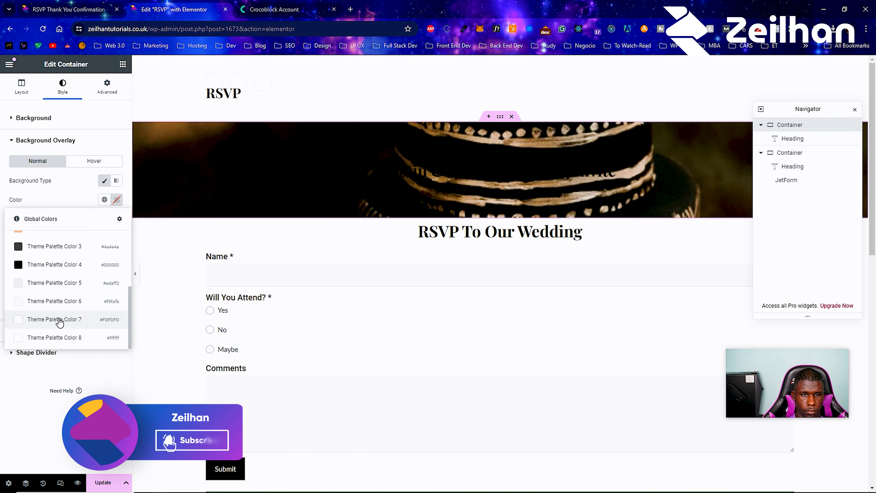
pyautogui.click(59, 319)
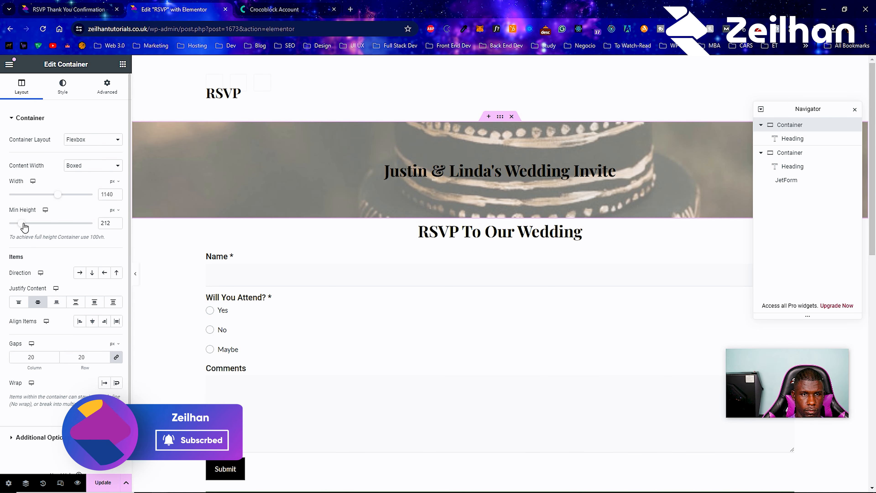
# - Increase the minimum height of the heading's container and clear its background overlay color
pyautogui.moveTo(24, 228); pyautogui.dragTo(31, 223)
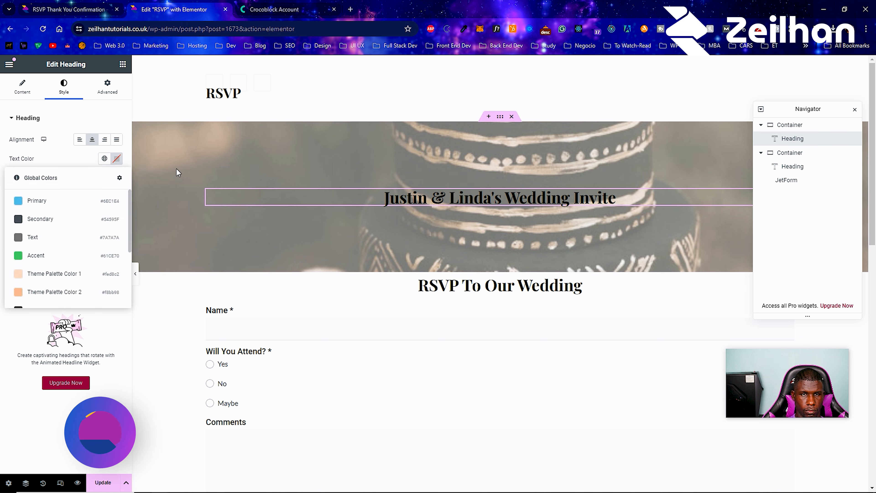
pyautogui.rightClick(236, 157)
pyautogui.click(257, 165)
pyautogui.click(63, 87)
pyautogui.click(59, 450)
pyautogui.click(117, 200)
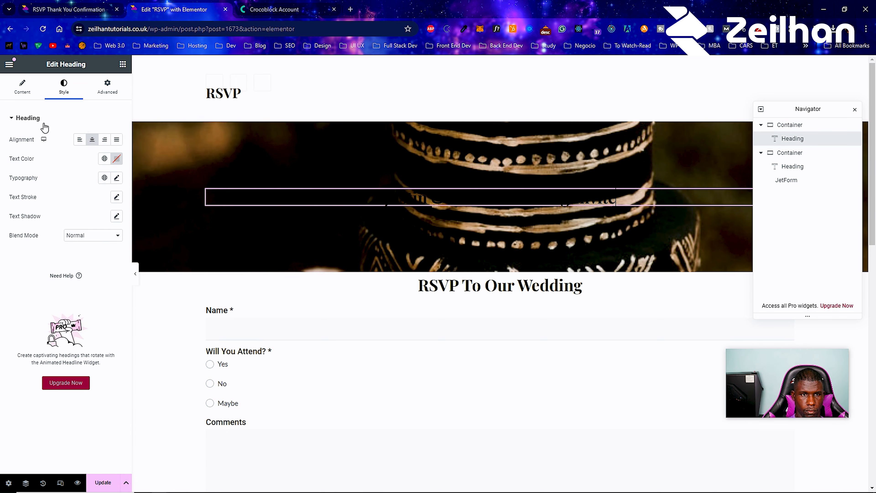
# - Set the wedding invite heading's text color to white and check the banner with the editor panel hidden
pyautogui.click(90, 159)
pyautogui.click(51, 329)
pyautogui.click(136, 280)
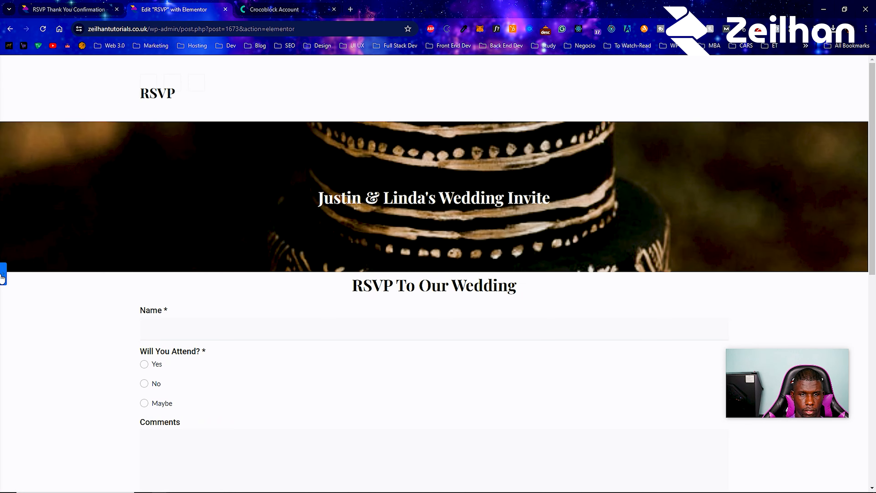
pyautogui.click(3, 277)
# - Unlink the padding of the form's container, set its top padding to 50 px and update the page
pyautogui.rightClick(497, 270)
pyautogui.click(518, 246)
pyautogui.click(111, 91)
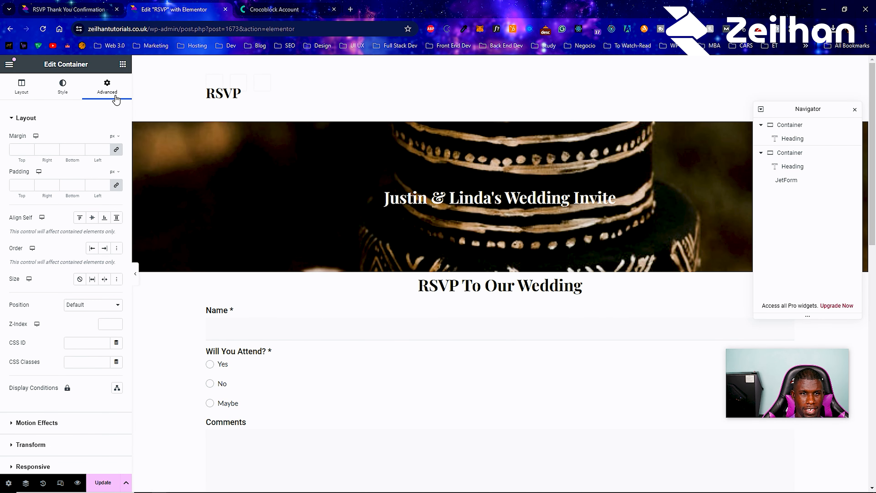
pyautogui.click(116, 185)
pyautogui.click(11, 185)
pyautogui.write('50')
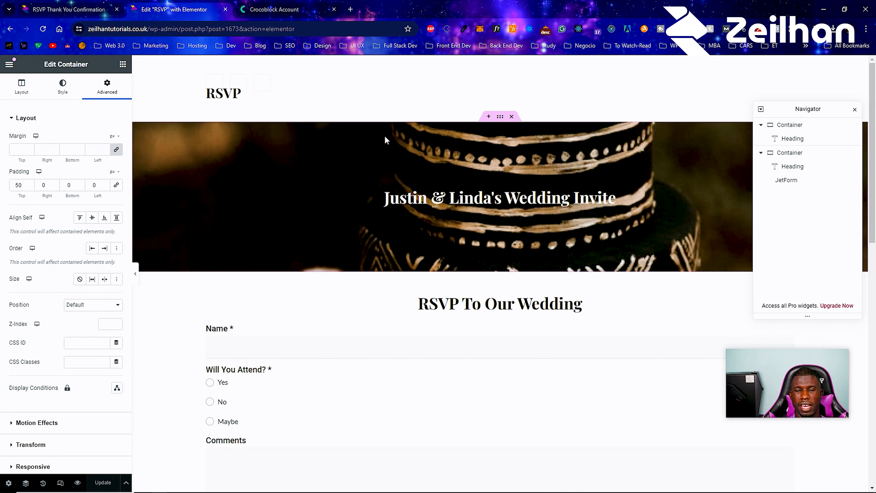
# - Review the page from the banner down to the form's submit messages and open its preview
pyautogui.scroll(-4, 416, 112)
pyautogui.scroll(4, 382, 116)
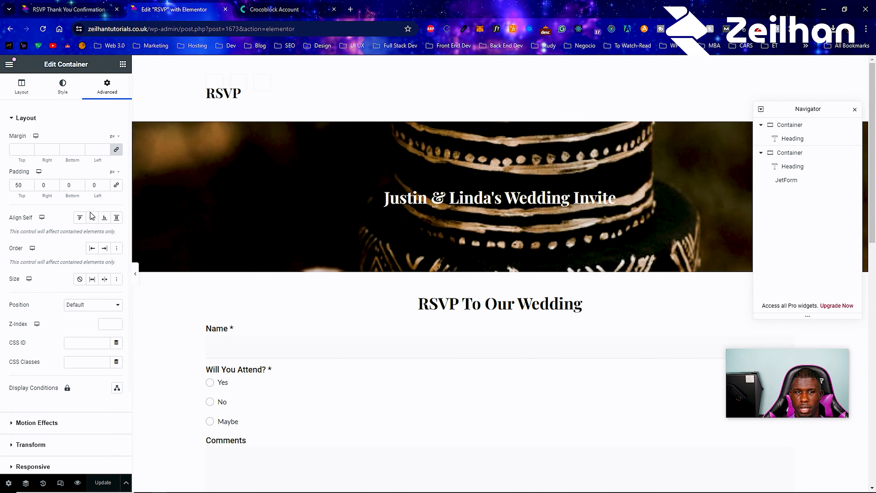
pyautogui.scroll(-3, 407, 148)
pyautogui.scroll(-5, 407, 149)
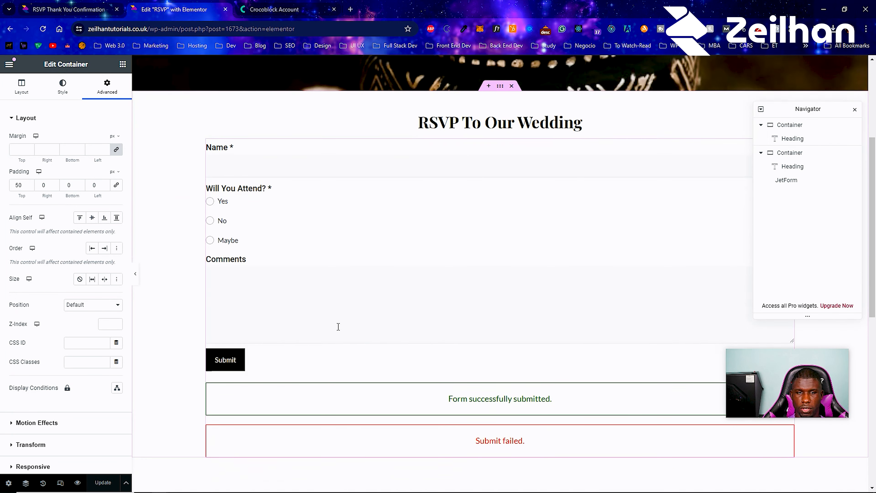
pyautogui.click(76, 480)
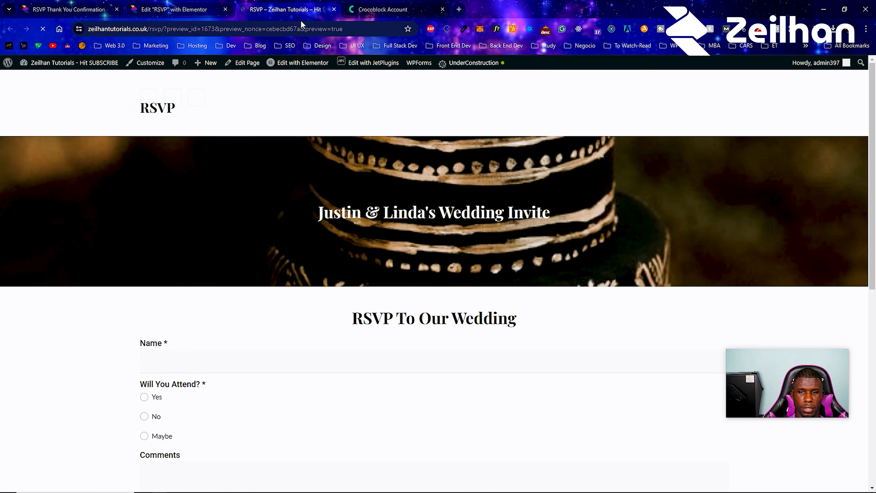
# - Fill in the previewed RSVP form with the guest's full name and choose Yes for attendance
pyautogui.scroll(-4, 337, 116)
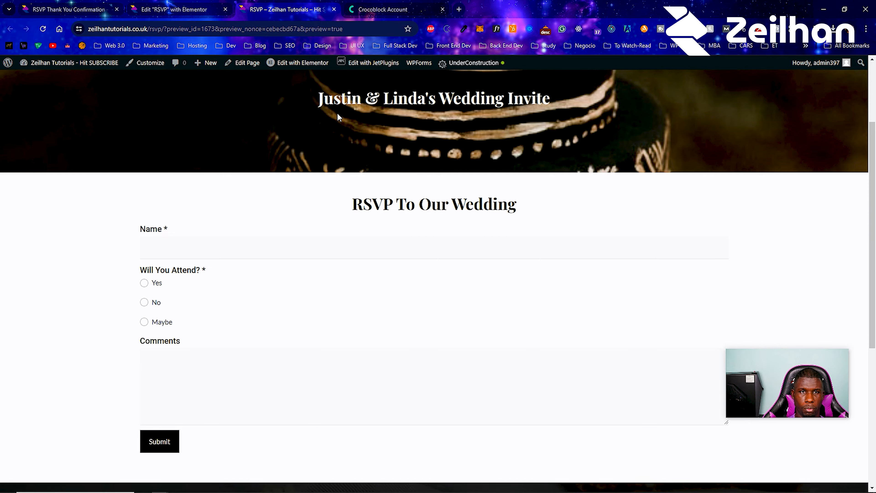
pyautogui.click(185, 186)
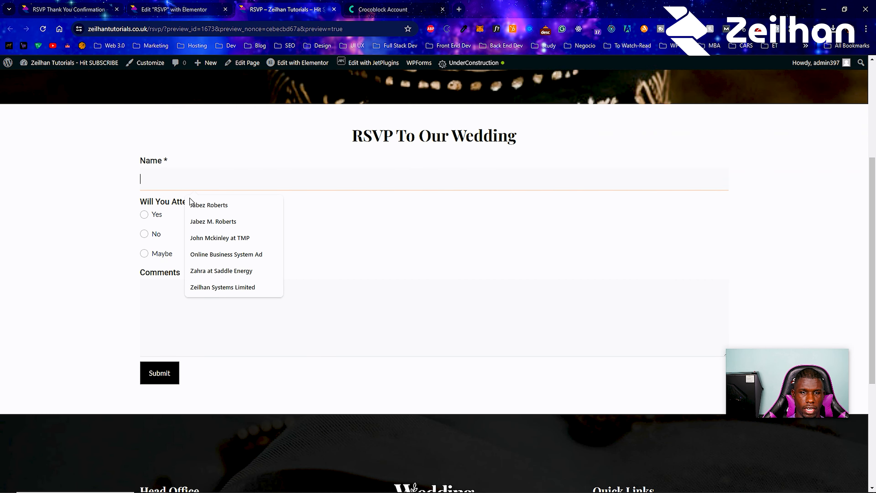
pyautogui.click(193, 203)
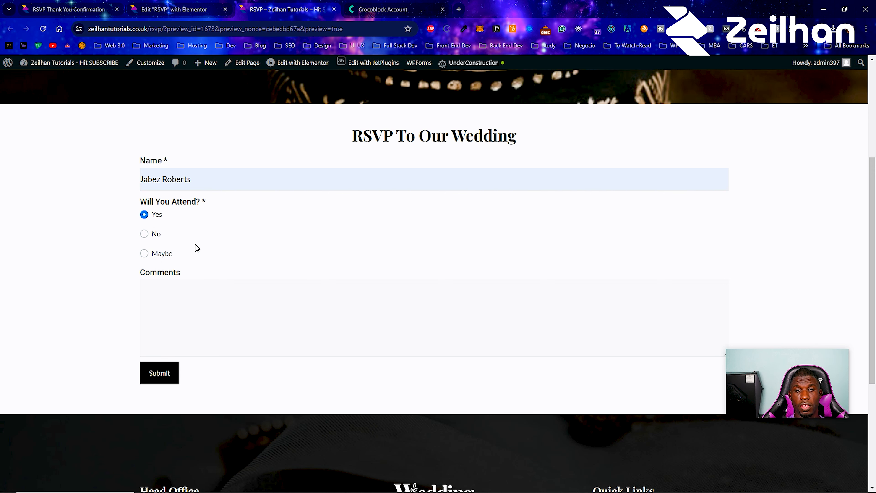
# - Go to the WordPress dashboard and open the "RSVP To Our Wedding" form for editing from the JetFormBuilder forms list
pyautogui.click(174, 9)
pyautogui.click(33, 4)
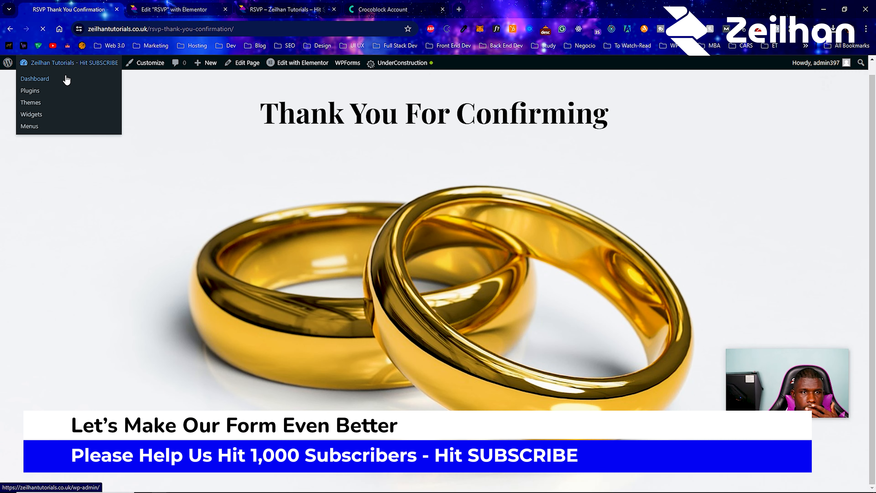
pyautogui.click(66, 76)
pyautogui.click(168, 4)
pyautogui.click(287, 9)
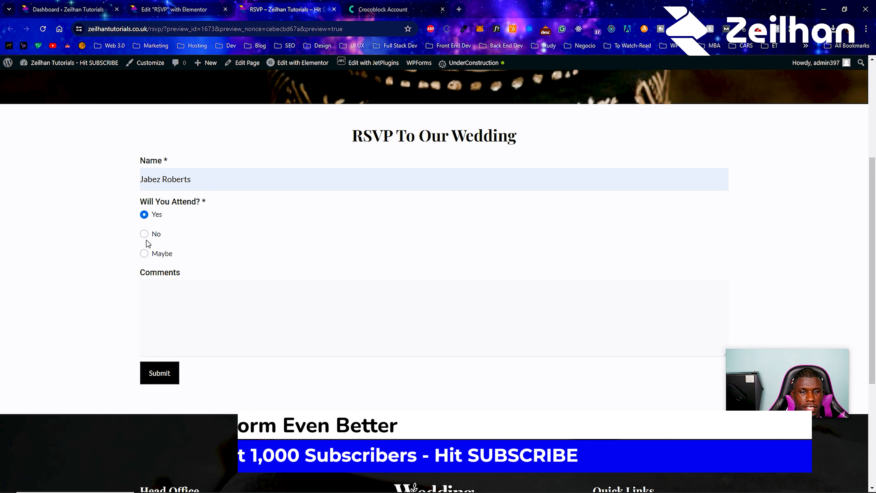
pyautogui.click(89, 7)
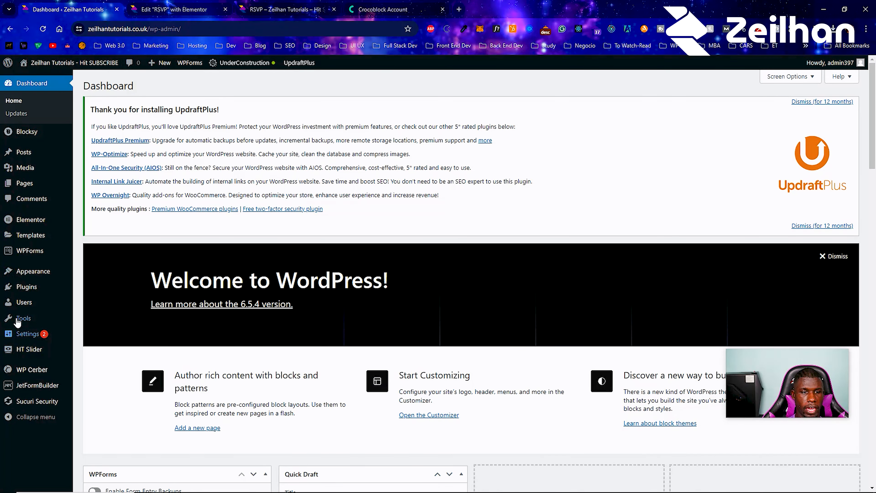
pyautogui.moveTo(45, 388)
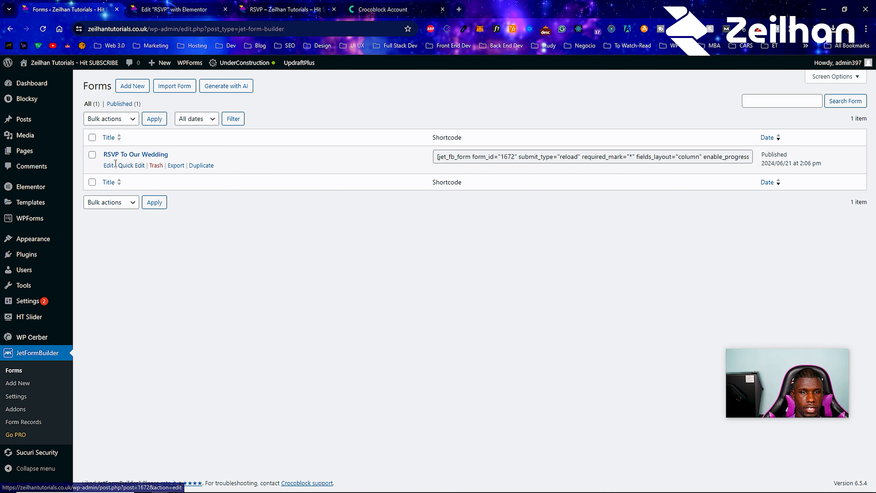
pyautogui.click(108, 165)
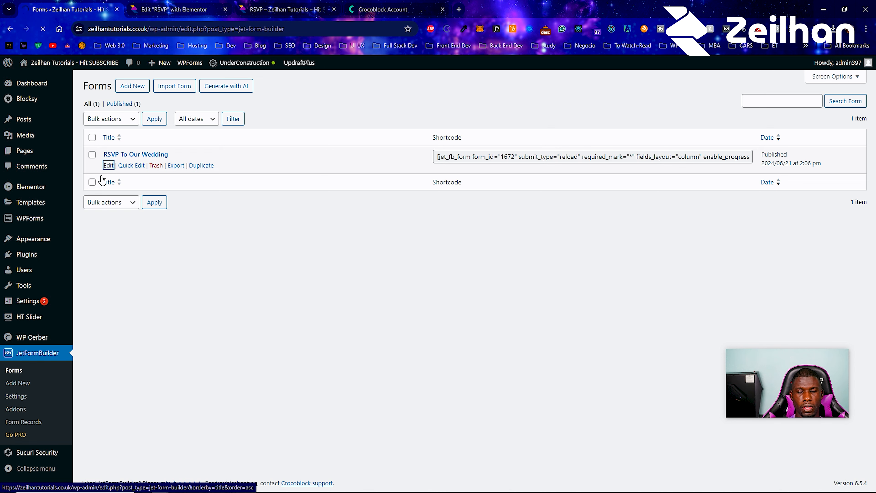
# - Search the form's blocks for an email field and insert a Text Field between the Name and Will You Attend? fields
pyautogui.click(294, 9)
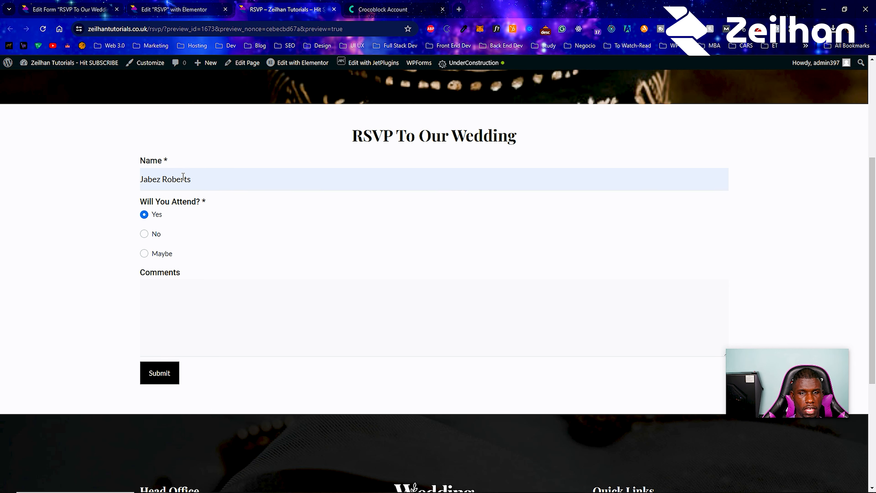
pyautogui.click(69, 9)
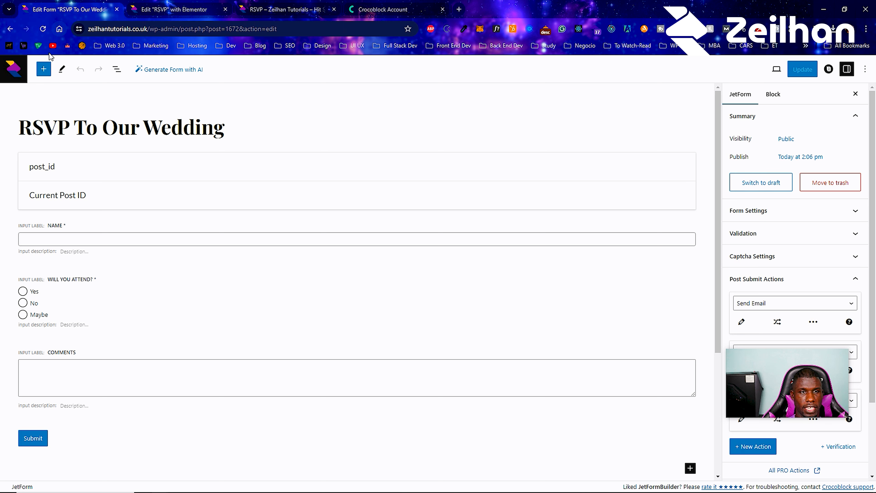
pyautogui.click(43, 69)
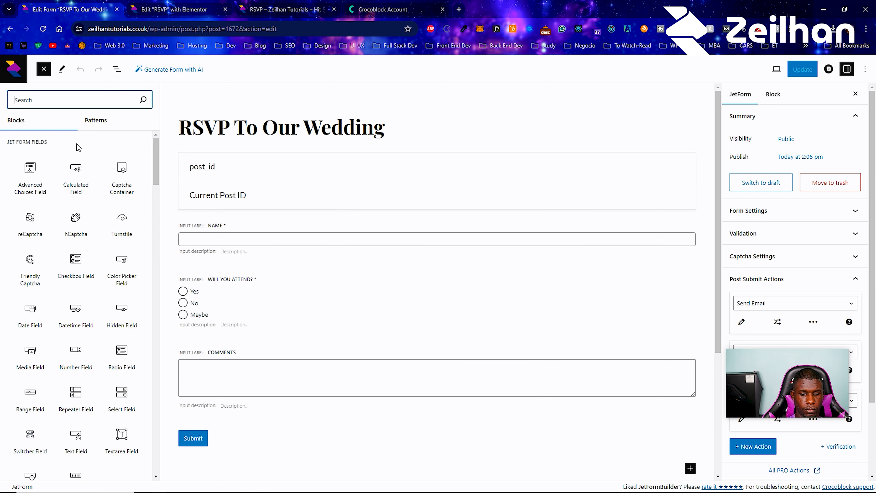
pyautogui.write('ema')
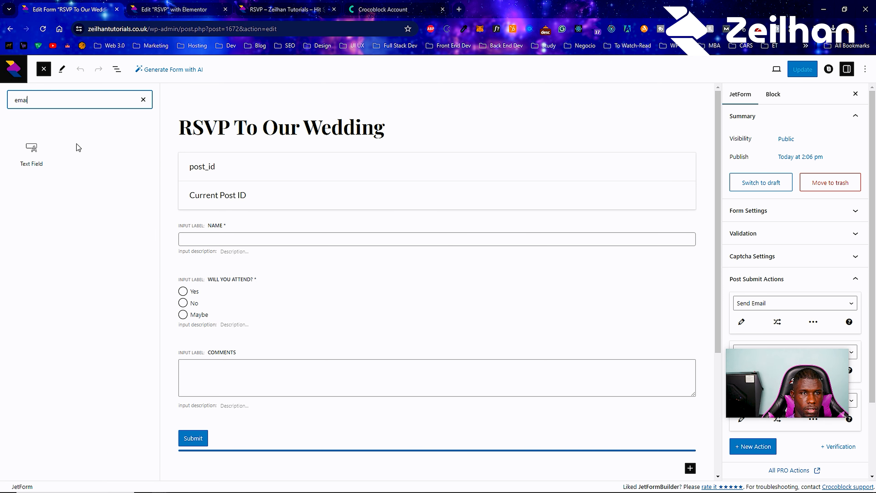
pyautogui.write('il')
pyautogui.press('BackSpace')
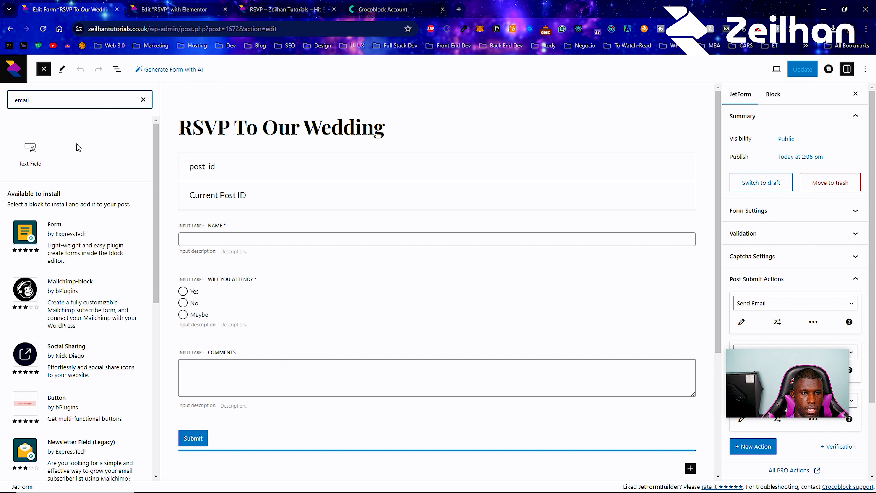
pyautogui.press('BackSpace')
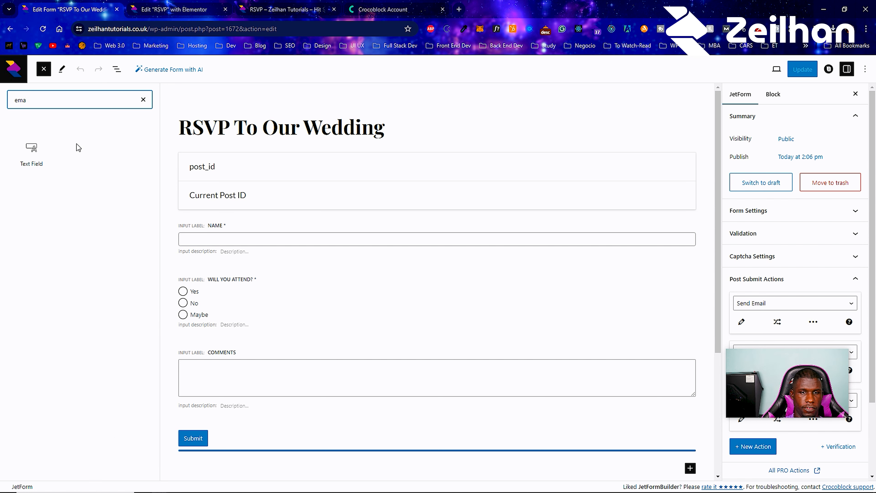
pyautogui.moveTo(48, 156); pyautogui.dragTo(347, 252)
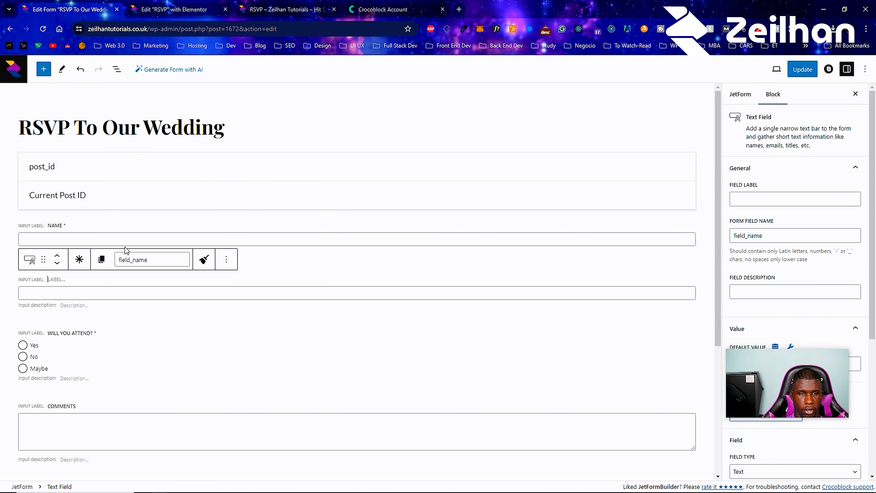
# - Label the new text field Email and make it a required field
pyautogui.click(764, 199)
pyautogui.write('Email')
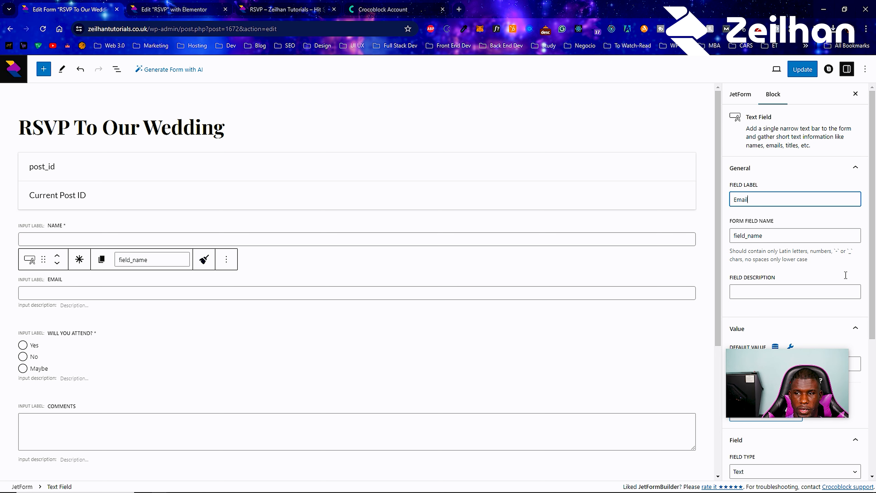
pyautogui.click(788, 216)
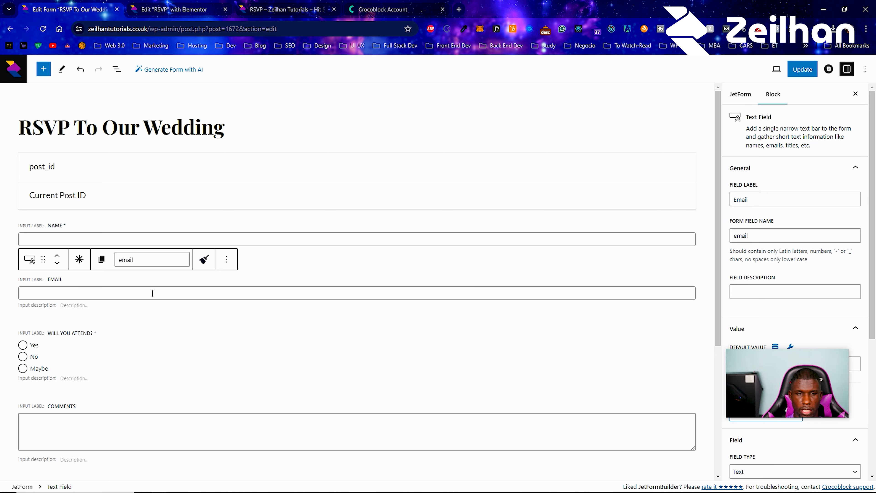
pyautogui.moveTo(791, 373)
pyautogui.moveTo(801, 370); pyautogui.dragTo(479, 104)
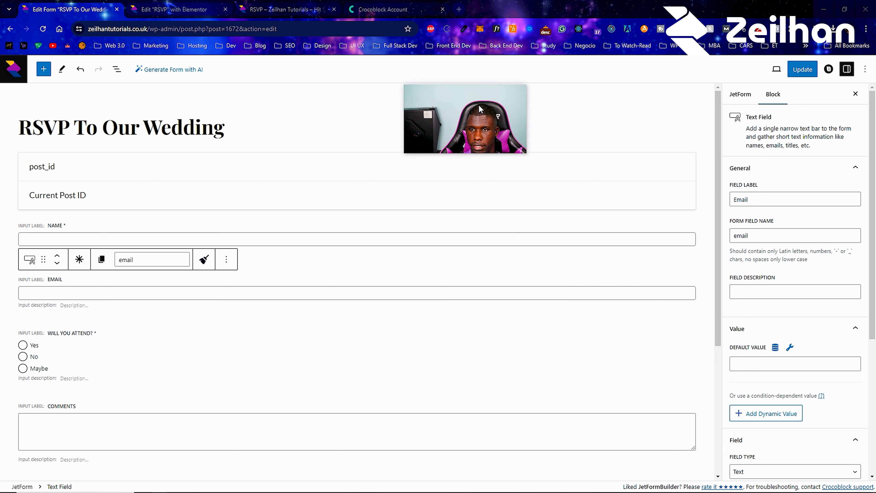
pyautogui.scroll(-3, 732, 313)
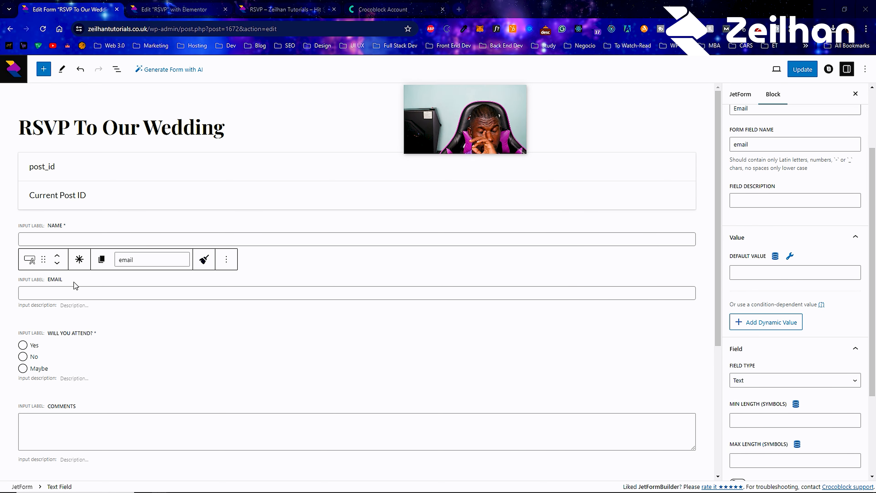
pyautogui.click(79, 259)
pyautogui.scroll(-3, 128, 387)
pyautogui.scroll(-1, 62, 364)
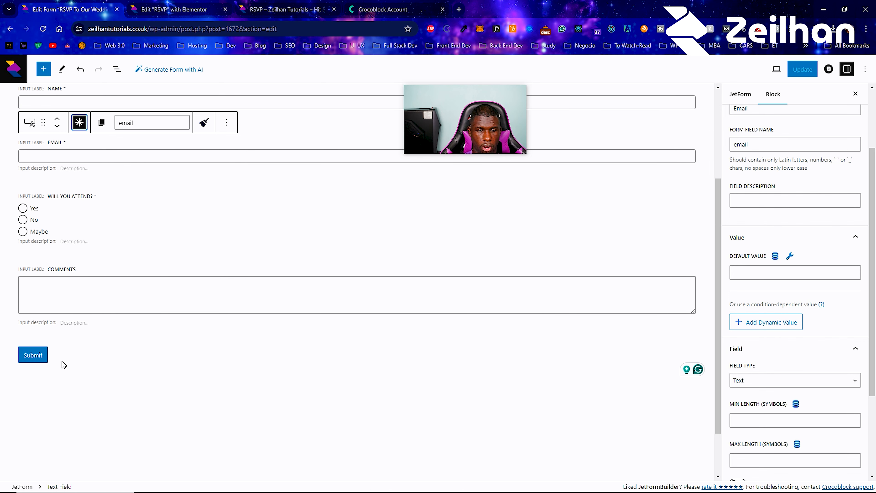
# - Examine the settings of the form's existing Send Email post-submit action, from recipient to attachments, and close them without changes
pyautogui.click(62, 362)
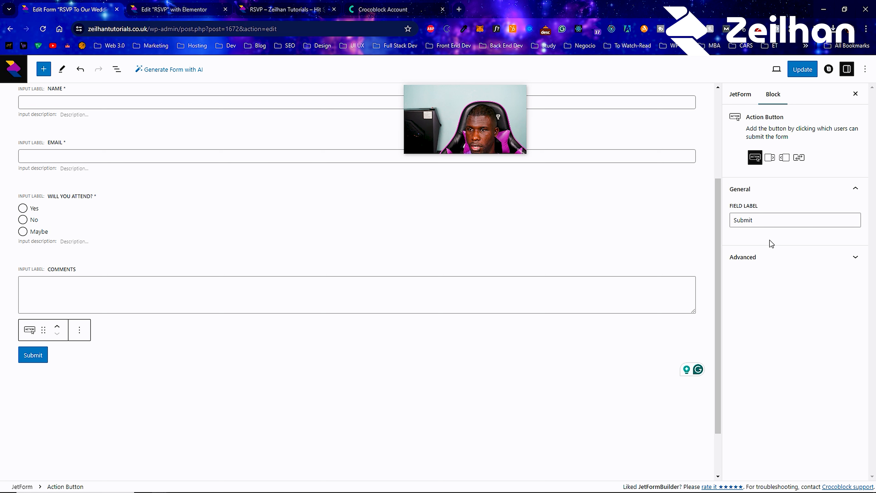
pyautogui.click(740, 94)
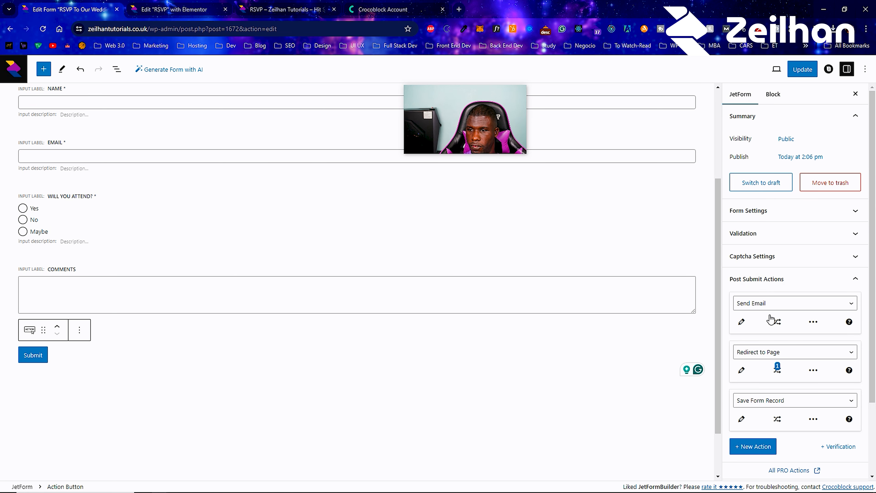
pyautogui.scroll(-2, 773, 313)
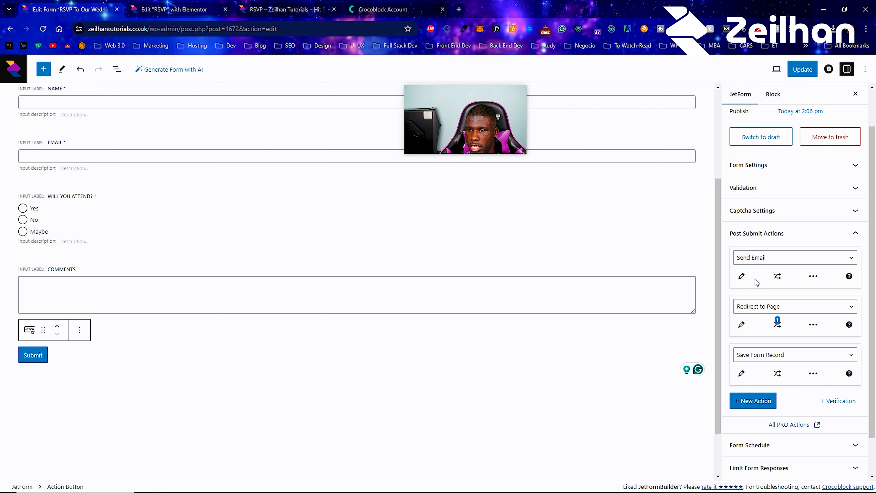
pyautogui.click(742, 277)
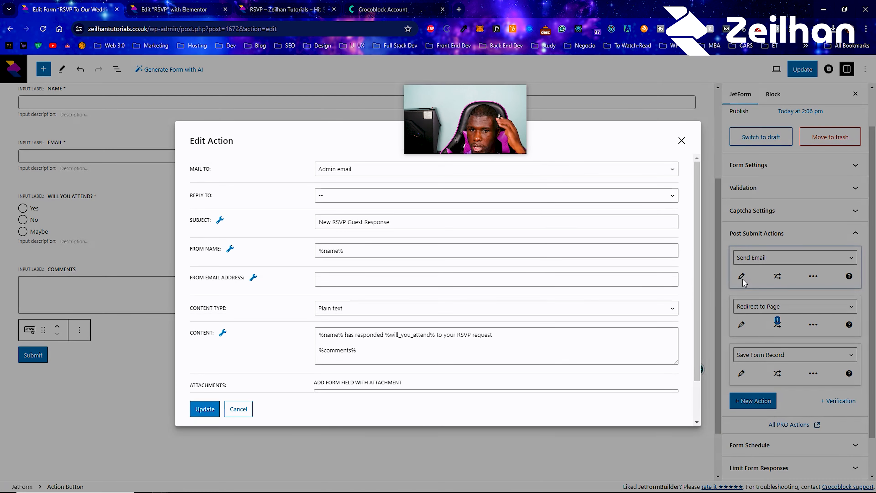
pyautogui.scroll(-2, 347, 249)
pyautogui.scroll(2, 348, 249)
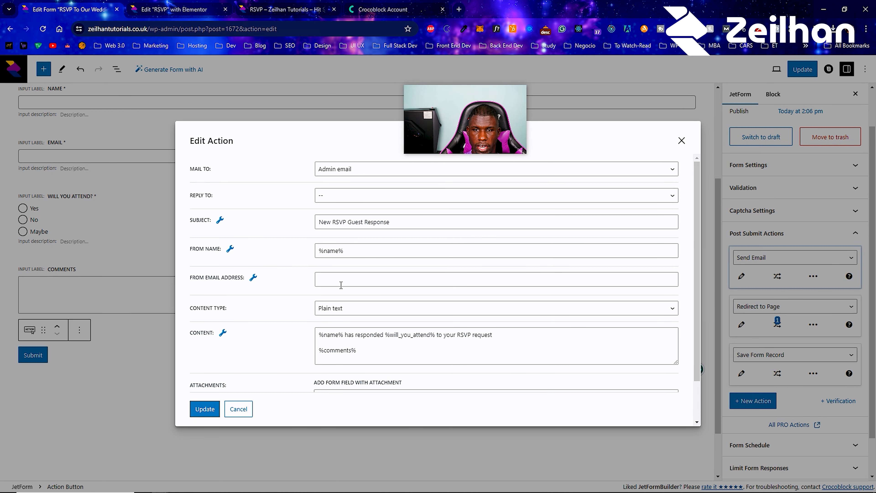
pyautogui.scroll(-2, 320, 276)
pyautogui.scroll(2, 343, 288)
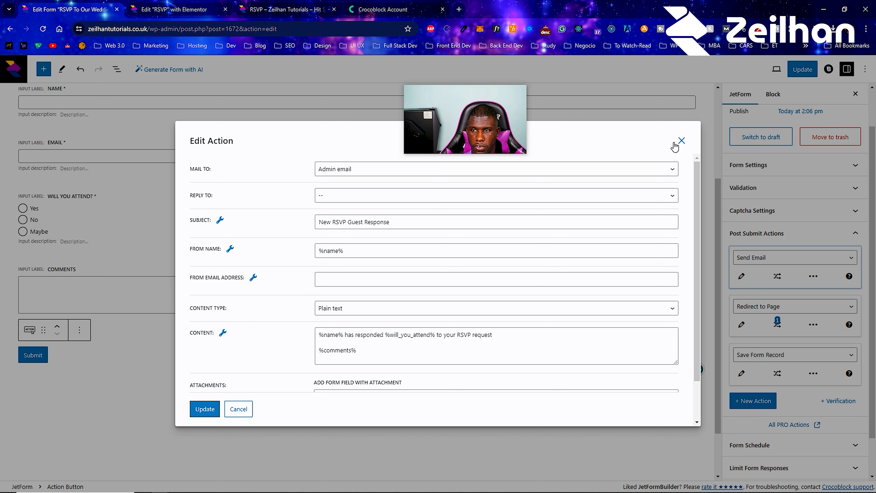
pyautogui.click(681, 141)
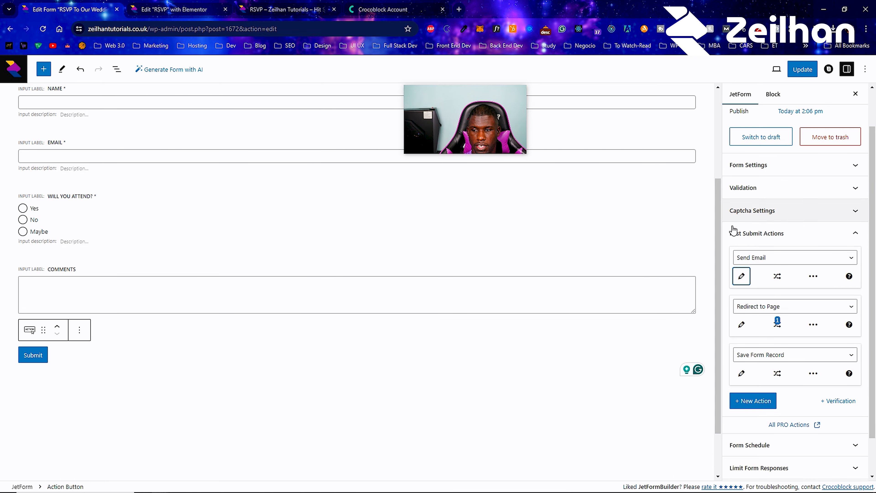
# - Add a second Send Email post-submit action and move it up to directly below the first Send Email action
pyautogui.click(755, 401)
pyautogui.click(814, 421)
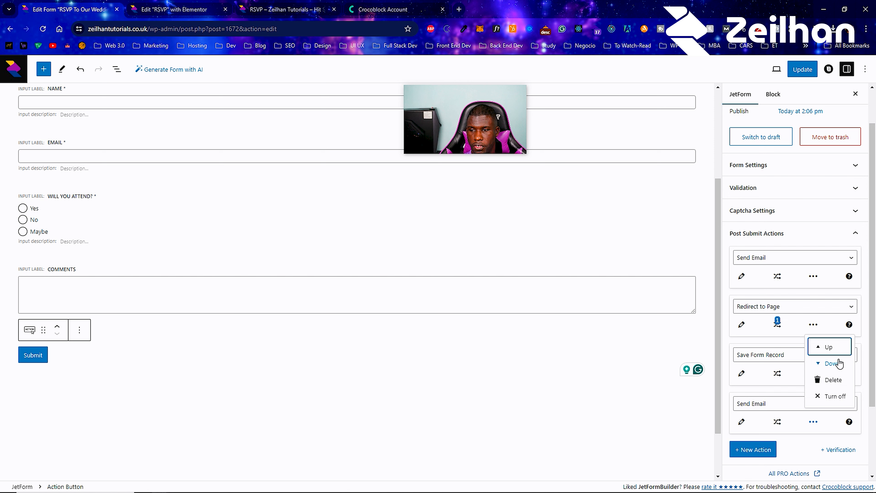
pyautogui.click(838, 355)
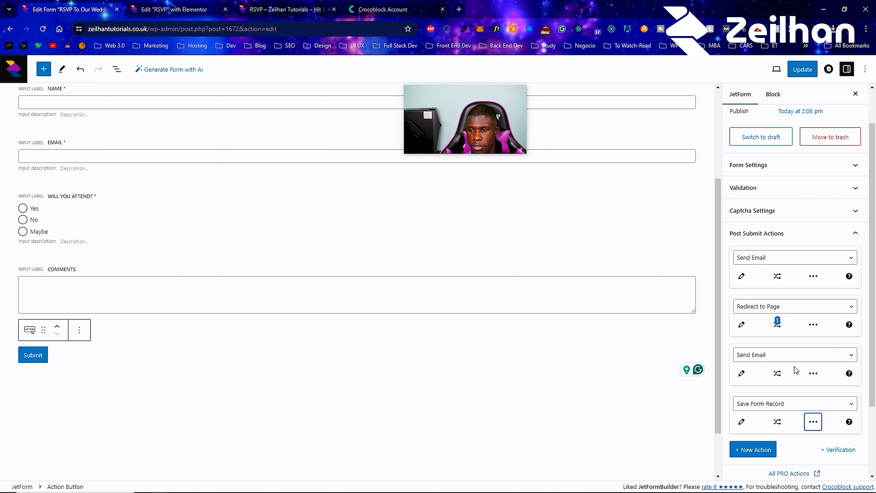
pyautogui.click(815, 374)
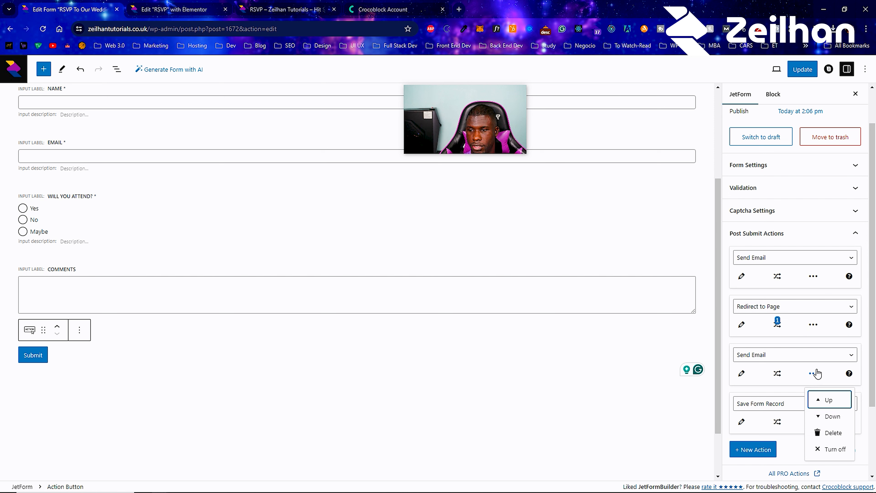
pyautogui.click(820, 401)
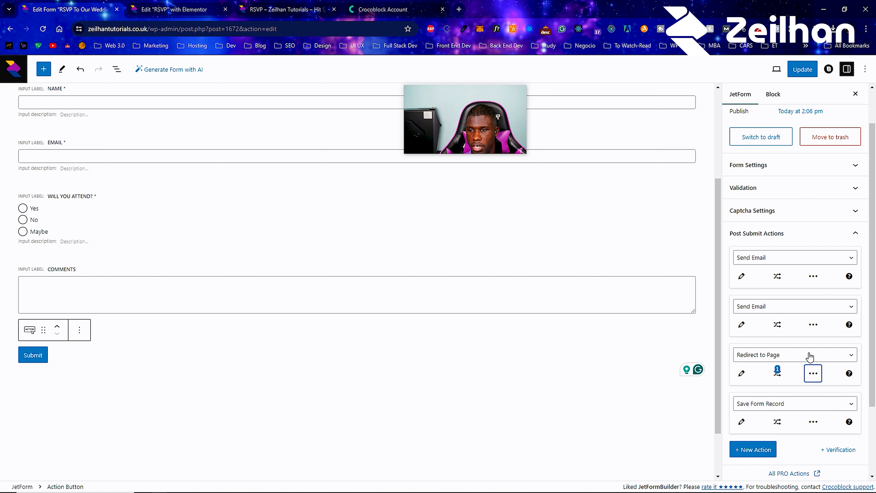
# - Set the second Send Email action to mail to the Email from submitted form field, using the Email field
pyautogui.click(742, 325)
pyautogui.click(319, 171)
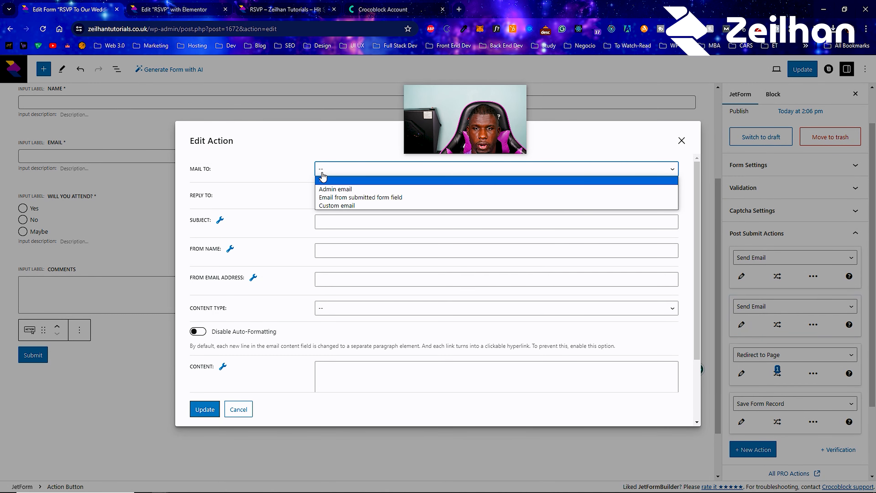
pyautogui.click(333, 198)
pyautogui.click(333, 204)
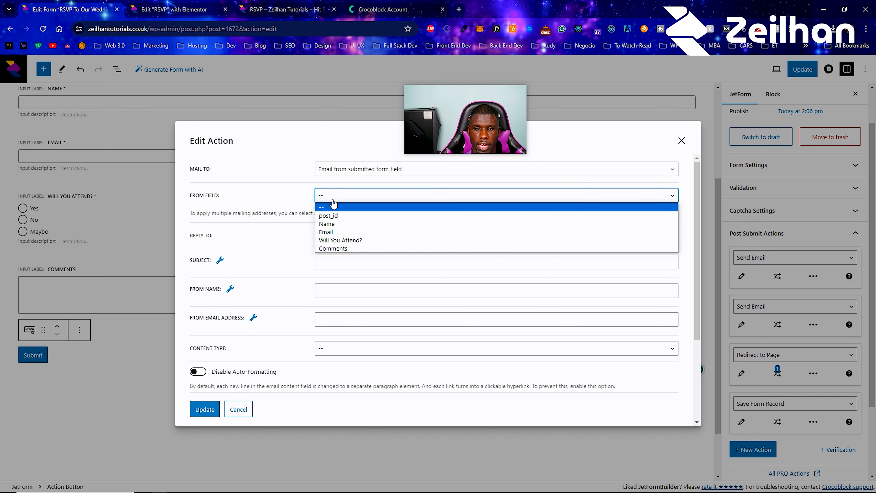
pyautogui.click(336, 233)
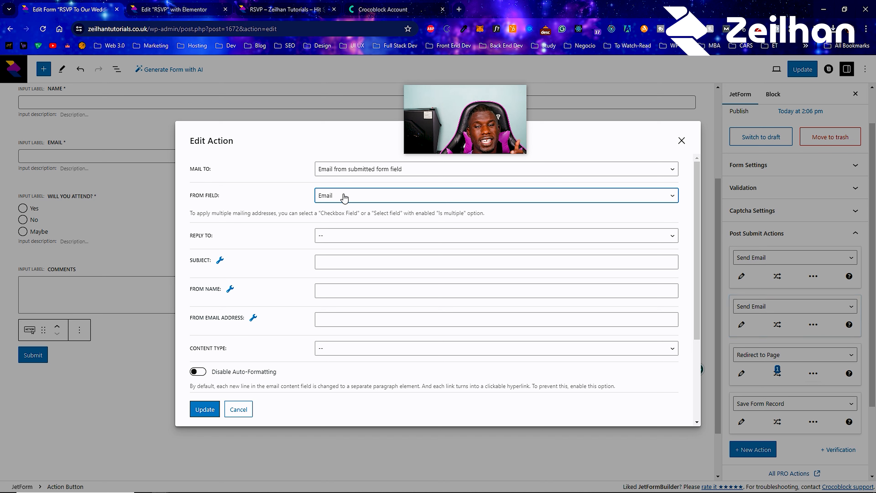
# - Set the second email's Reply To to Custom email with "admin email" as the reply address
pyautogui.click(334, 237)
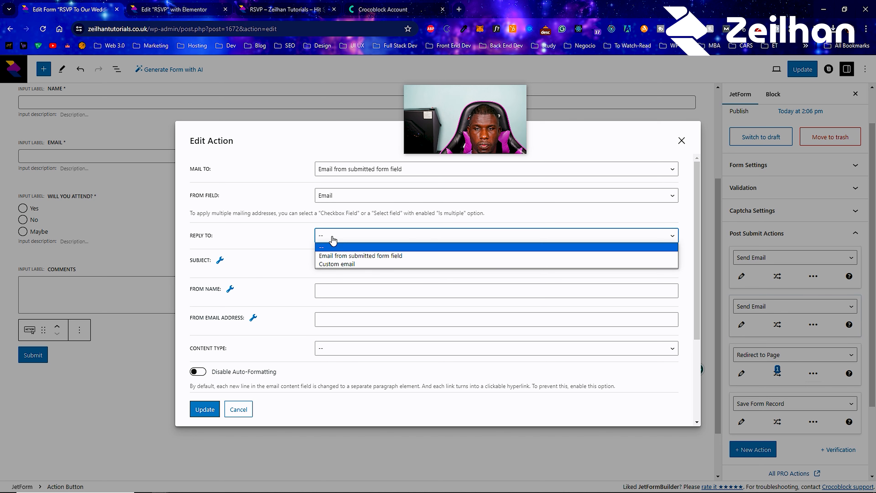
pyautogui.click(339, 265)
pyautogui.click(335, 256)
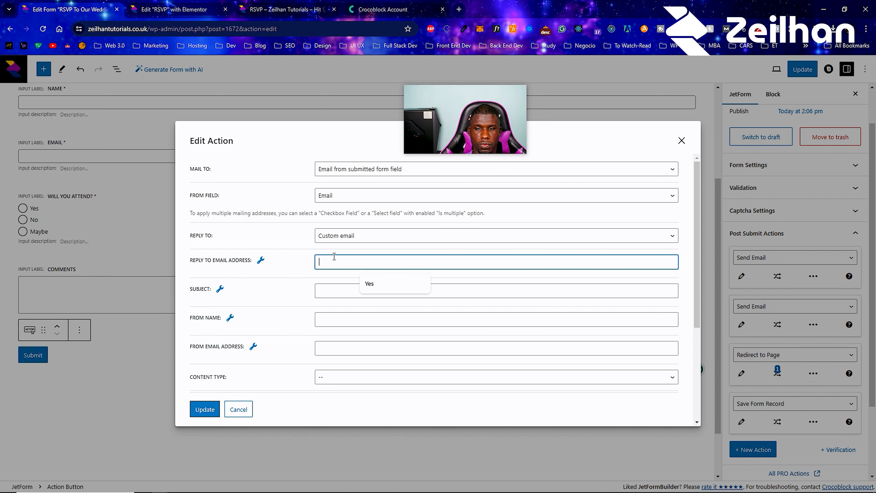
pyautogui.write('admin')
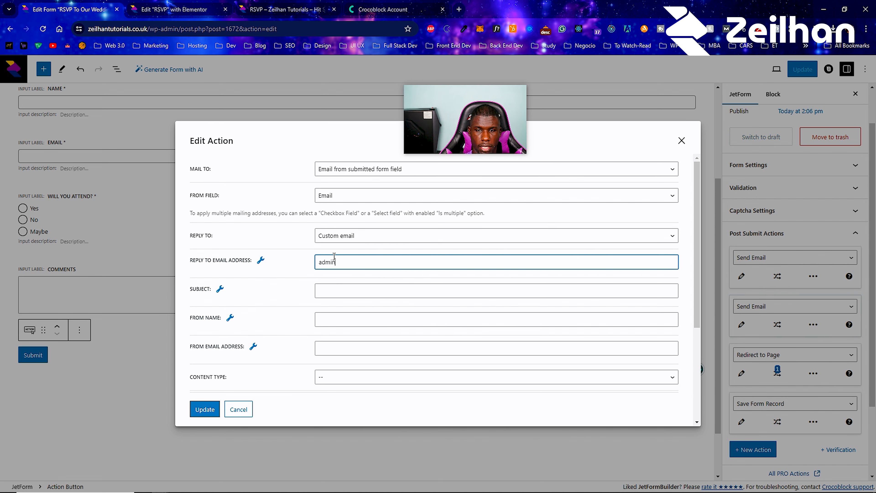
pyautogui.write('email')
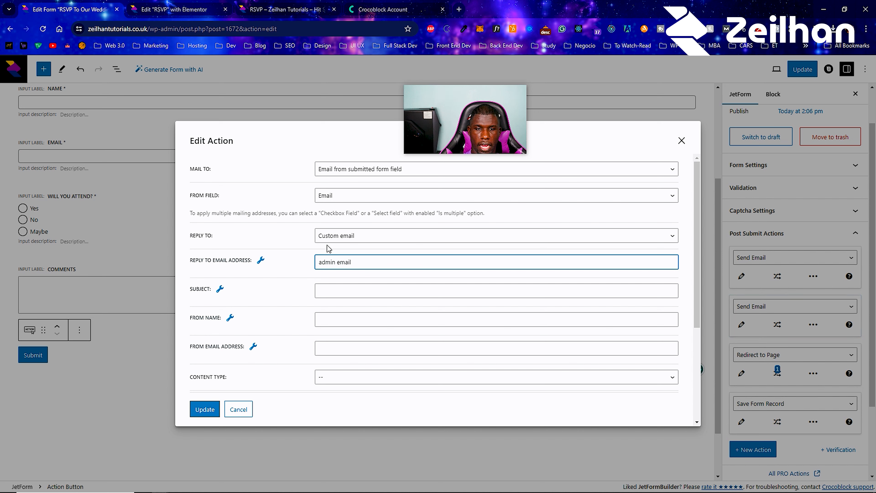
# - Set the second email's subject to "Thank You For Your RSVP Response"
pyautogui.click(373, 290)
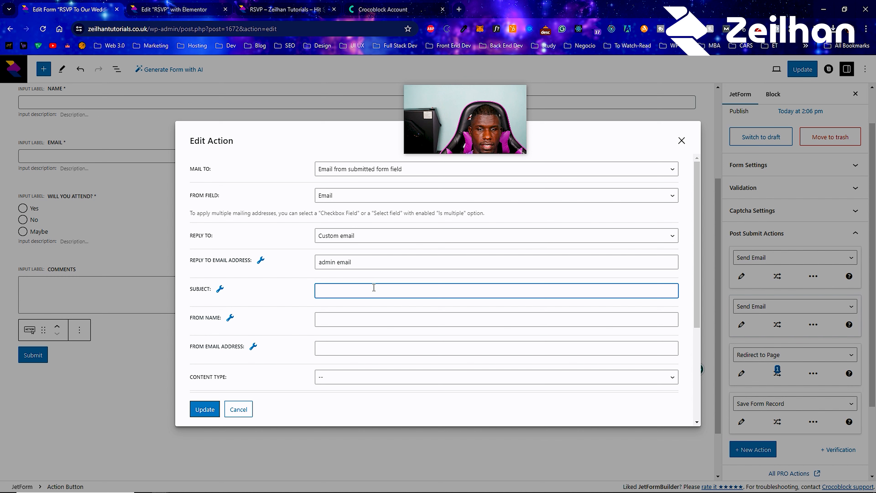
pyautogui.write('Thank YOu ou ')
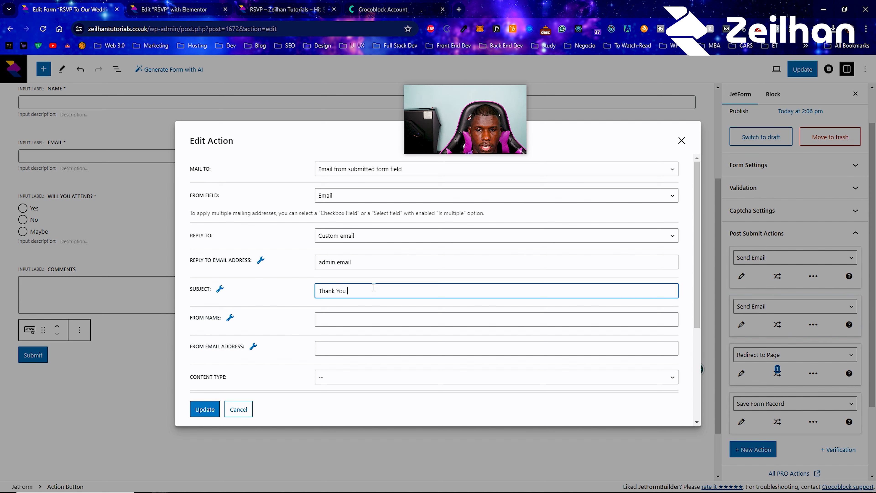
pyautogui.write('For YOur')
pyautogui.press('BackSpace')
pyautogui.write('ur RSVP Response')
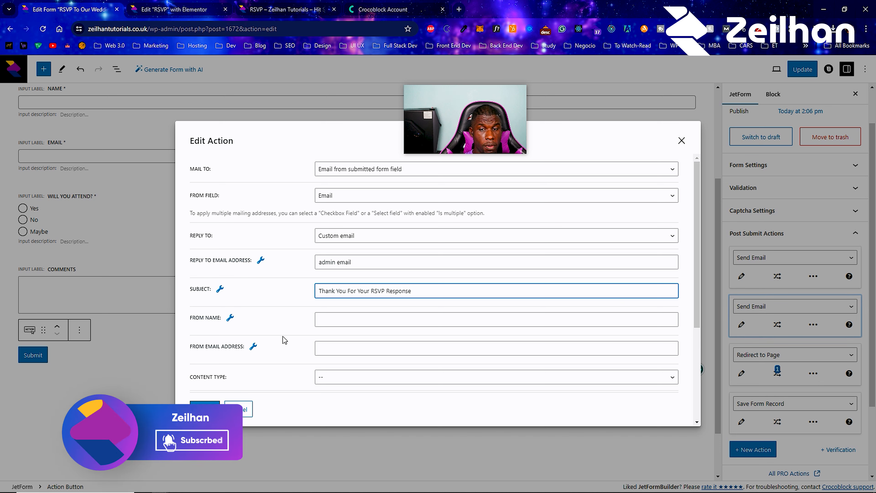
# - Set the second email's From Name to the couple's first names and its From Email Address to "admin email"
pyautogui.click(230, 322)
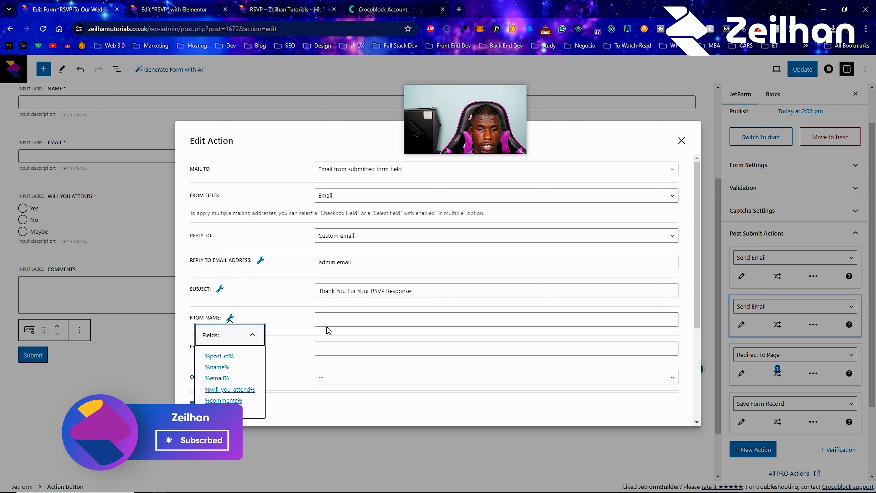
pyautogui.click(346, 320)
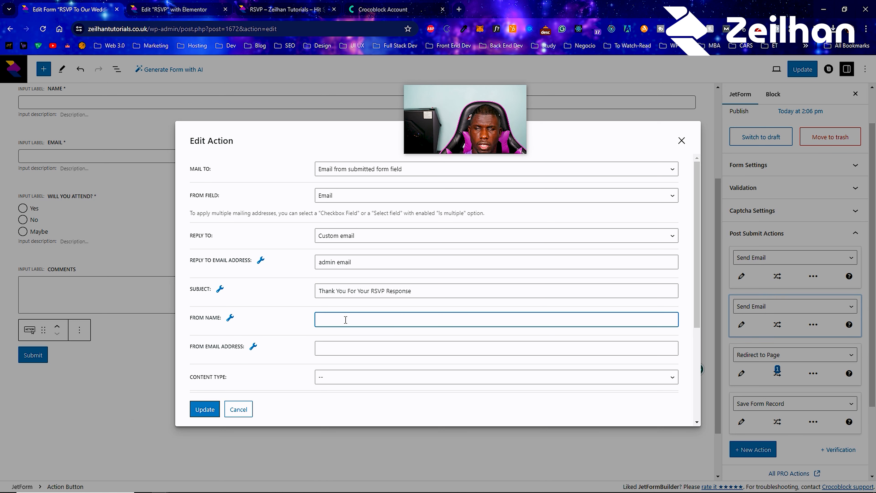
pyautogui.write('Justin & Londanon')
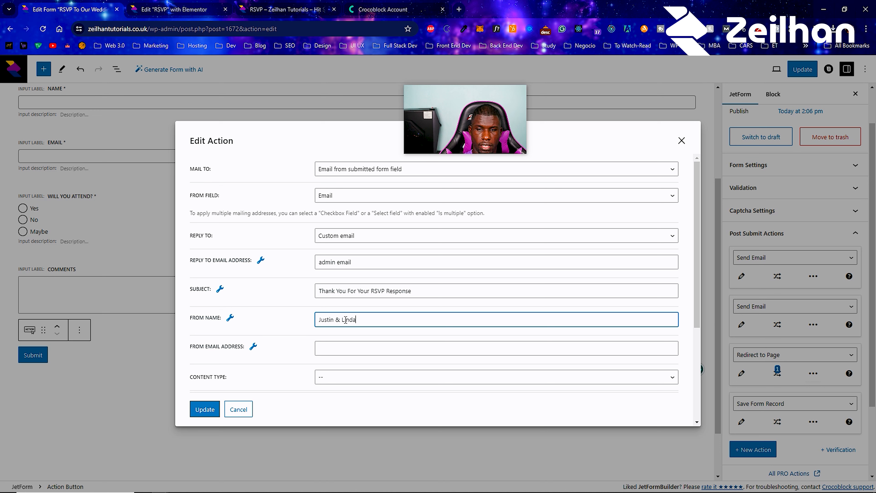
pyautogui.click(254, 348)
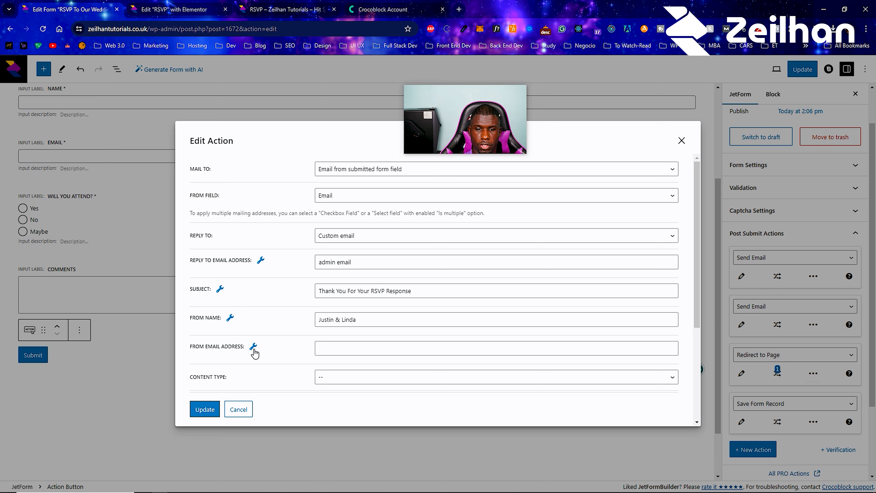
pyautogui.click(254, 348)
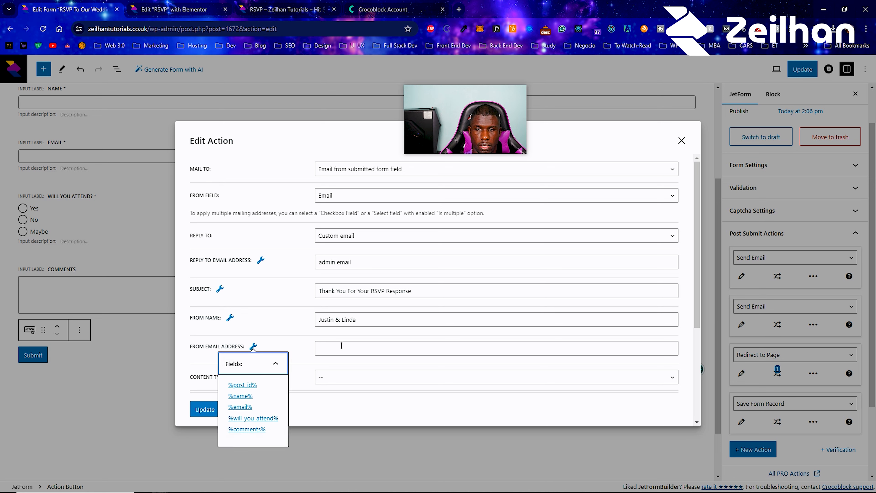
pyautogui.click(334, 349)
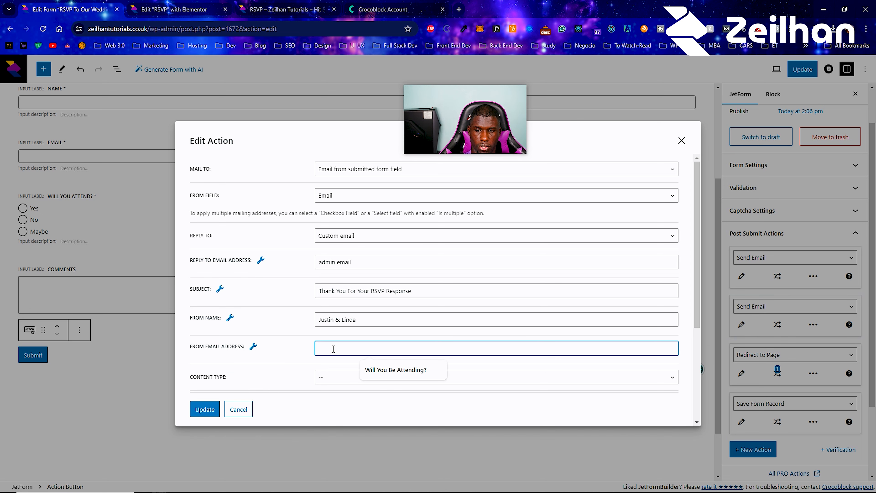
pyautogui.write('admin email')
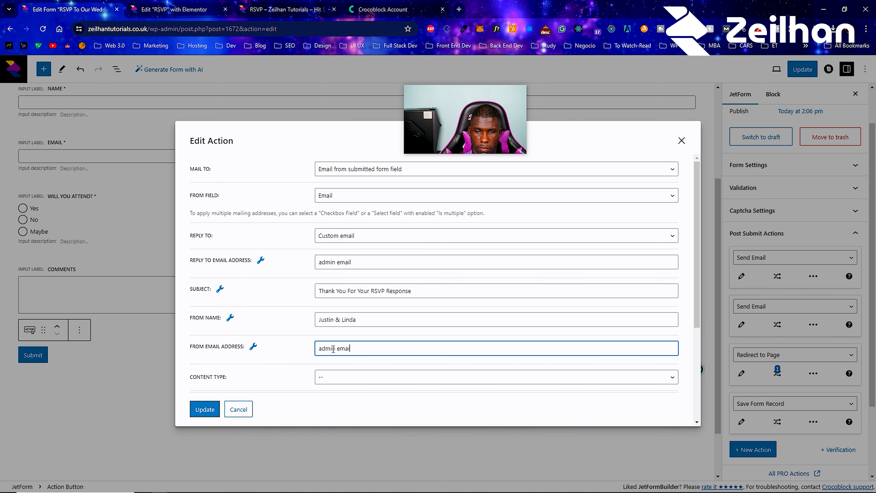
# - Give the second email Plain text content reading "Thank you for confirming your RSVP and attending our wedding" and save the action
pyautogui.scroll(-4, 347, 205)
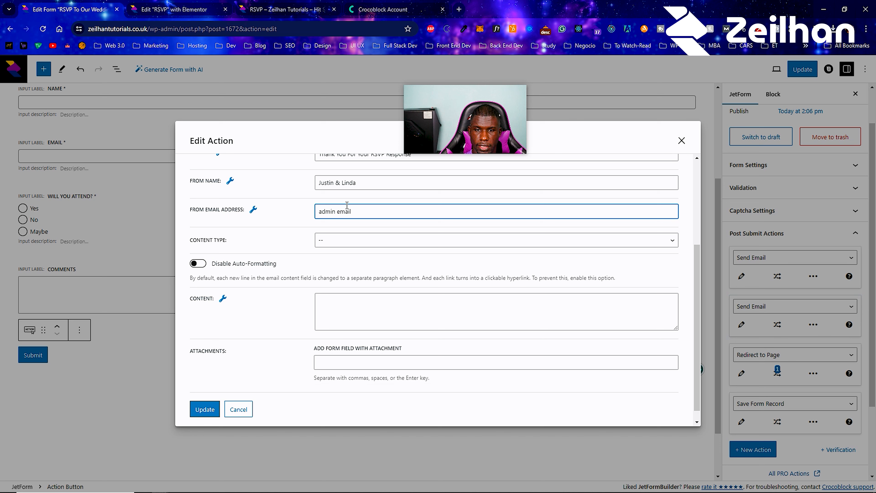
pyautogui.click(328, 243)
pyautogui.click(330, 258)
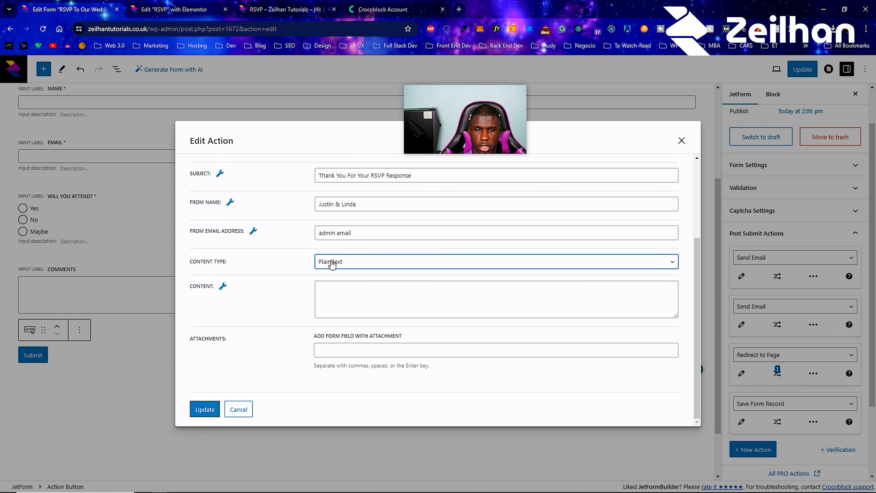
pyautogui.click(332, 296)
pyautogui.write('Thank')
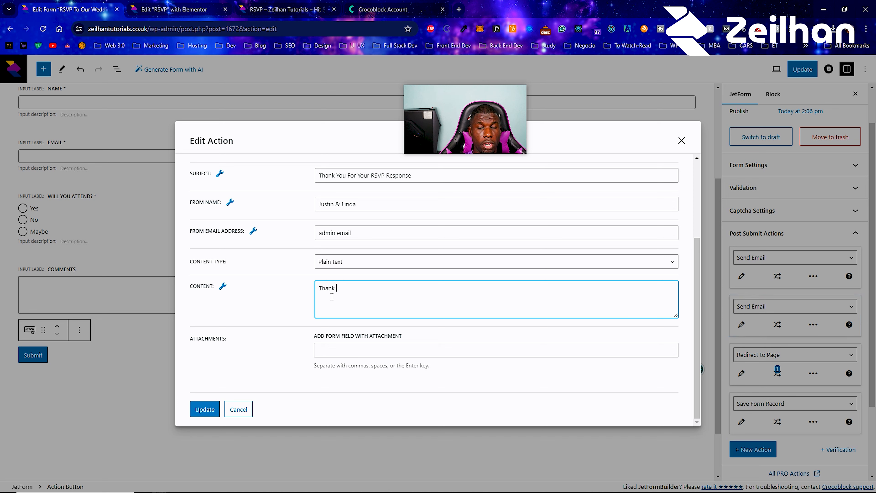
pyautogui.write(' yoiu f')
pyautogui.press('BackSpace')
pyautogui.write('u for confirming yo')
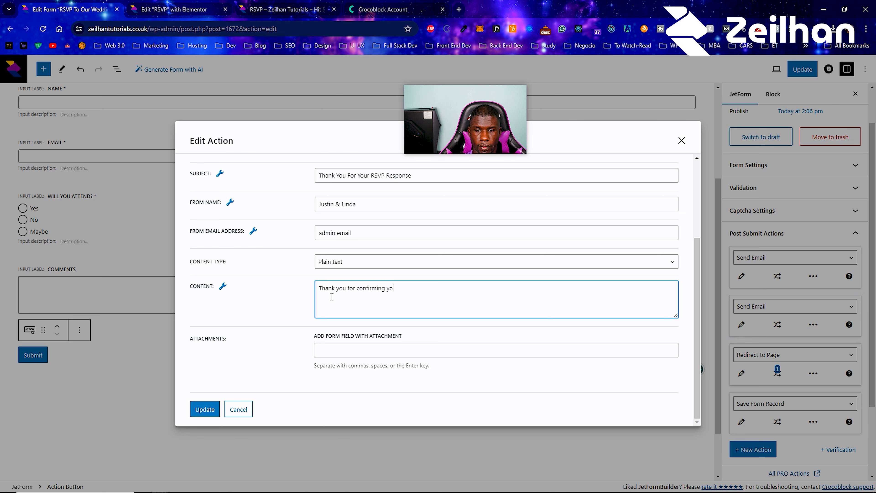
pyautogui.write('ur rSVP and a')
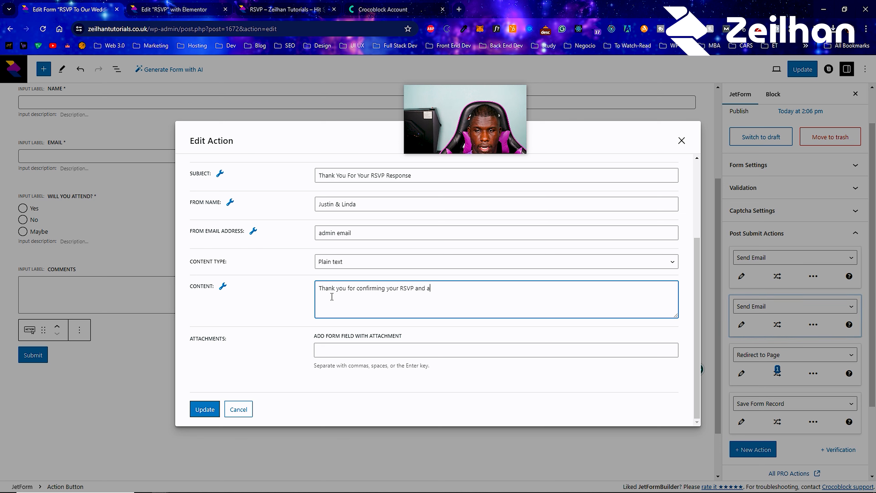
pyautogui.write('ttending our wedding')
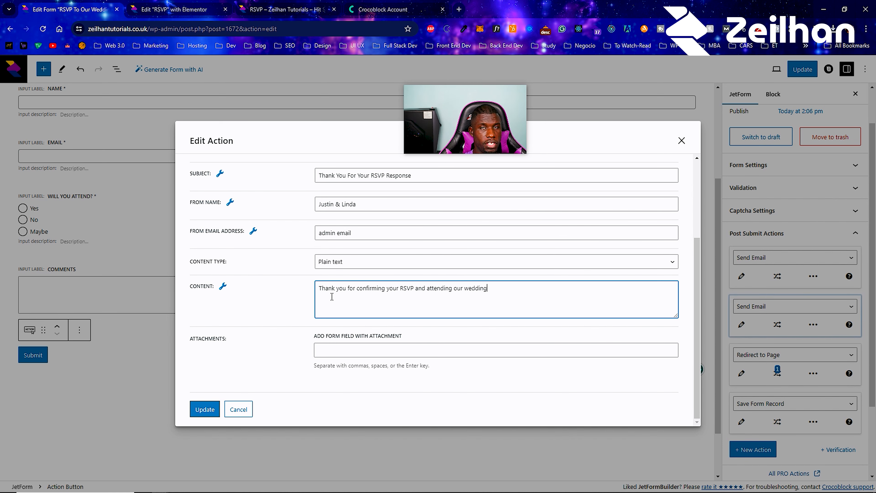
pyautogui.click(205, 410)
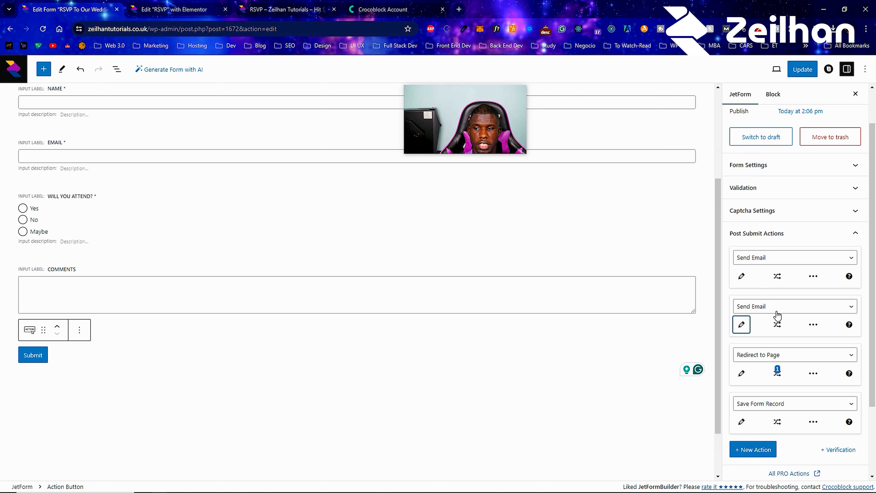
pyautogui.click(778, 326)
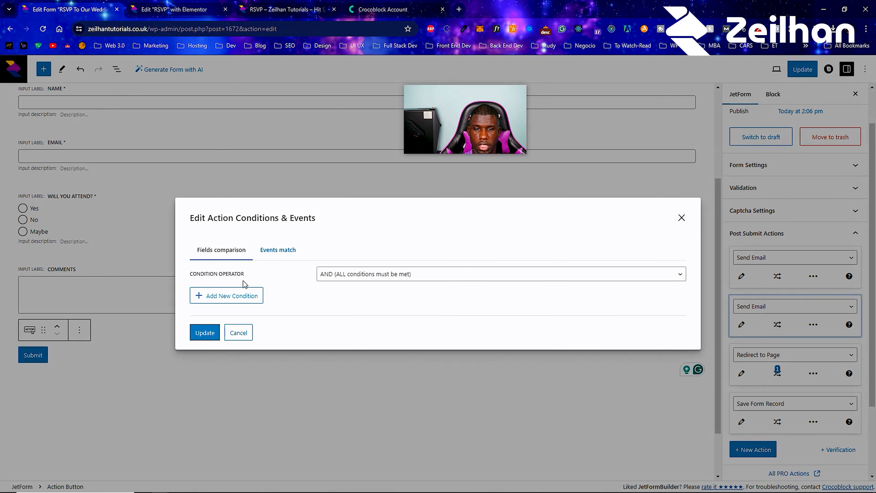
pyautogui.click(239, 300)
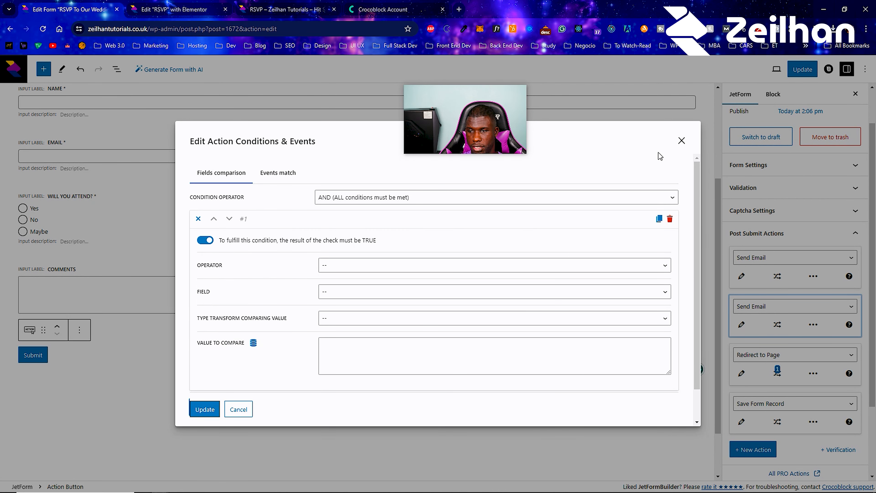
pyautogui.click(680, 142)
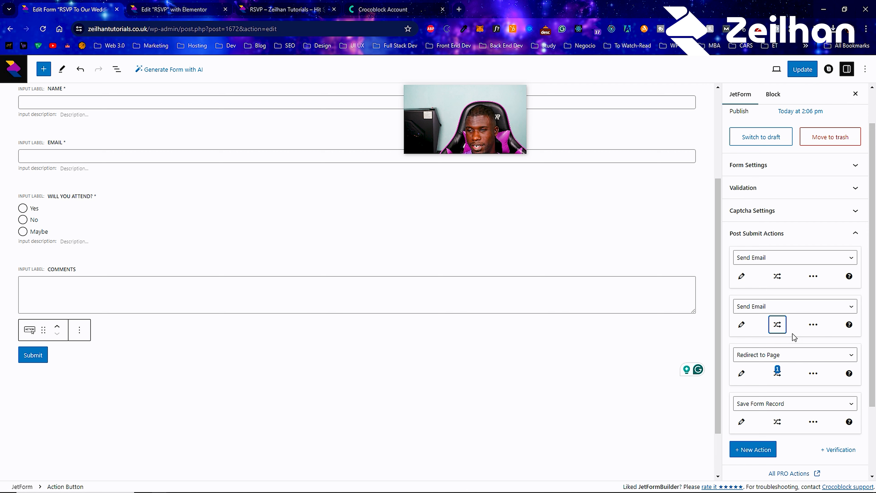
# - Add a condition to the second Send Email action requiring Will You Attend? to be Equal to "Yes", and update the form
pyautogui.click(777, 327)
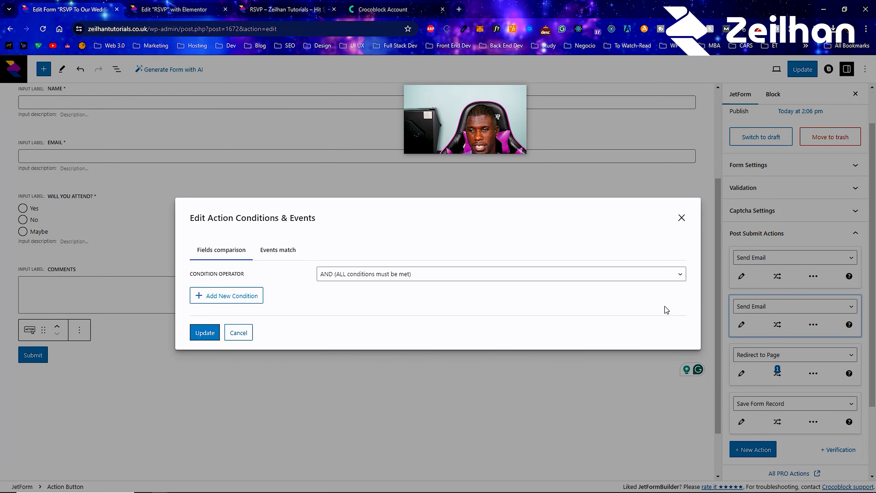
pyautogui.click(244, 297)
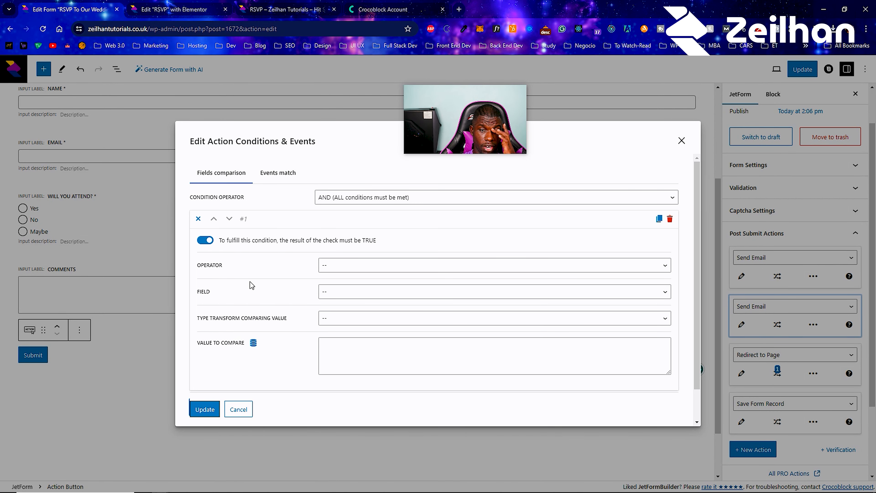
pyautogui.click(343, 268)
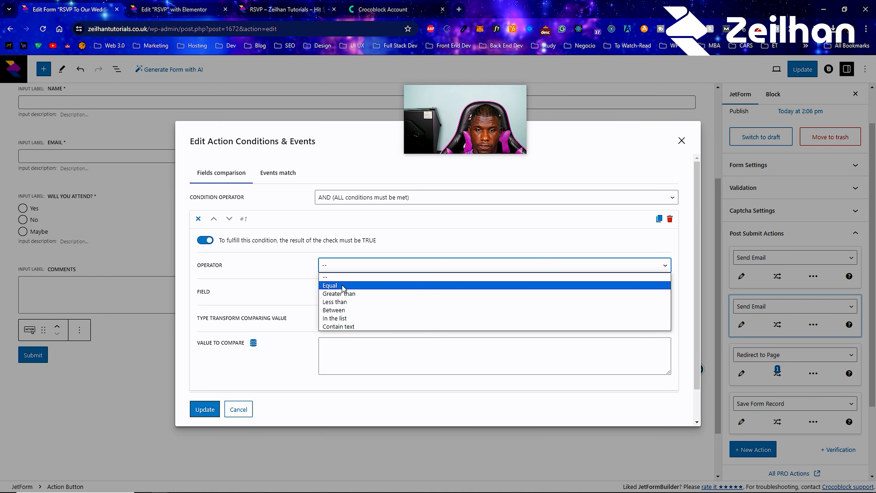
pyautogui.click(344, 285)
pyautogui.click(333, 292)
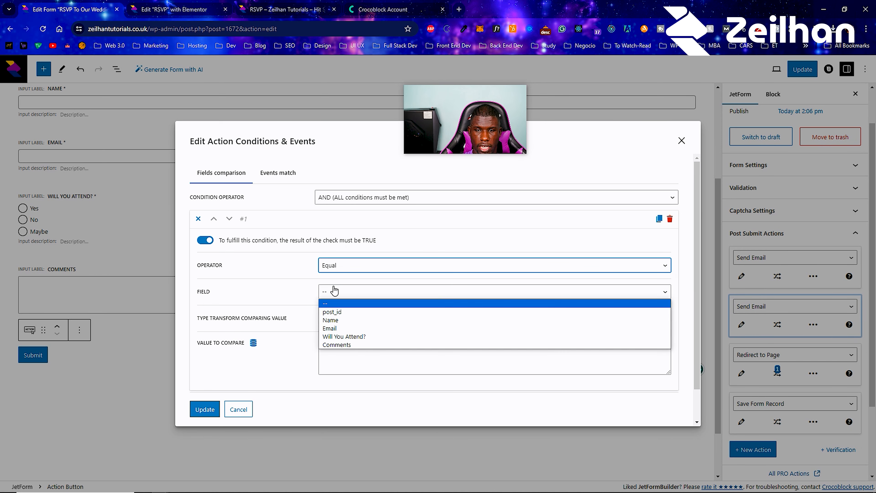
pyautogui.click(340, 337)
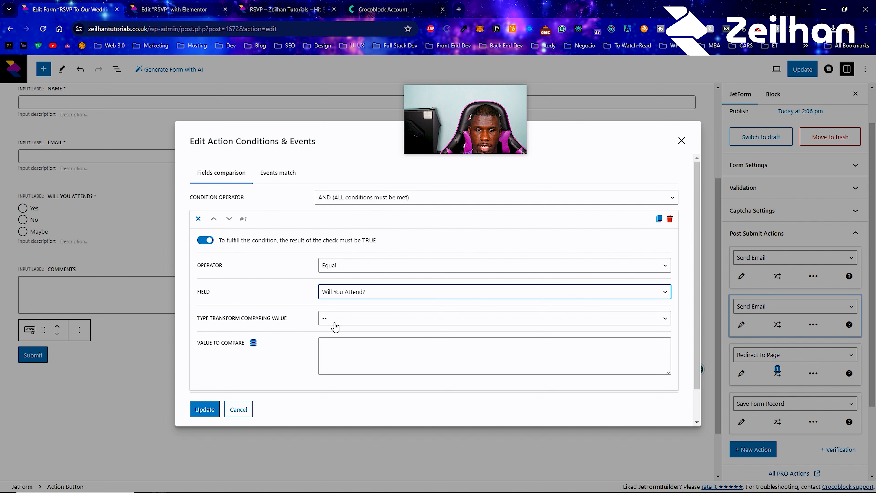
pyautogui.click(331, 349)
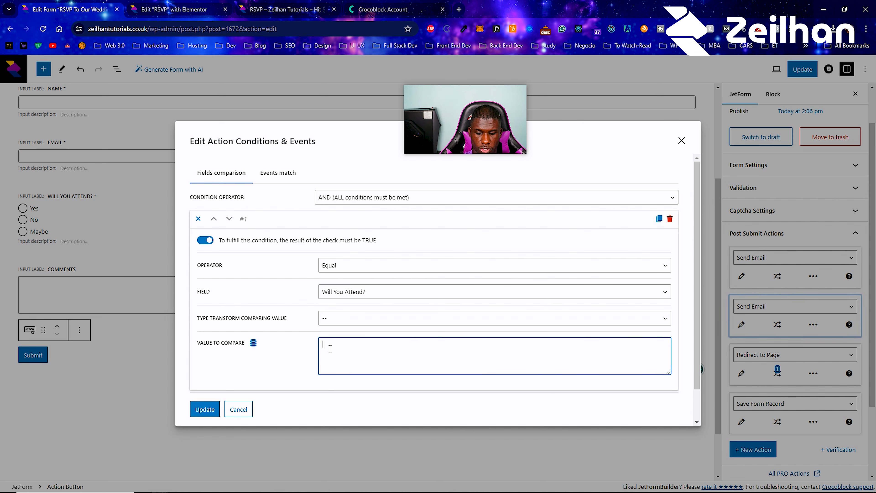
pyautogui.write('Yes')
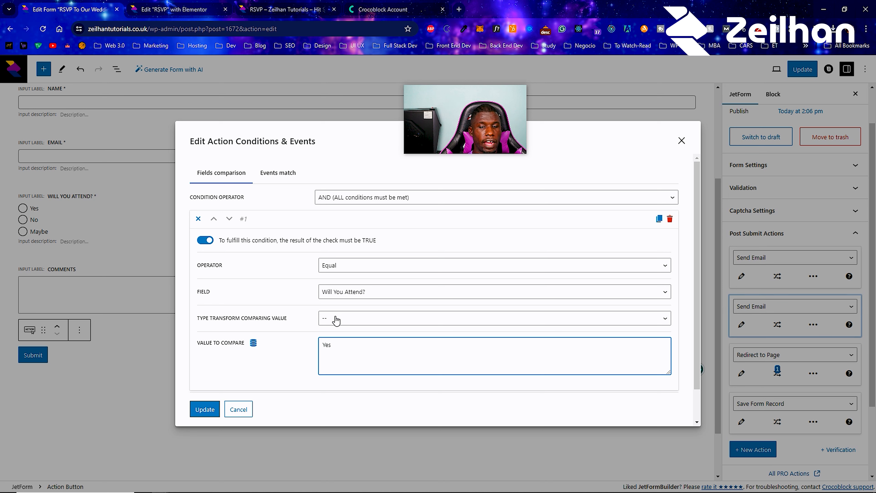
pyautogui.doubleClick(339, 346)
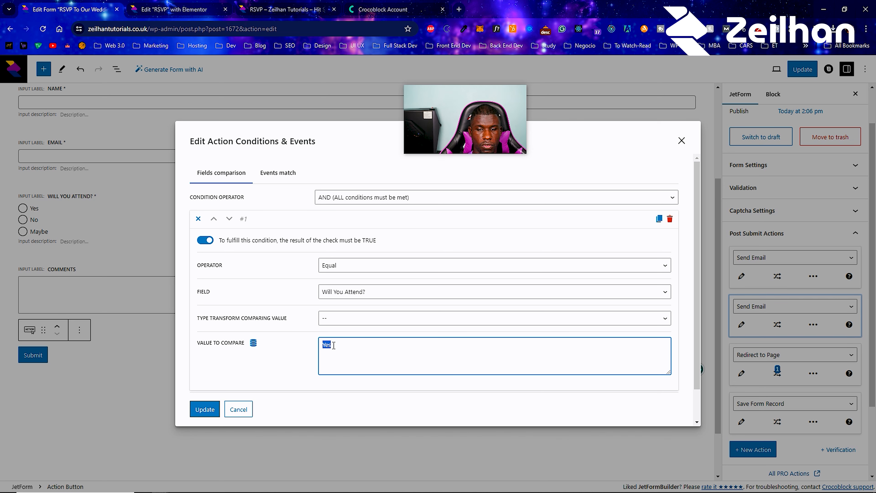
pyautogui.click(350, 347)
pyautogui.scroll(-1, 293, 364)
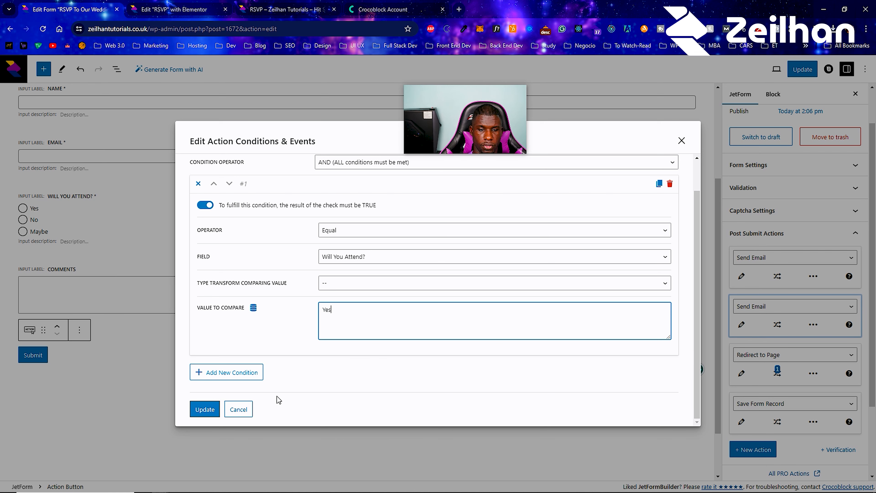
pyautogui.click(213, 409)
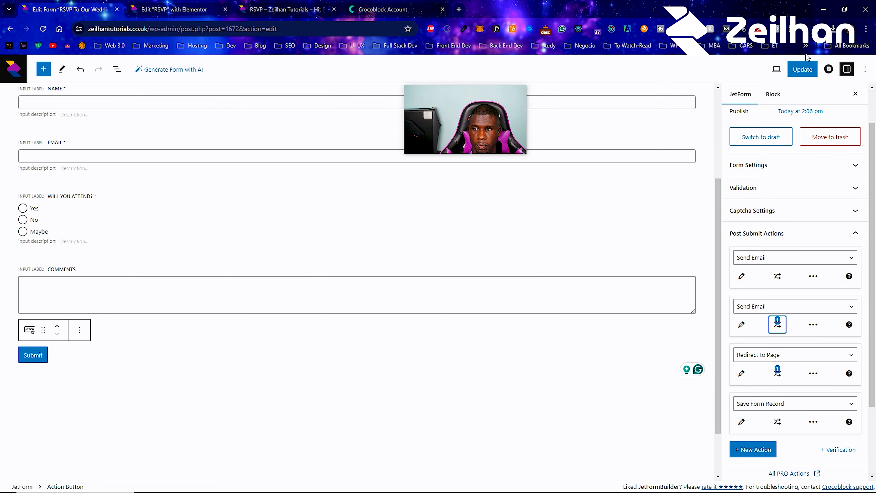
pyautogui.click(801, 70)
# - Fill in the RSVP preview page's form with the guest's name and email, attendance Yes, and the comment "comment box"
pyautogui.click(287, 10)
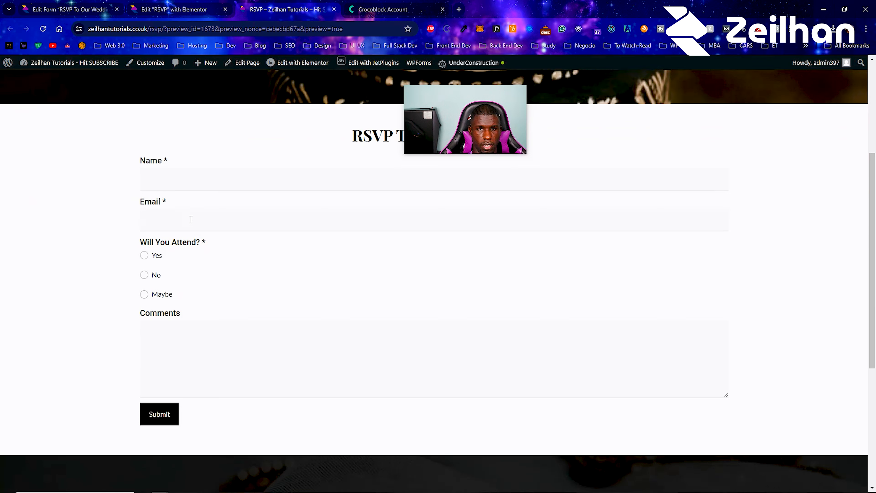
pyautogui.click(190, 223)
pyautogui.click(153, 173)
pyautogui.click(175, 277)
pyautogui.click(167, 334)
pyautogui.scroll(-5, 167, 334)
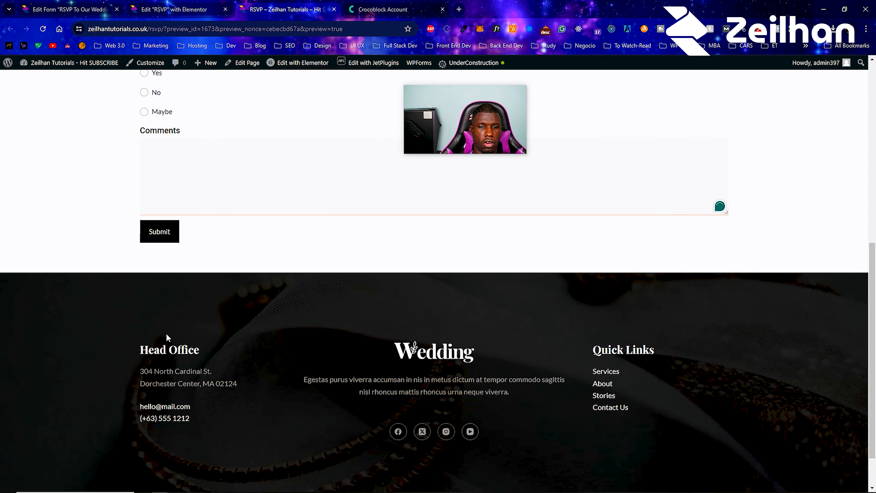
pyautogui.scroll(5, 154, 258)
pyautogui.scroll(3, 155, 259)
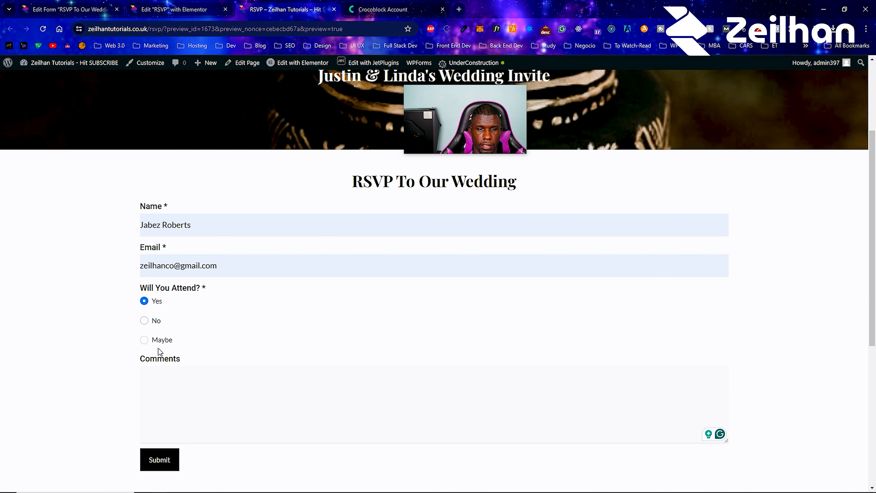
pyautogui.click(151, 370)
pyautogui.write('c')
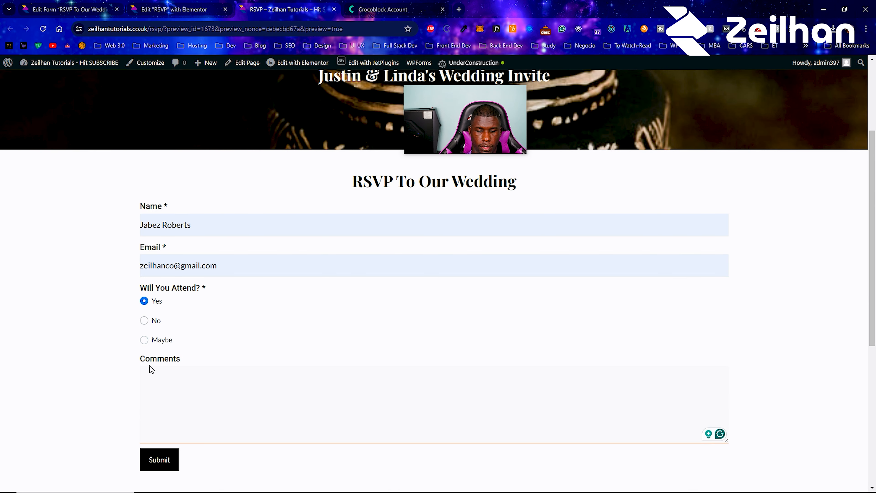
pyautogui.write('omment box')
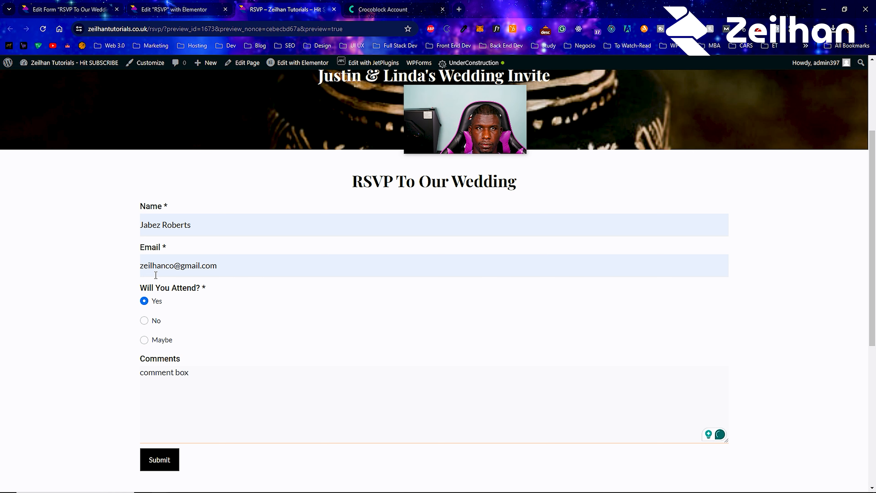
# - Set the first Send Email action's Mail To to Custom email with the recipient's email address, save the action and update the form
pyautogui.click(66, 5)
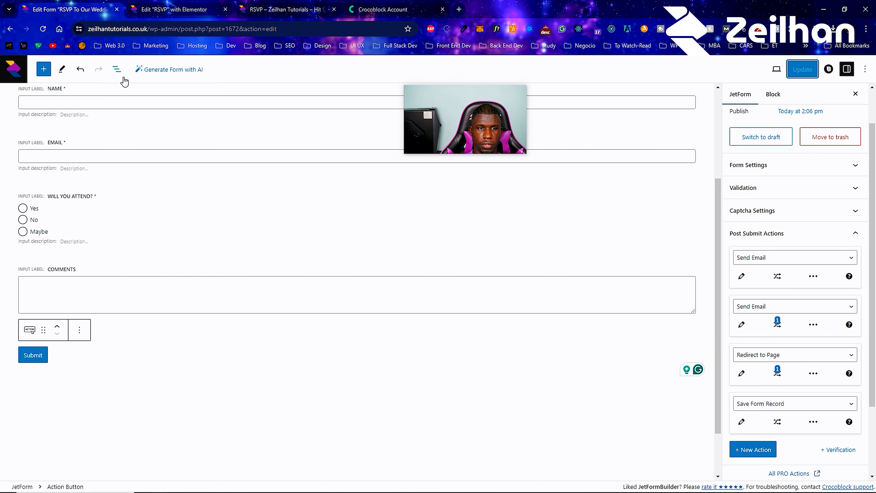
pyautogui.click(748, 275)
pyautogui.click(368, 169)
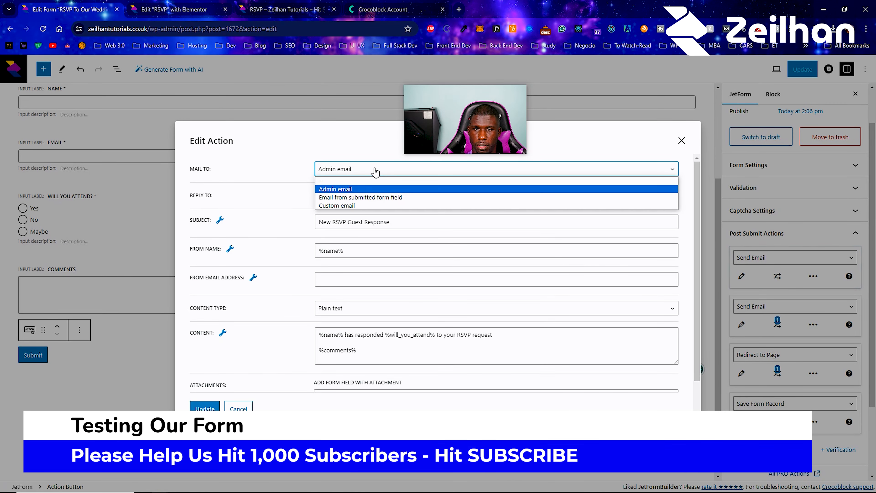
pyautogui.click(355, 206)
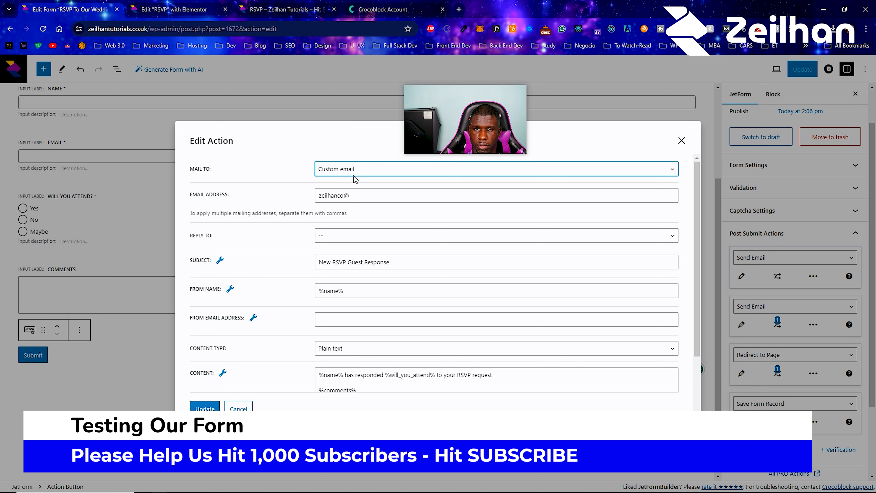
pyautogui.click(356, 196)
pyautogui.write('g')
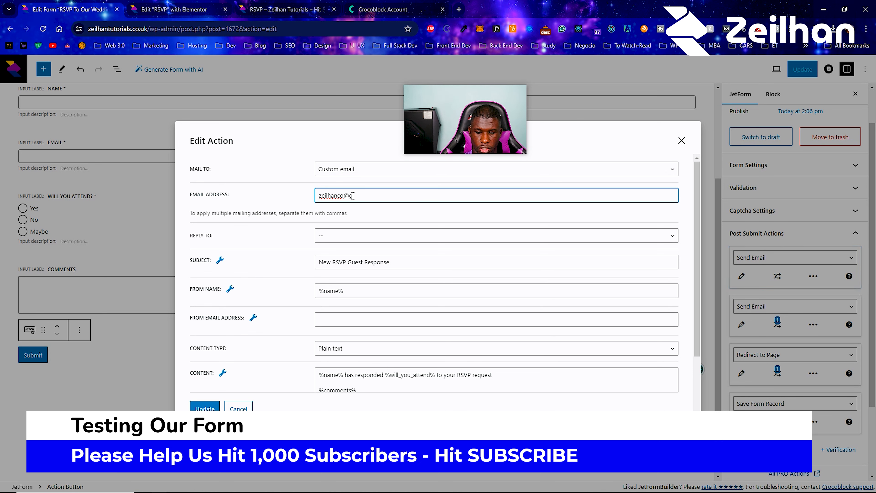
pyautogui.write('mailco.com')
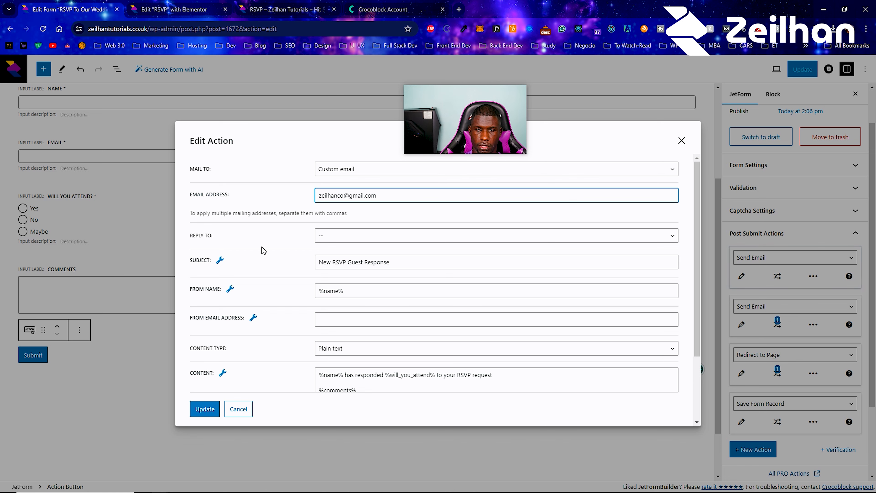
pyautogui.scroll(-3, 279, 248)
pyautogui.click(205, 409)
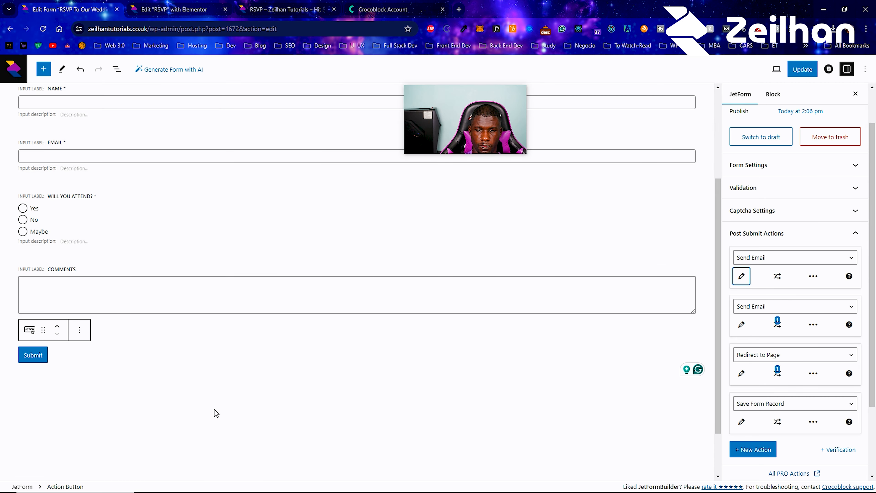
pyautogui.click(803, 69)
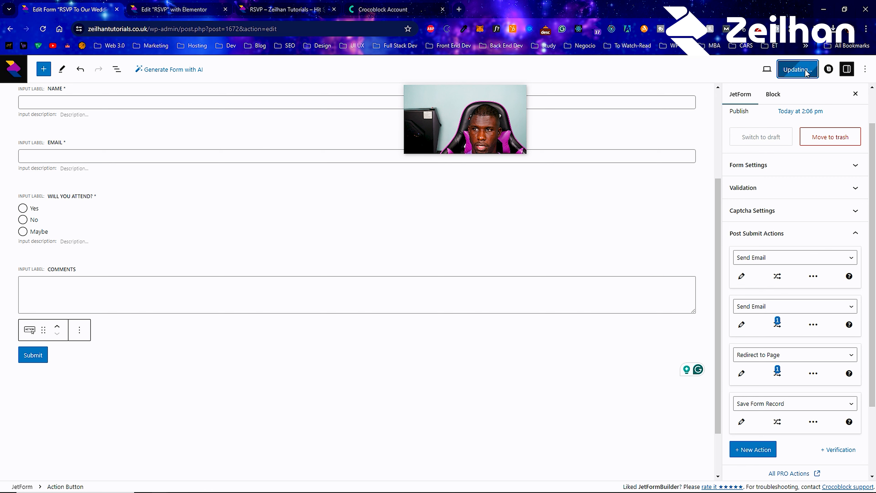
# - Reload the RSVP preview page and fill in the form with the guest's name and email and attendance Yes
pyautogui.click(287, 9)
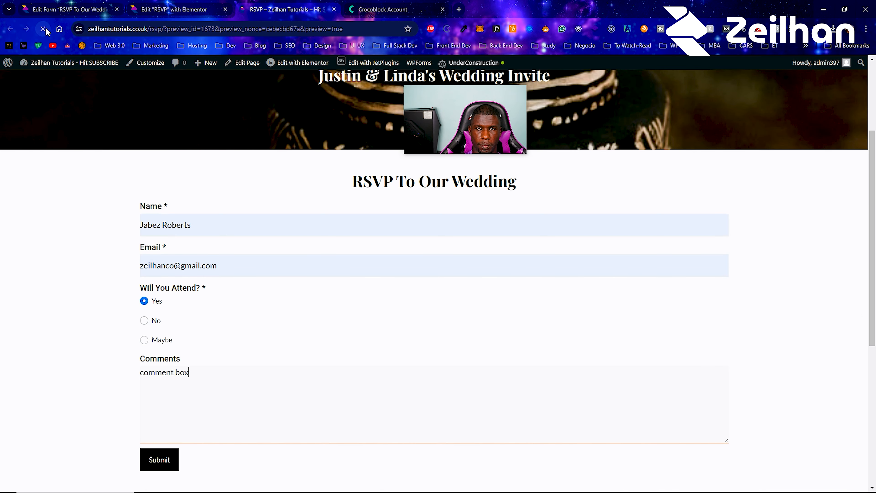
pyautogui.click(45, 28)
pyautogui.click(195, 230)
pyautogui.click(203, 251)
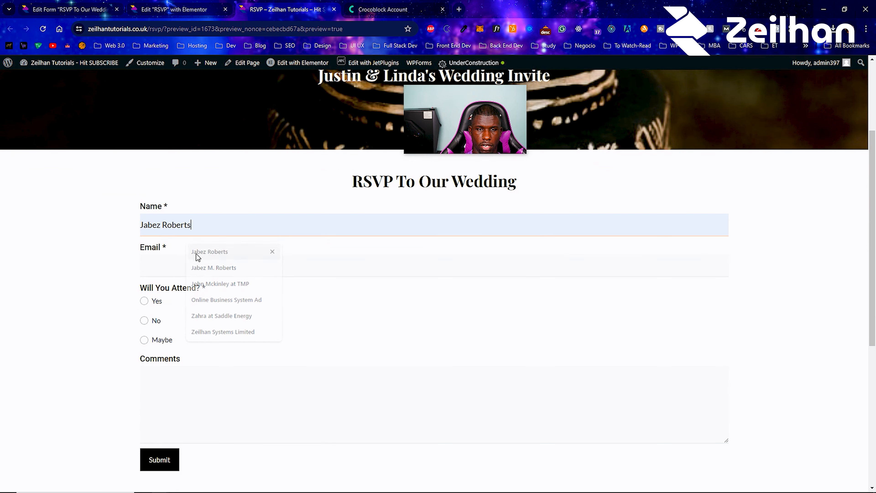
pyautogui.click(202, 265)
pyautogui.click(224, 308)
pyautogui.click(160, 304)
pyautogui.click(179, 385)
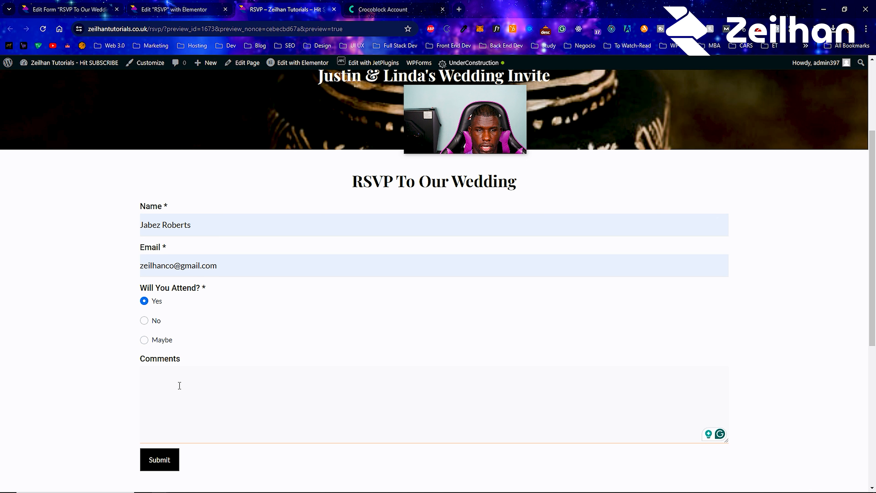
# - Enter "comment section" as the comment and submit the RSVP form
pyautogui.write('comment sectio0n')
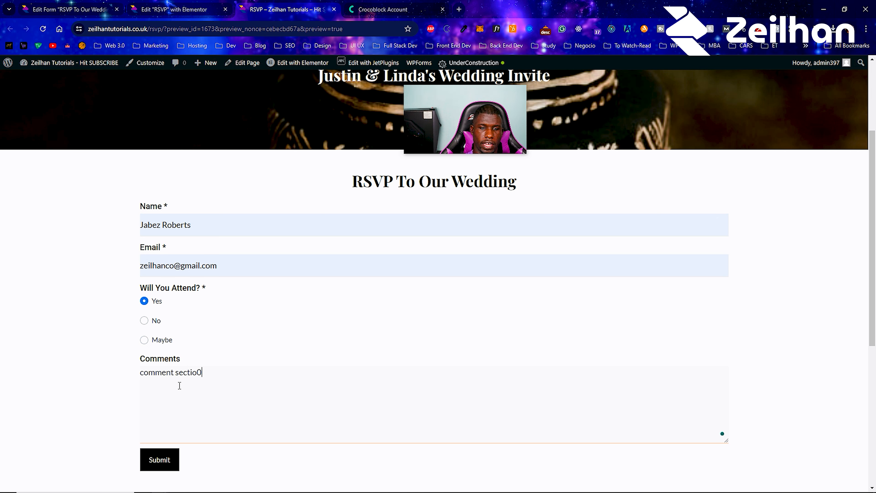
pyautogui.press('BackSpace')
pyautogui.press('BackSpace')
pyautogui.write('n')
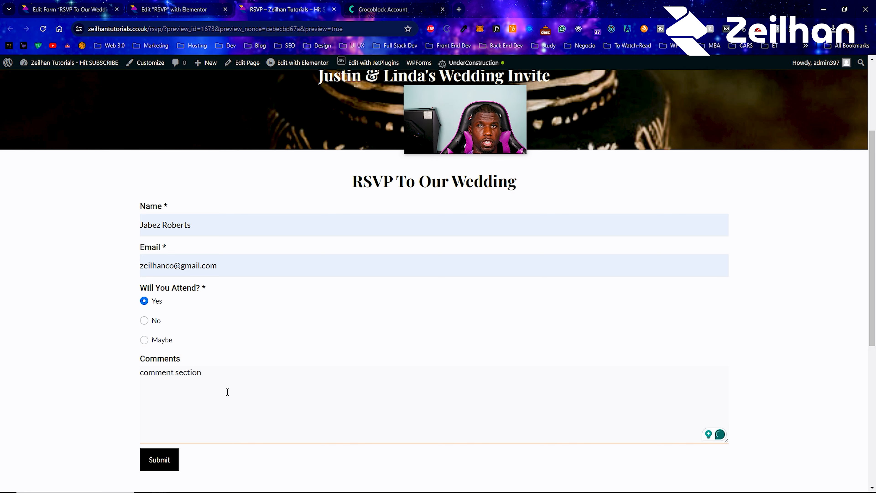
pyautogui.scroll(-1, 228, 390)
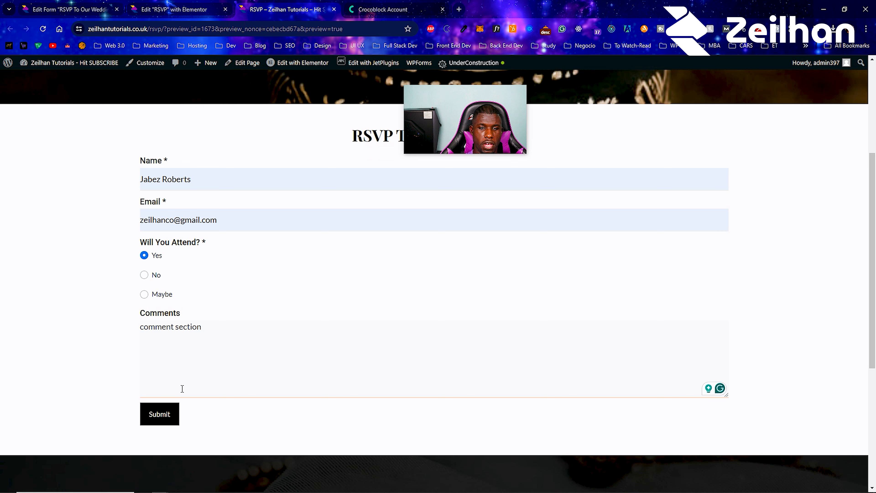
pyautogui.click(170, 413)
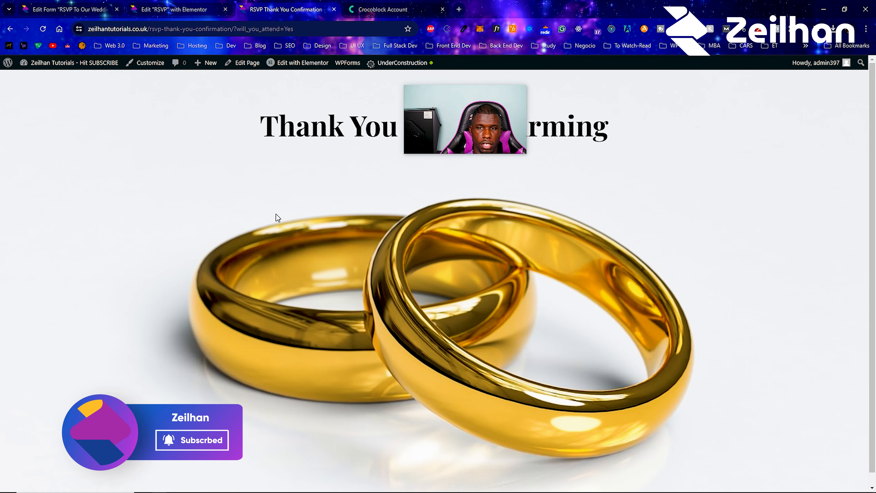
# - Check the Redirect to Page action's condition in the form editor against the thank-you confirmation page
pyautogui.moveTo(440, 103); pyautogui.dragTo(65, 284)
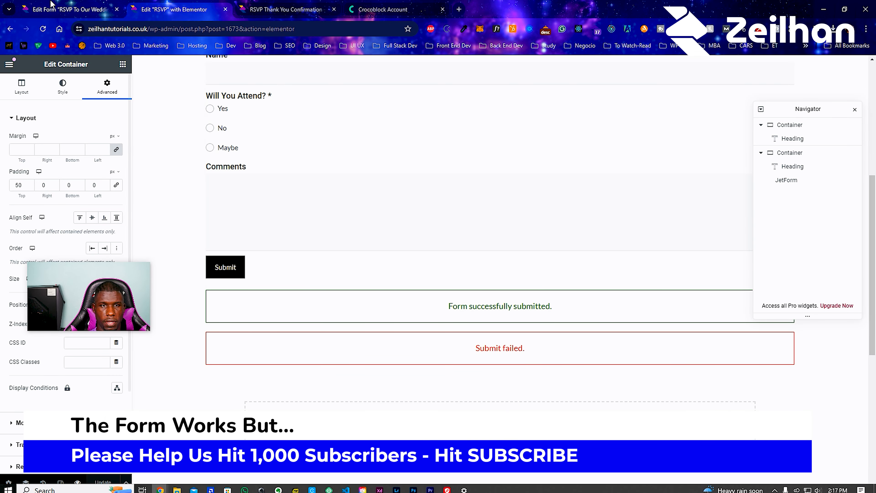
pyautogui.click(51, 4)
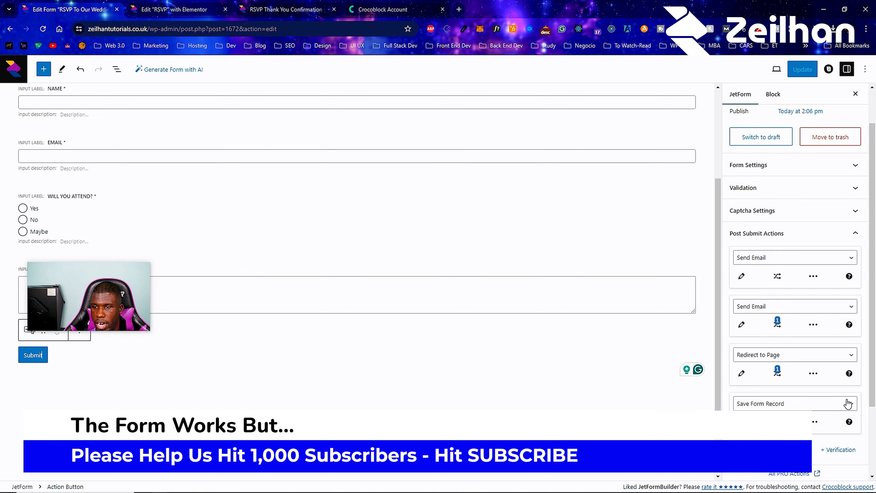
pyautogui.click(778, 372)
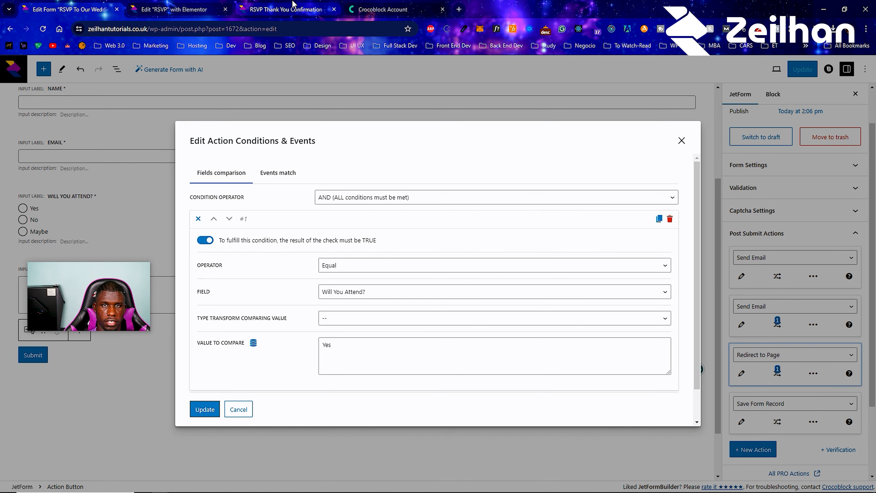
pyautogui.click(263, 9)
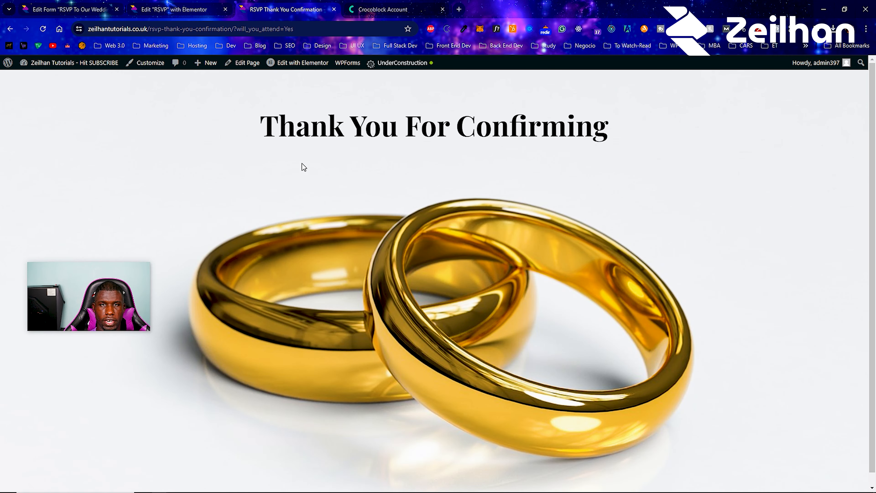
# - Open the Gmail inbox in place of the Crocoblock account page to check for the form's emails
pyautogui.click(410, 10)
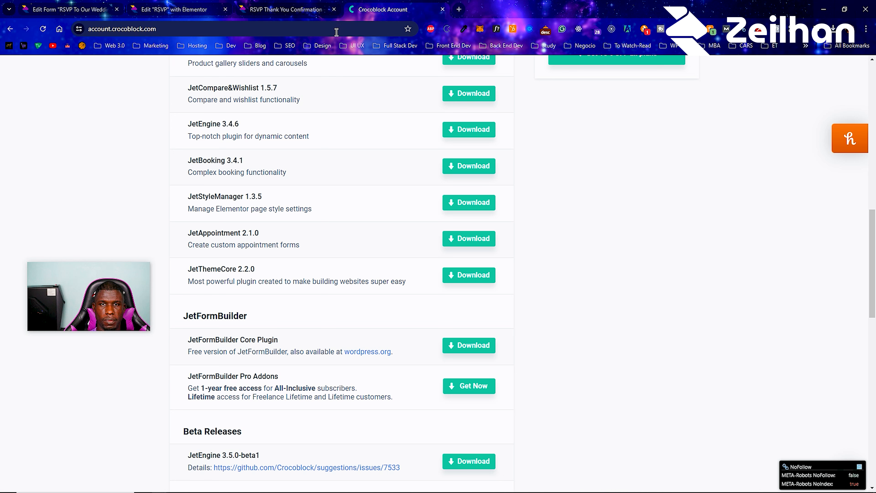
pyautogui.click(326, 34)
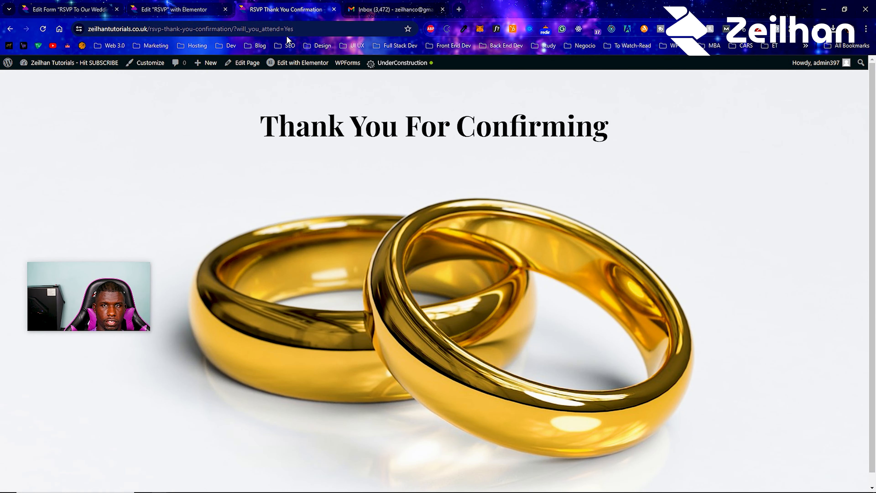
pyautogui.click(147, 14)
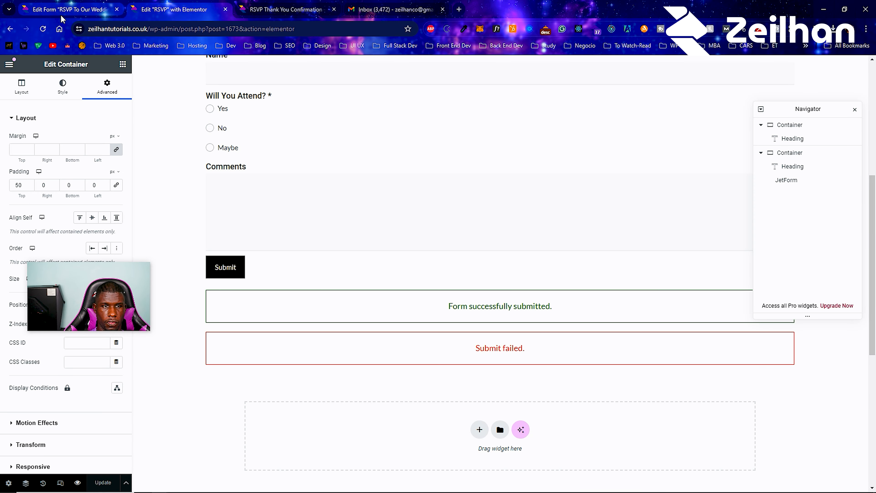
# - Review the RSVP form's fields and the order of its post submit actions in the form editor
pyautogui.click(71, 13)
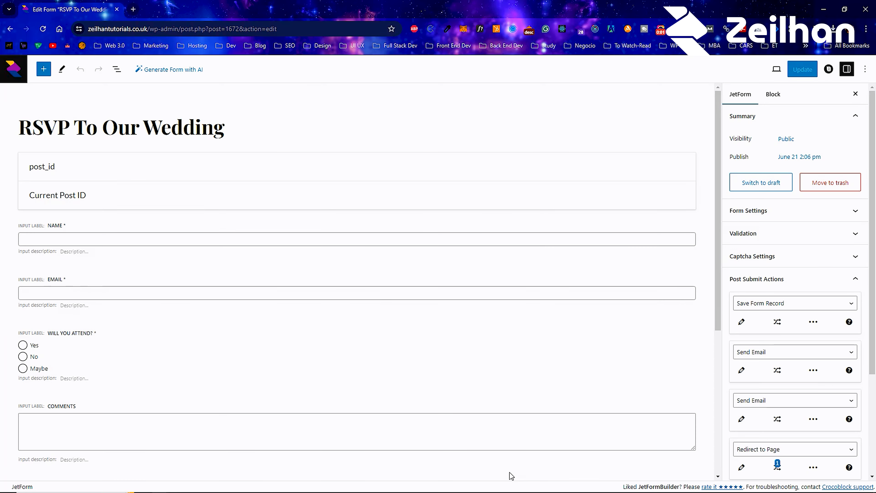
pyautogui.scroll(-4, 752, 310)
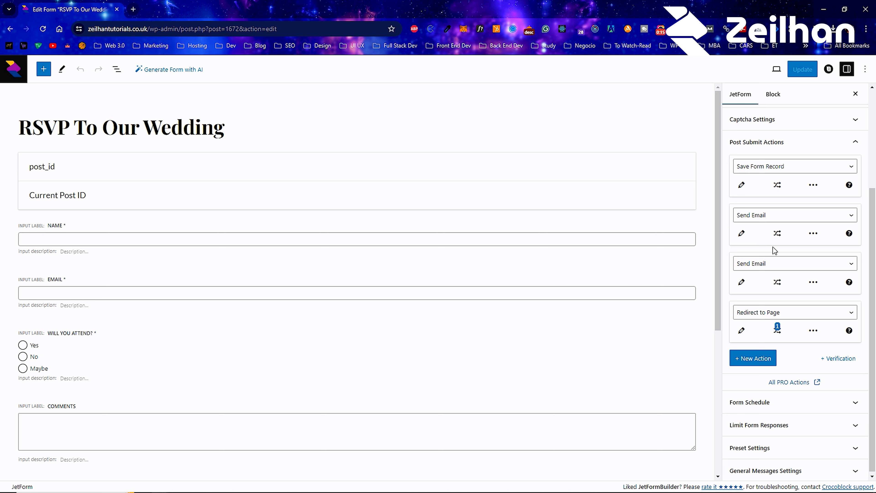
pyautogui.scroll(-5, 247, 256)
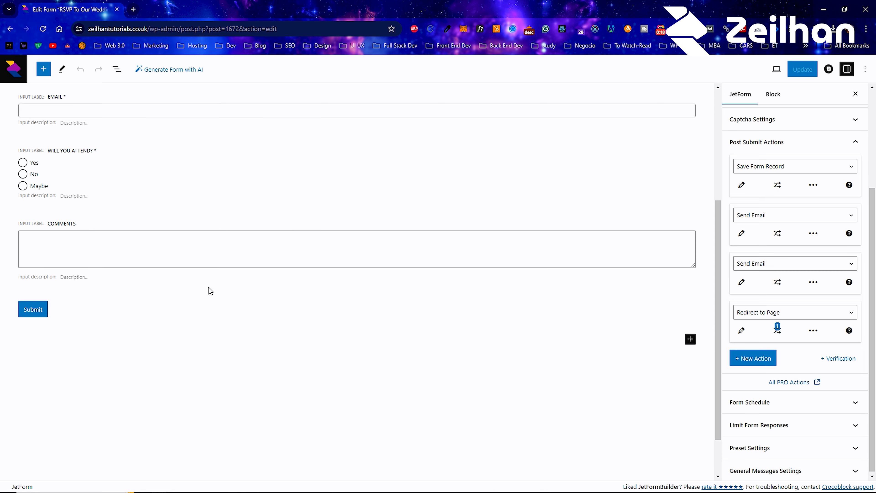
pyautogui.scroll(5, 210, 290)
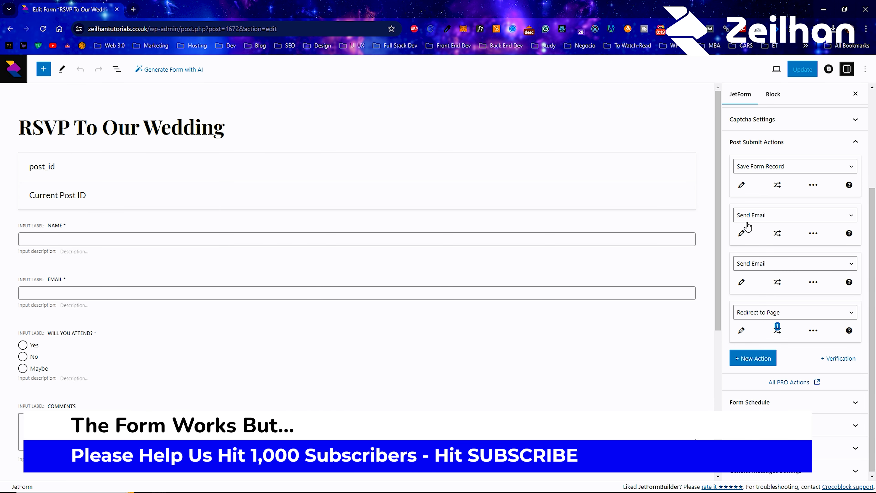